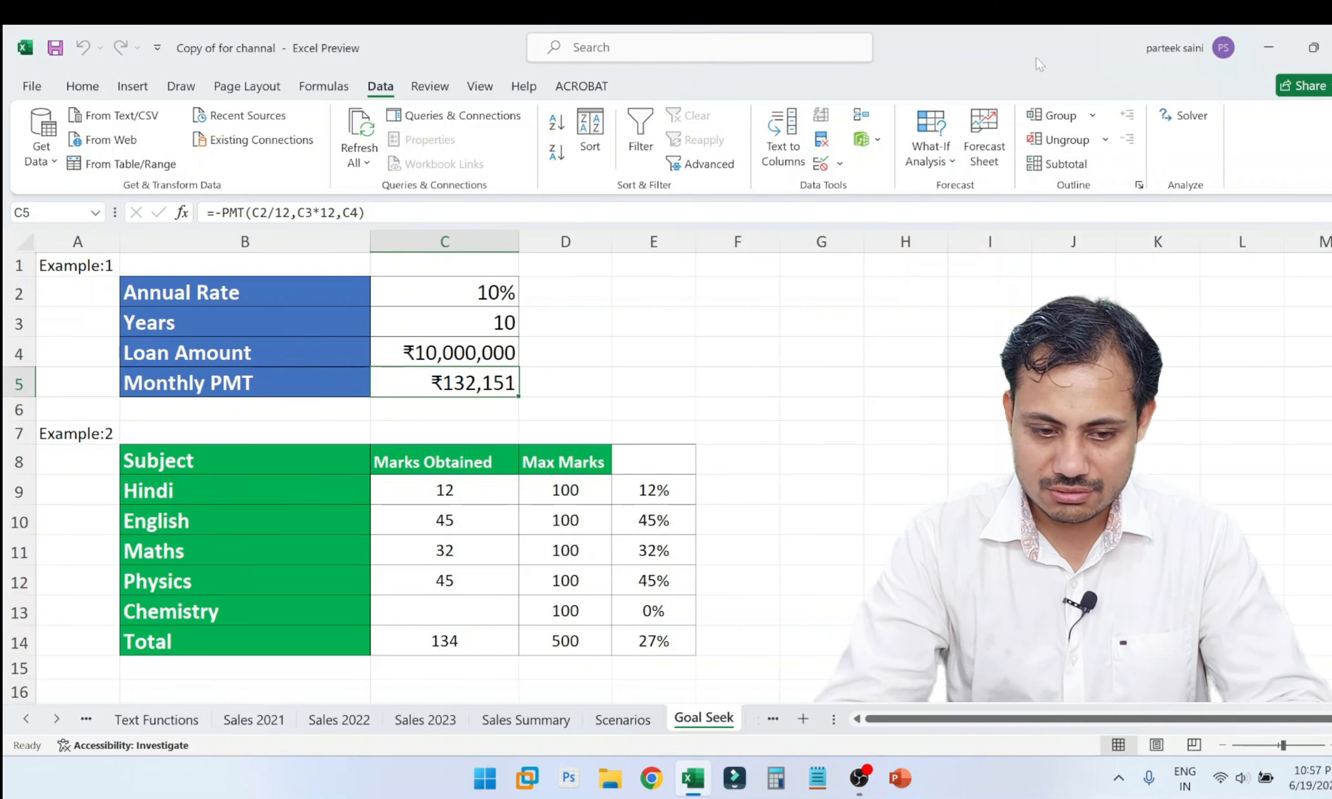
Set the Loan Amount in cell C4 to 100000.
click(481, 350)
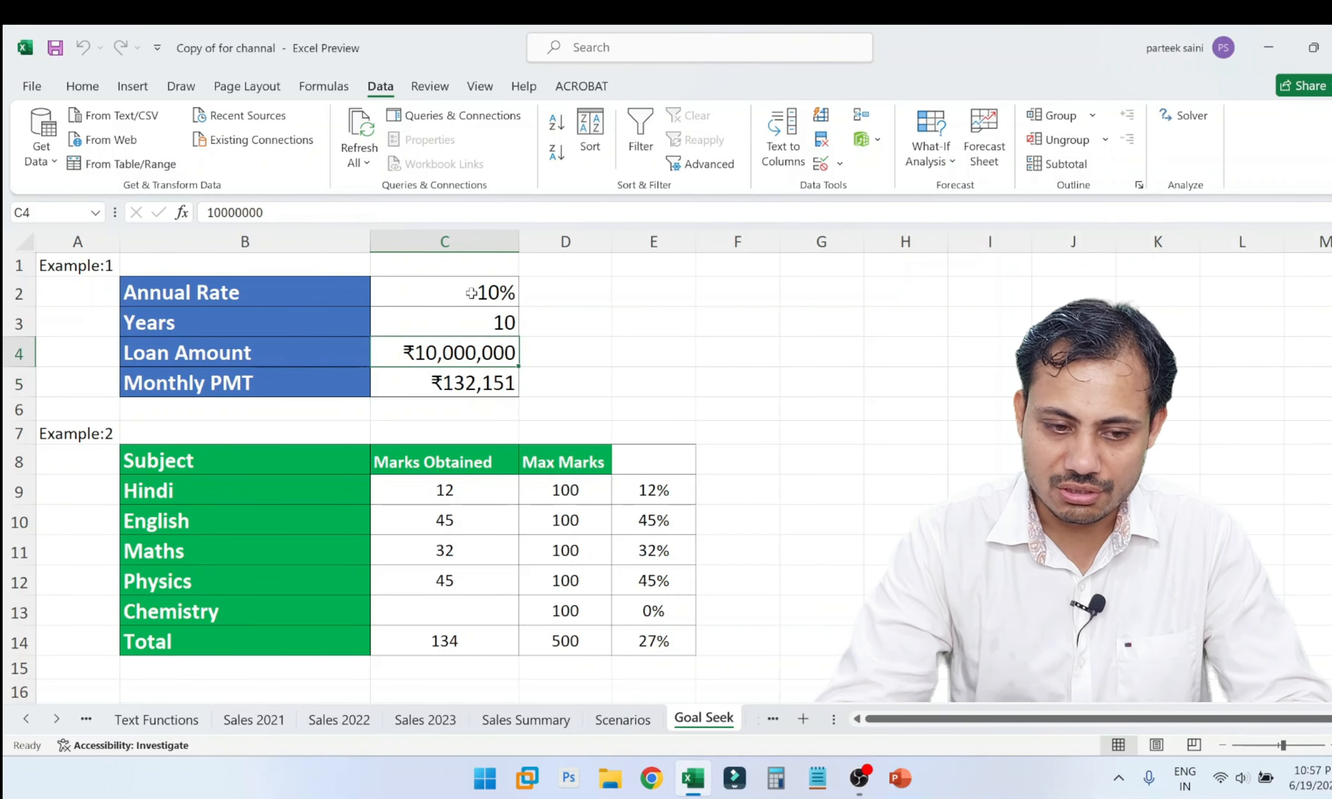
key(F2)
key(BackSpace)
key(BackSpace)
key(Return)
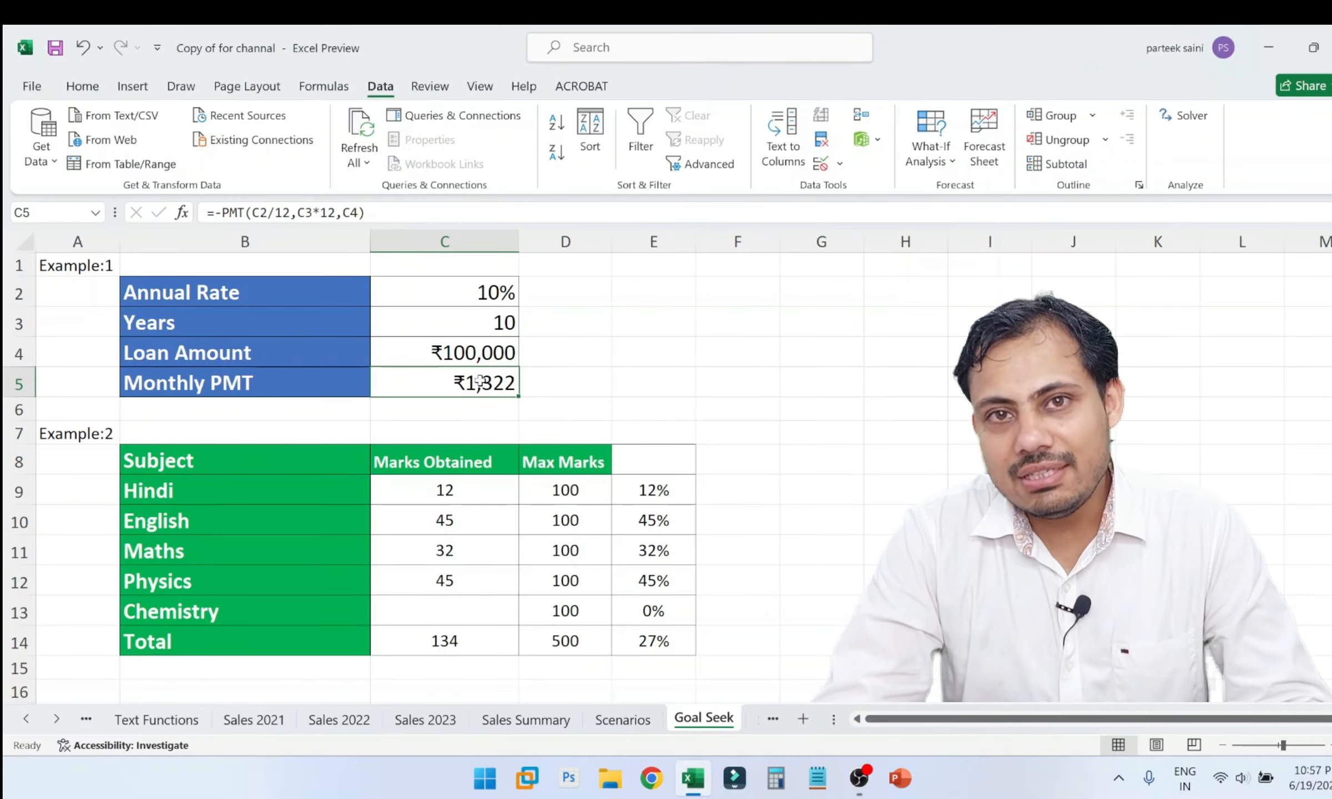
Examine the Monthly PMT formula with all sheet formulas shown, return to values, and check the Loan Amount and Monthly PMT cells.
key(ctrl+grave)
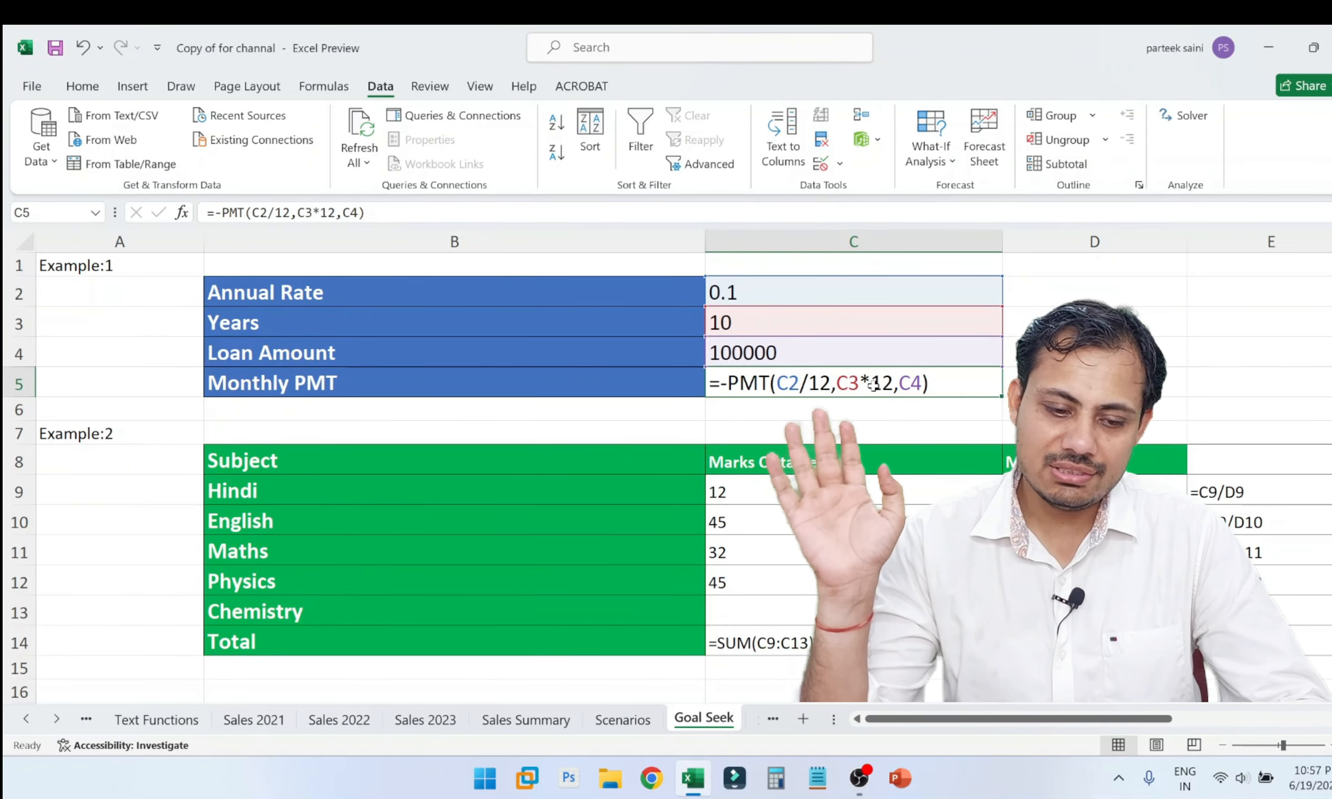
key(ctrl+grave)
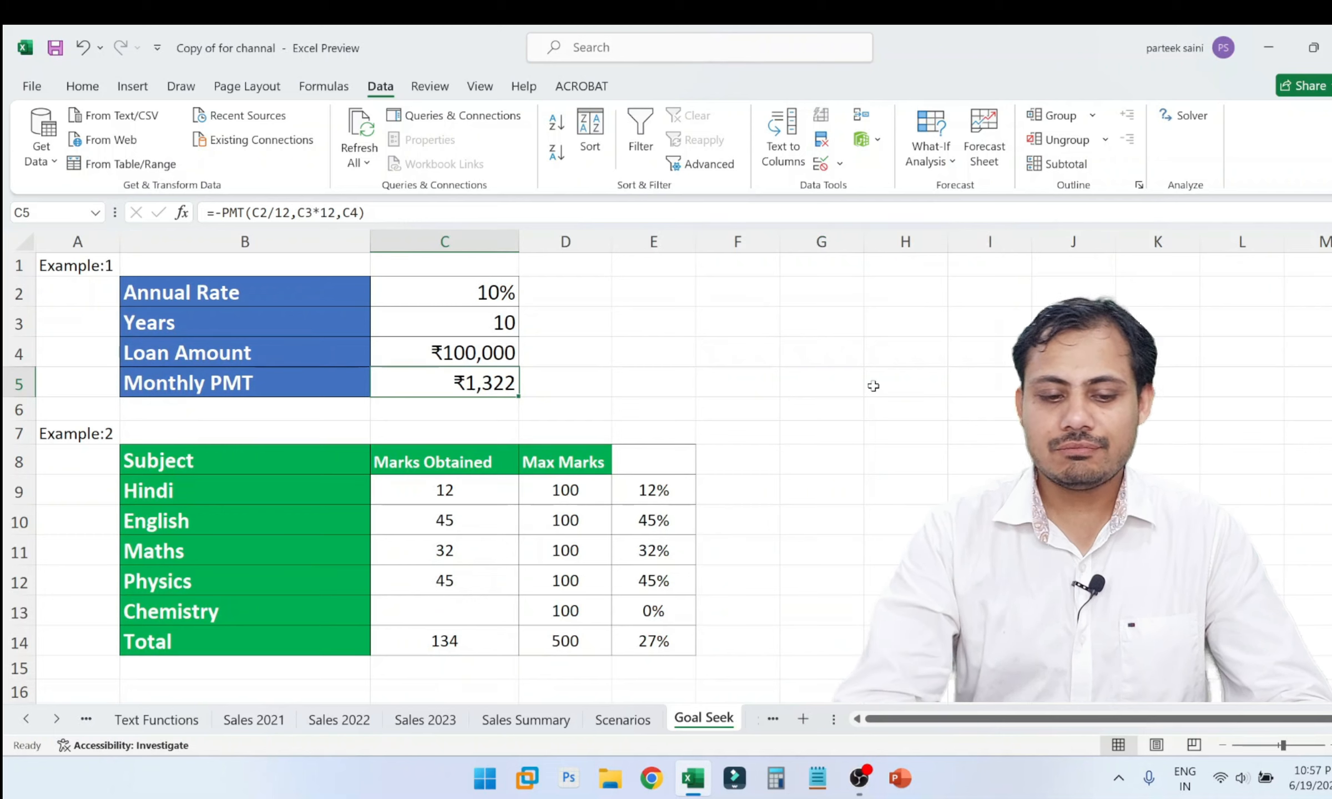
click(477, 343)
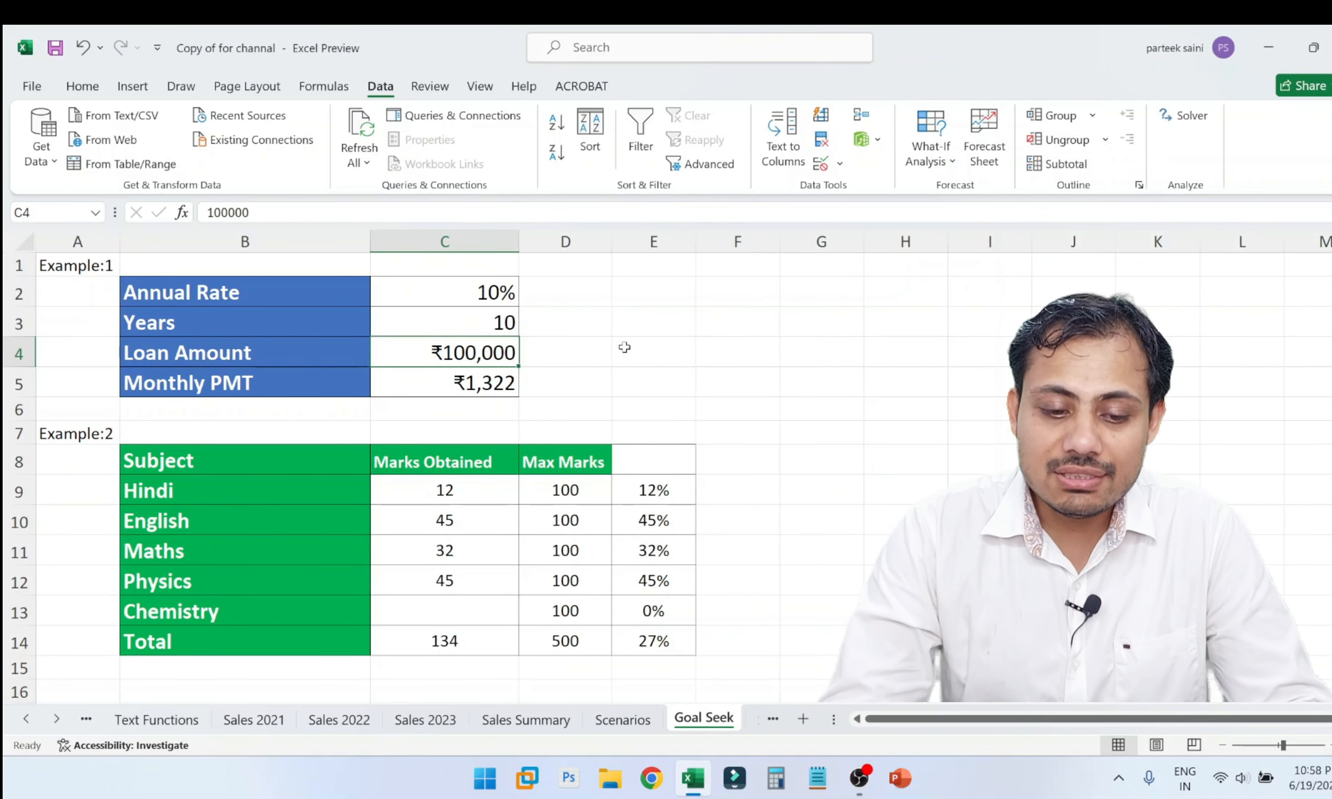
click(469, 384)
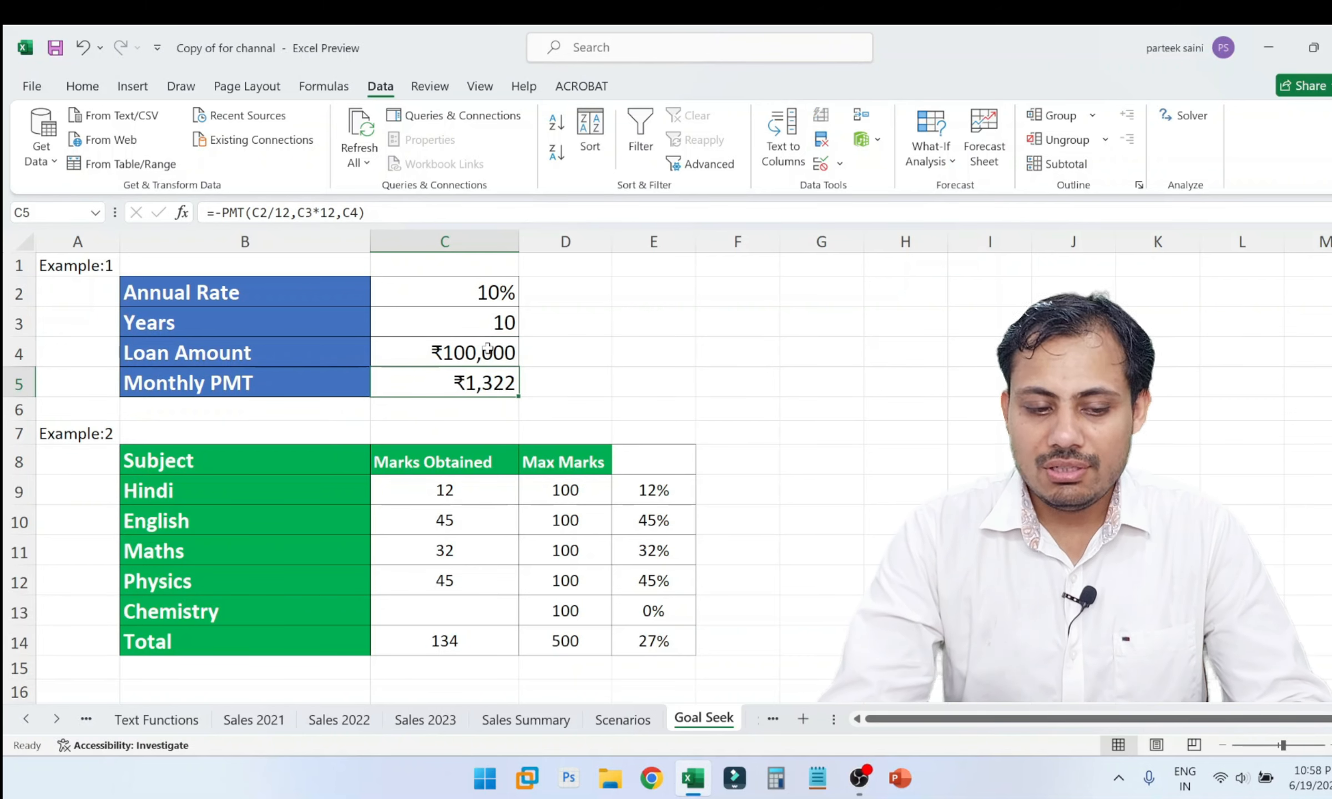
Set the loan's Years in cell C3 to 5.
click(498, 326)
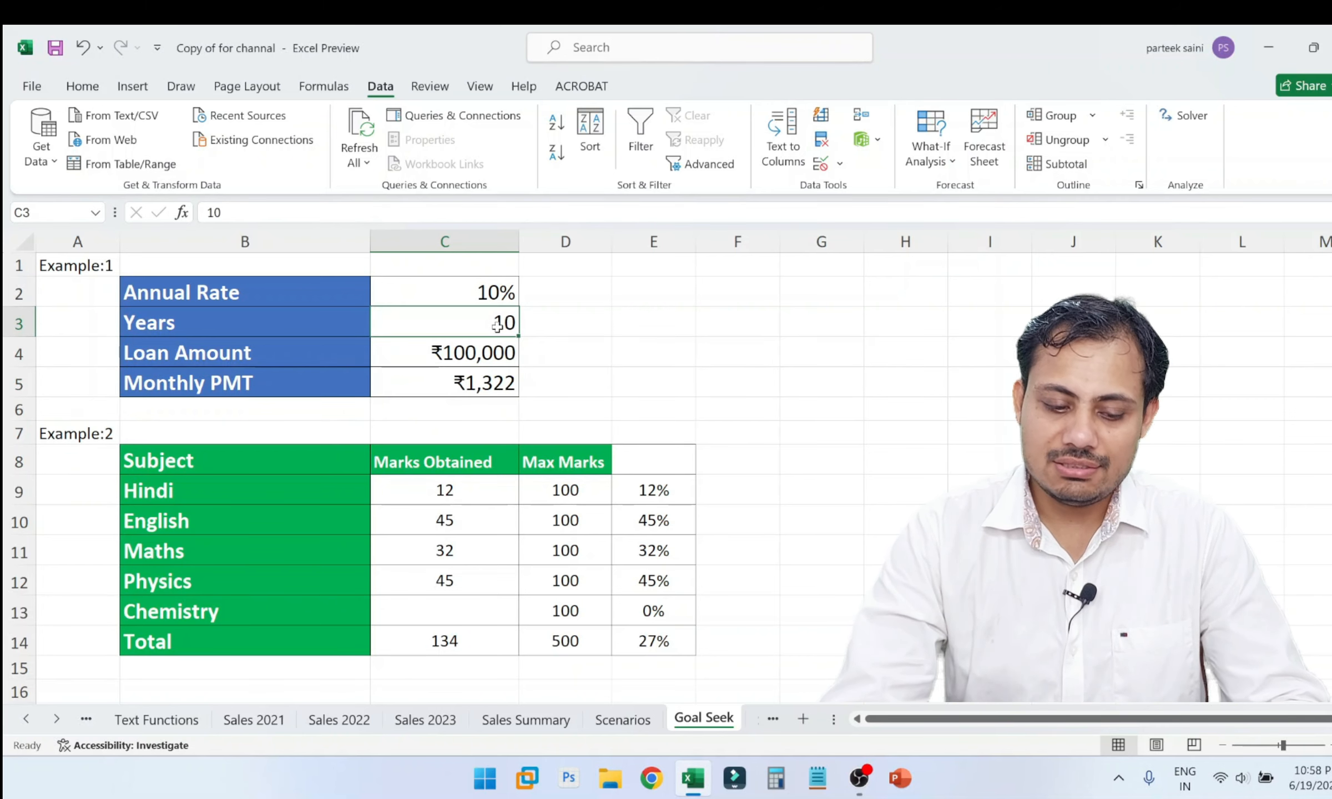
text(5)
key(Return)
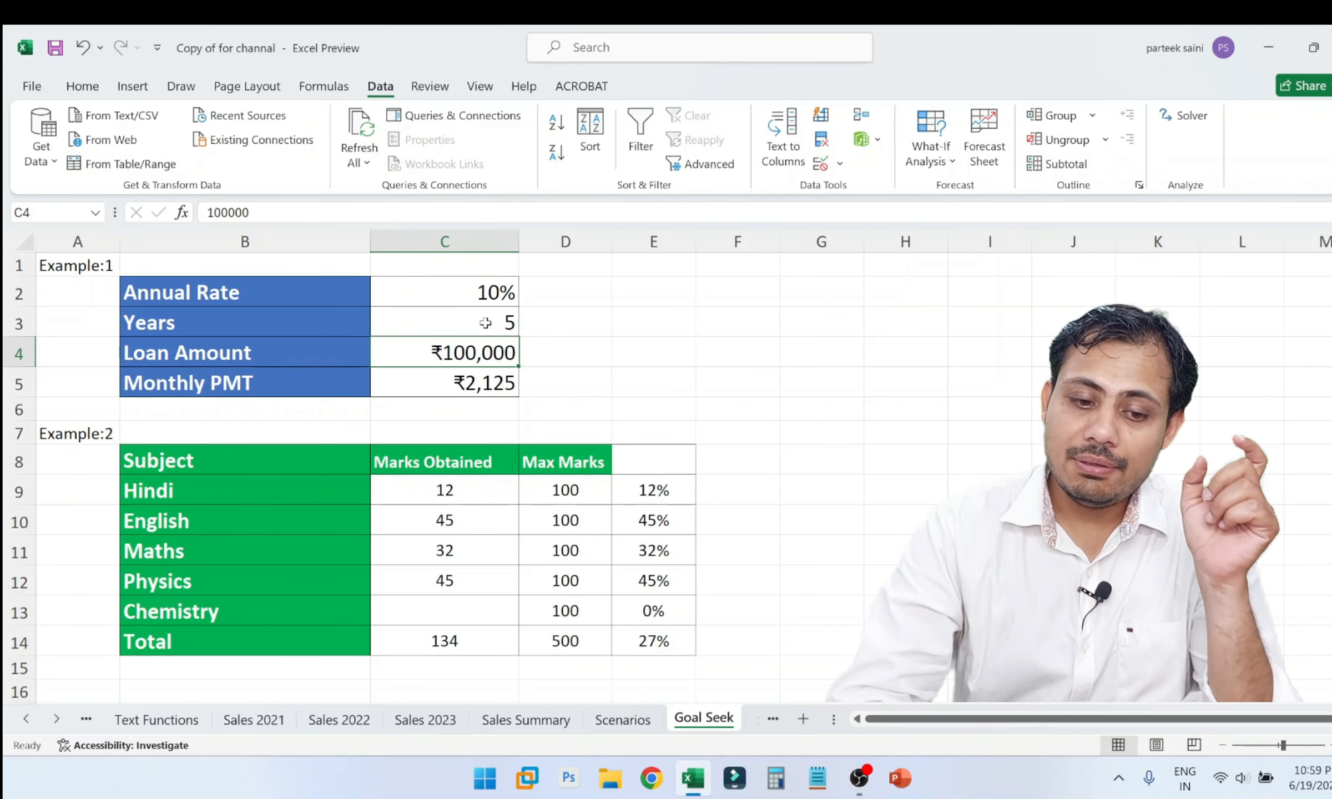
click(482, 389)
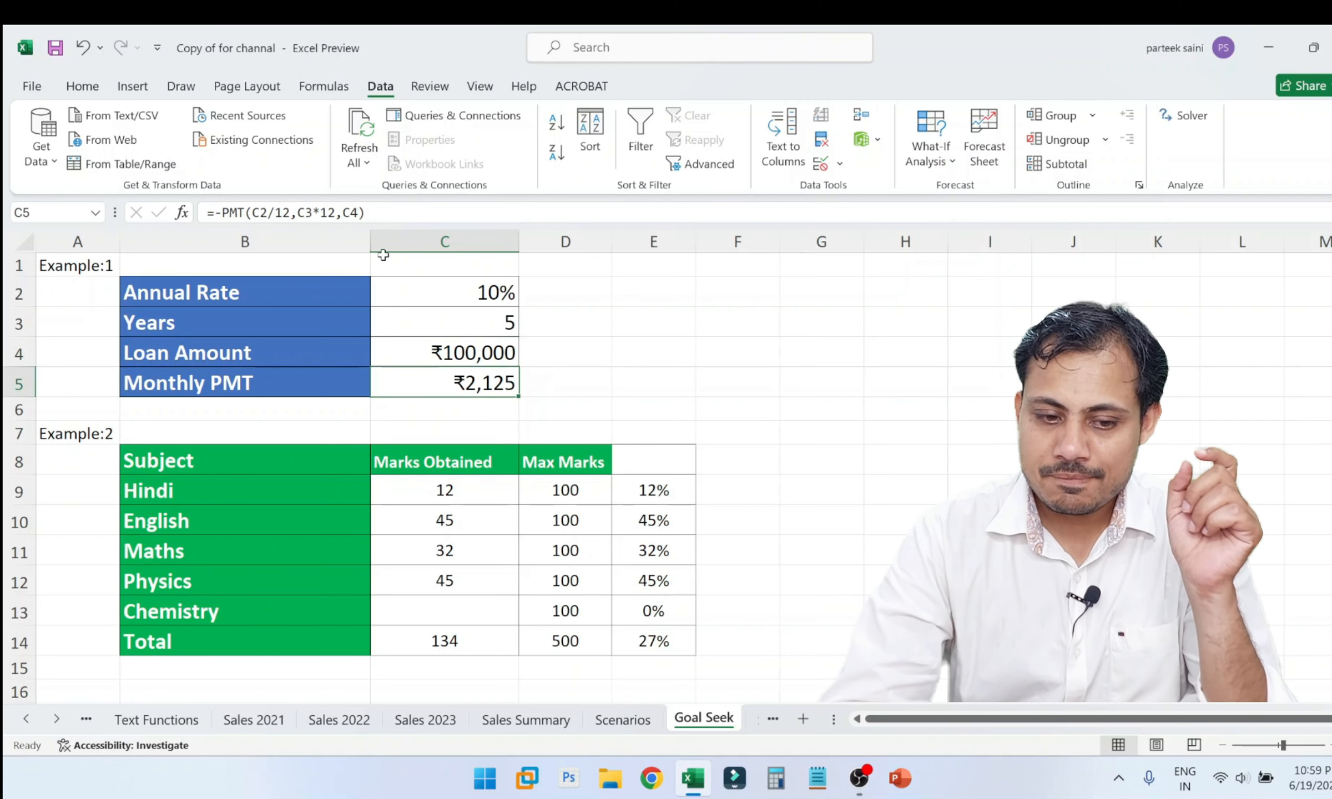
click(563, 388)
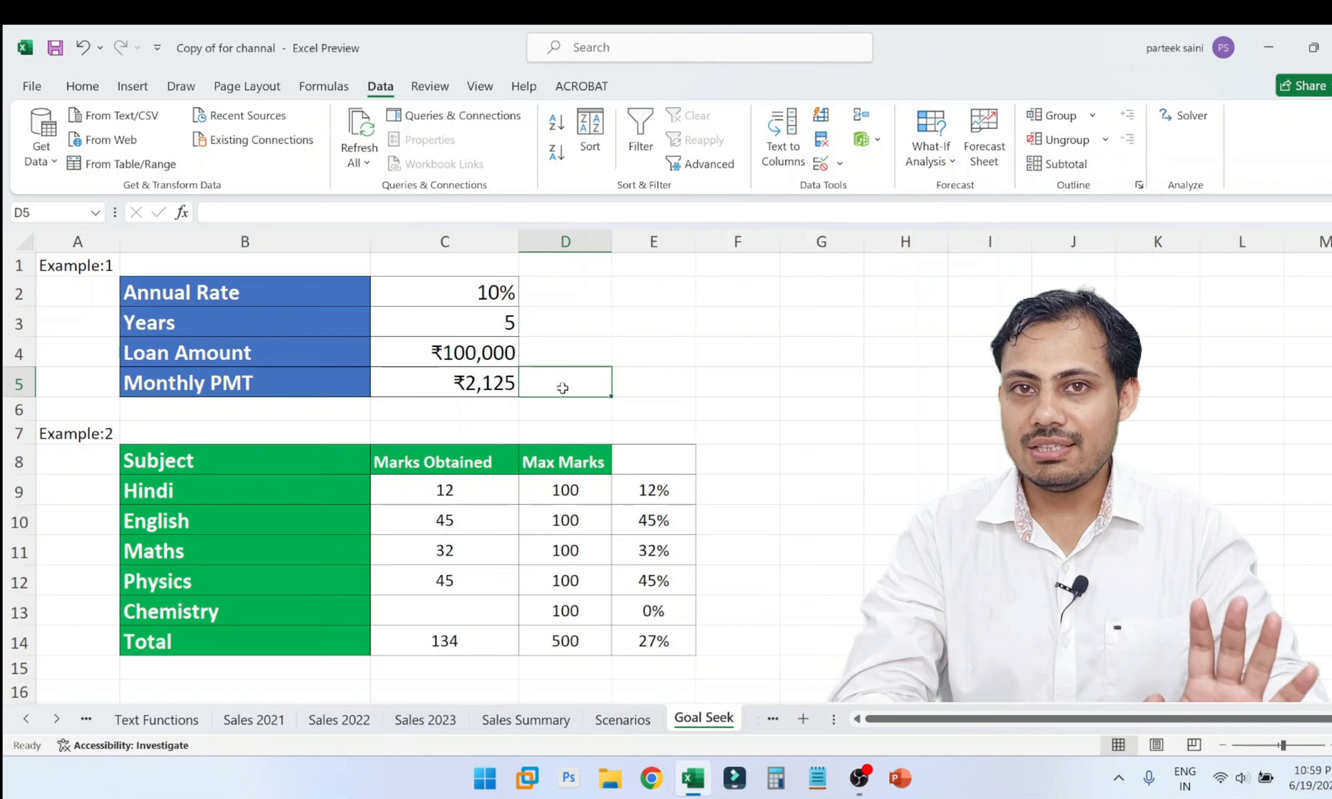
click(472, 283)
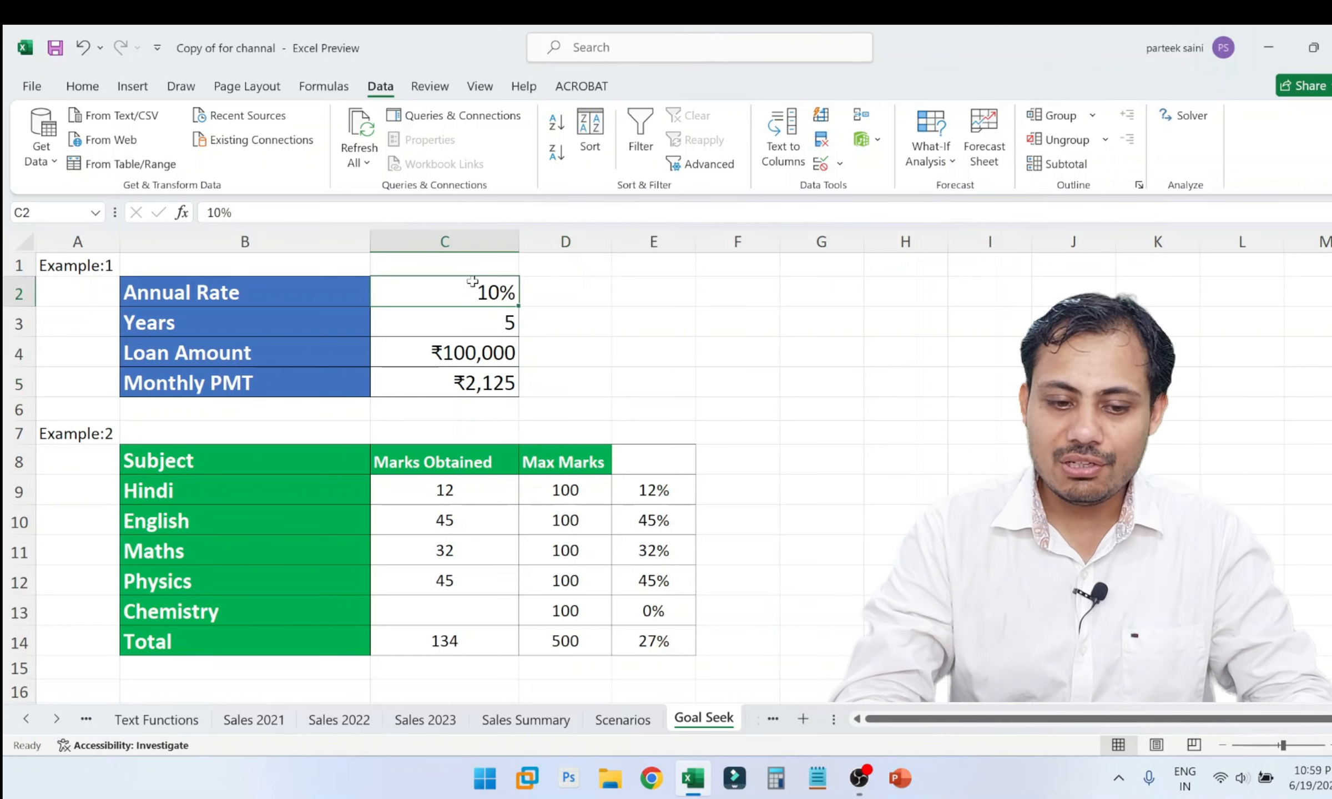
click(580, 480)
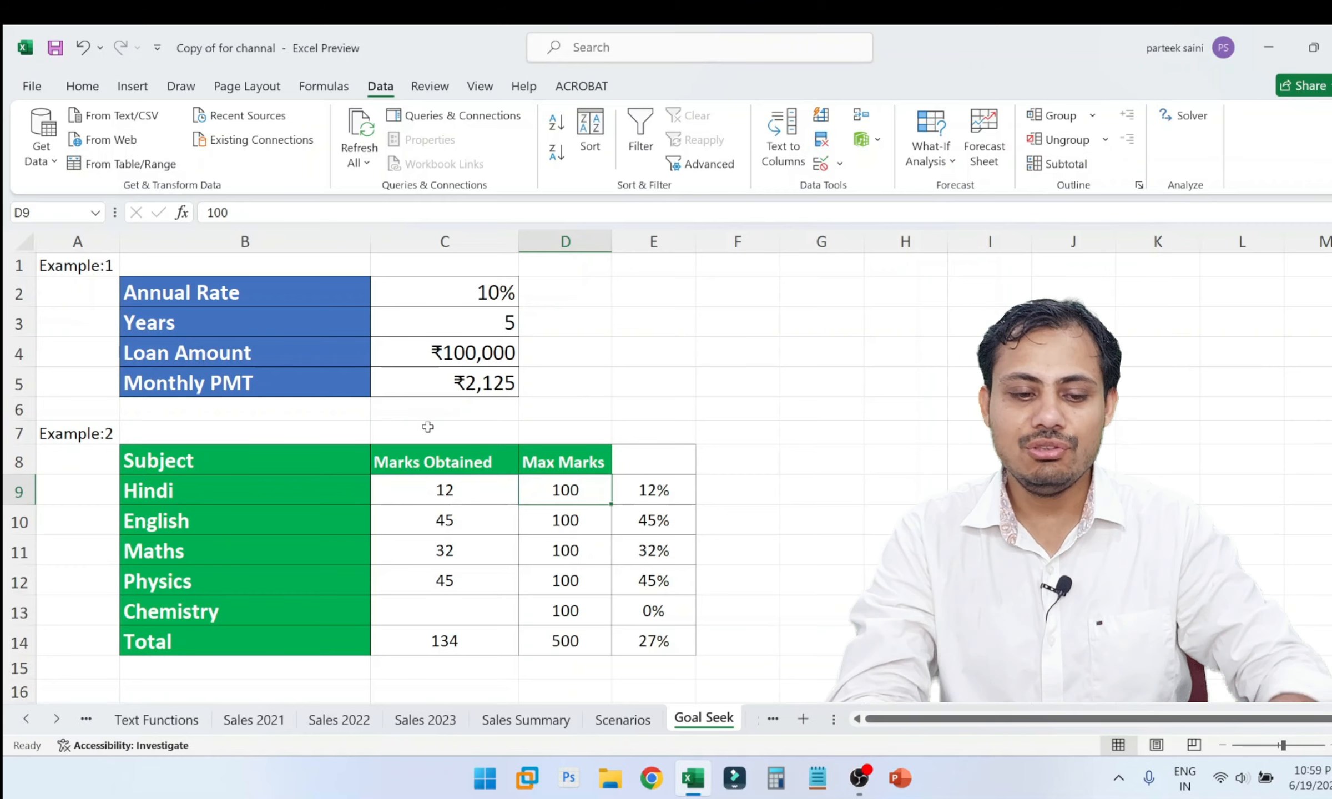
Start a Goal Seek on the Monthly PMT in cell C5 with a target value of 1000.
click(458, 393)
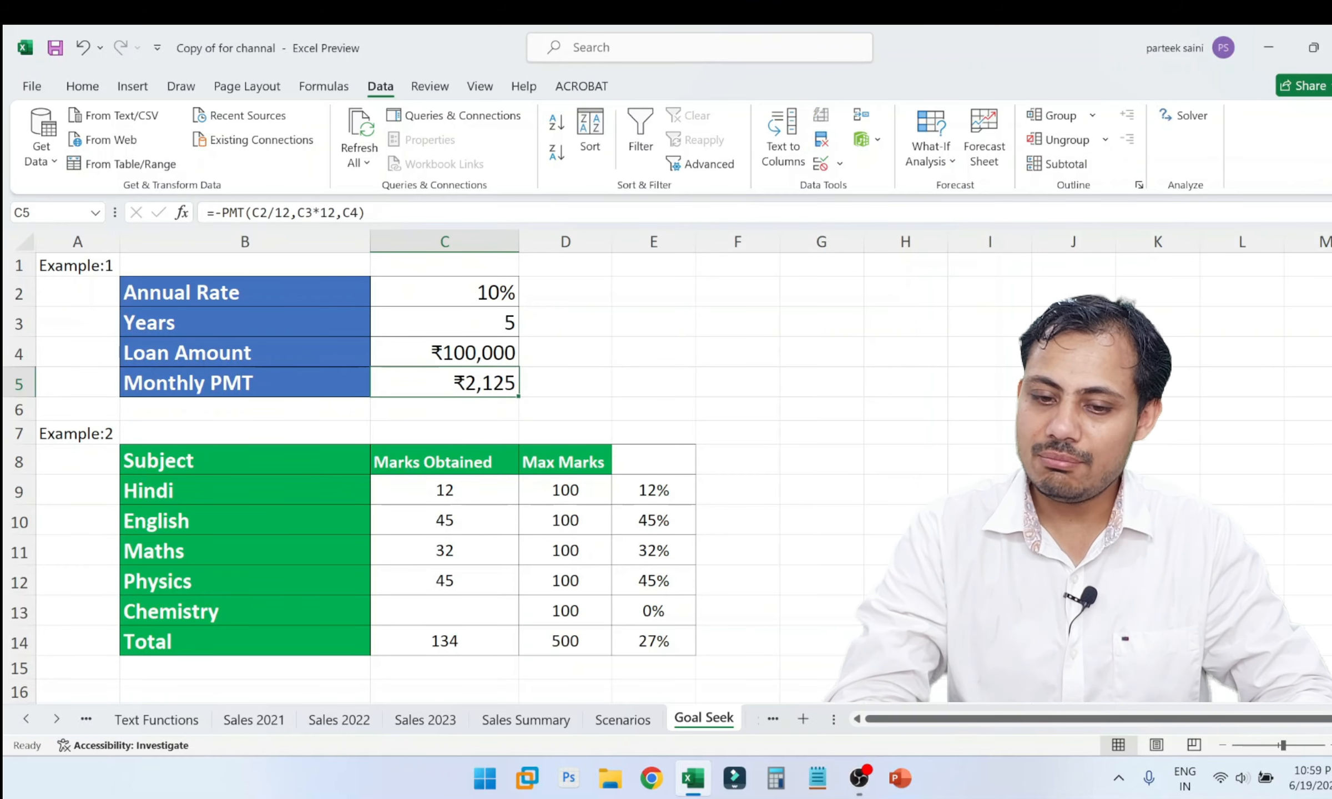
click(931, 153)
click(957, 216)
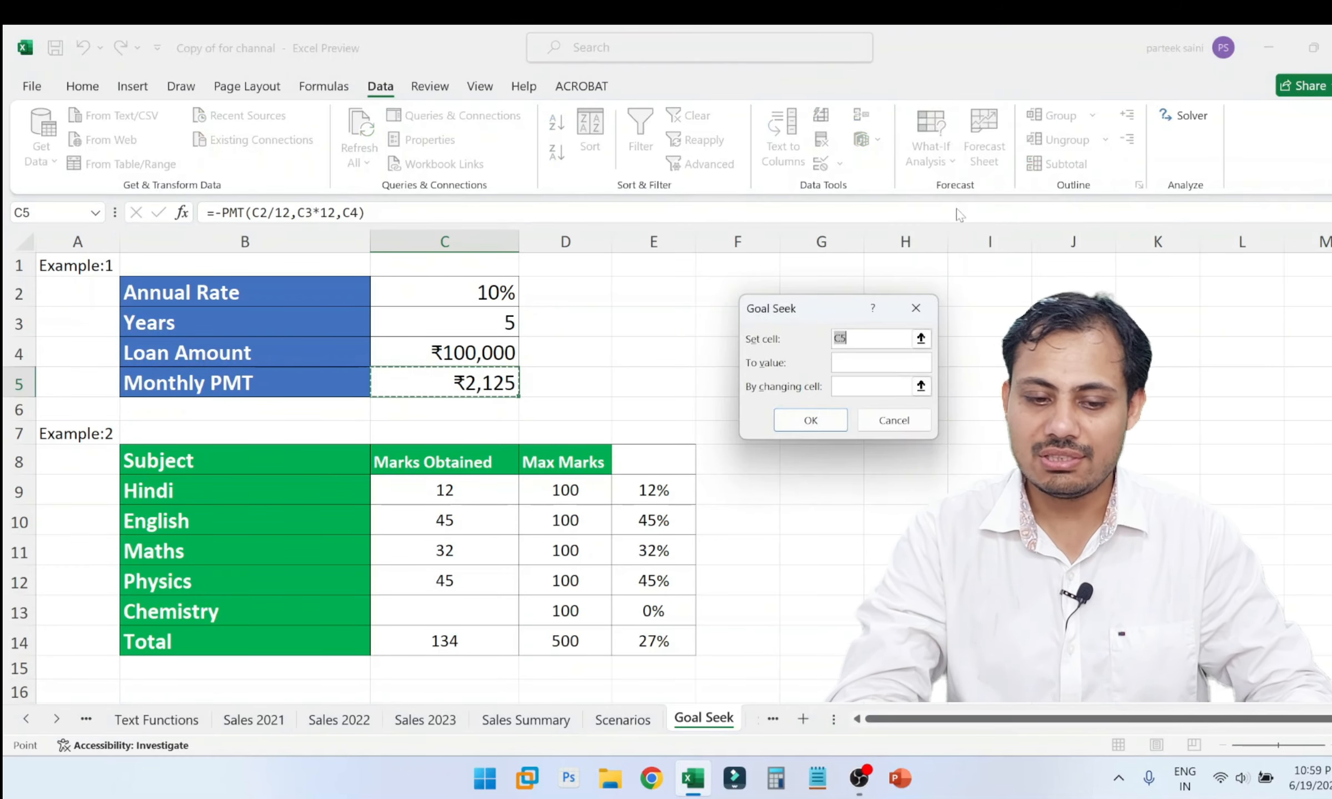
drag(825, 321, 638, 289)
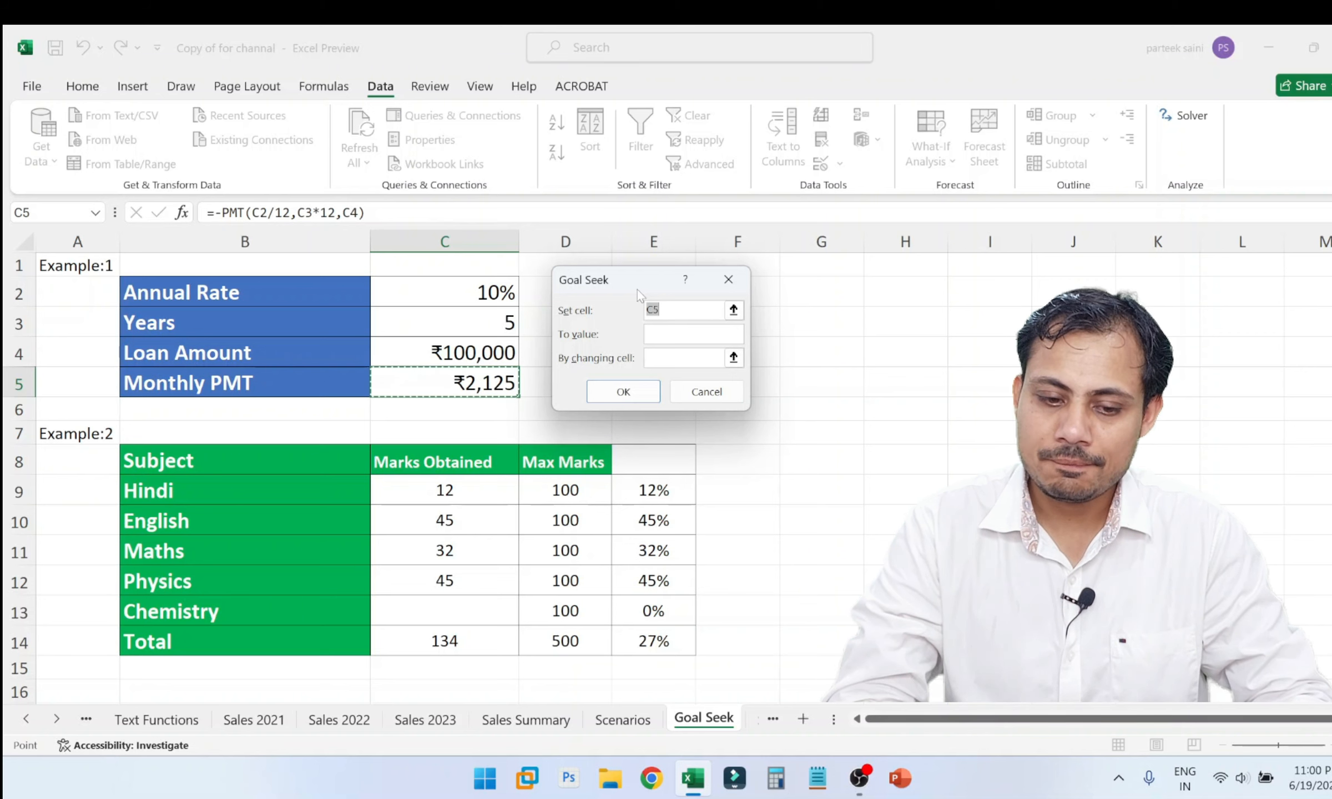
click(460, 384)
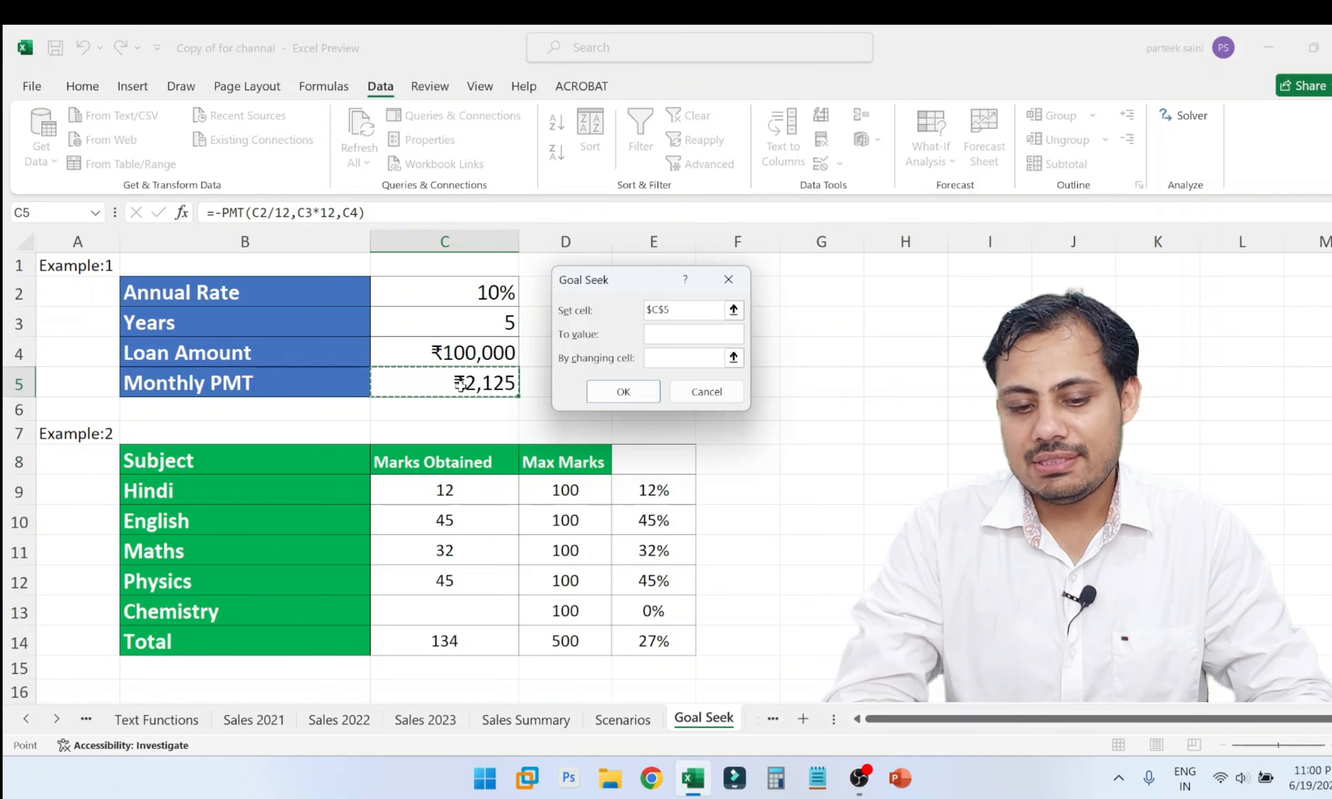
click(677, 318)
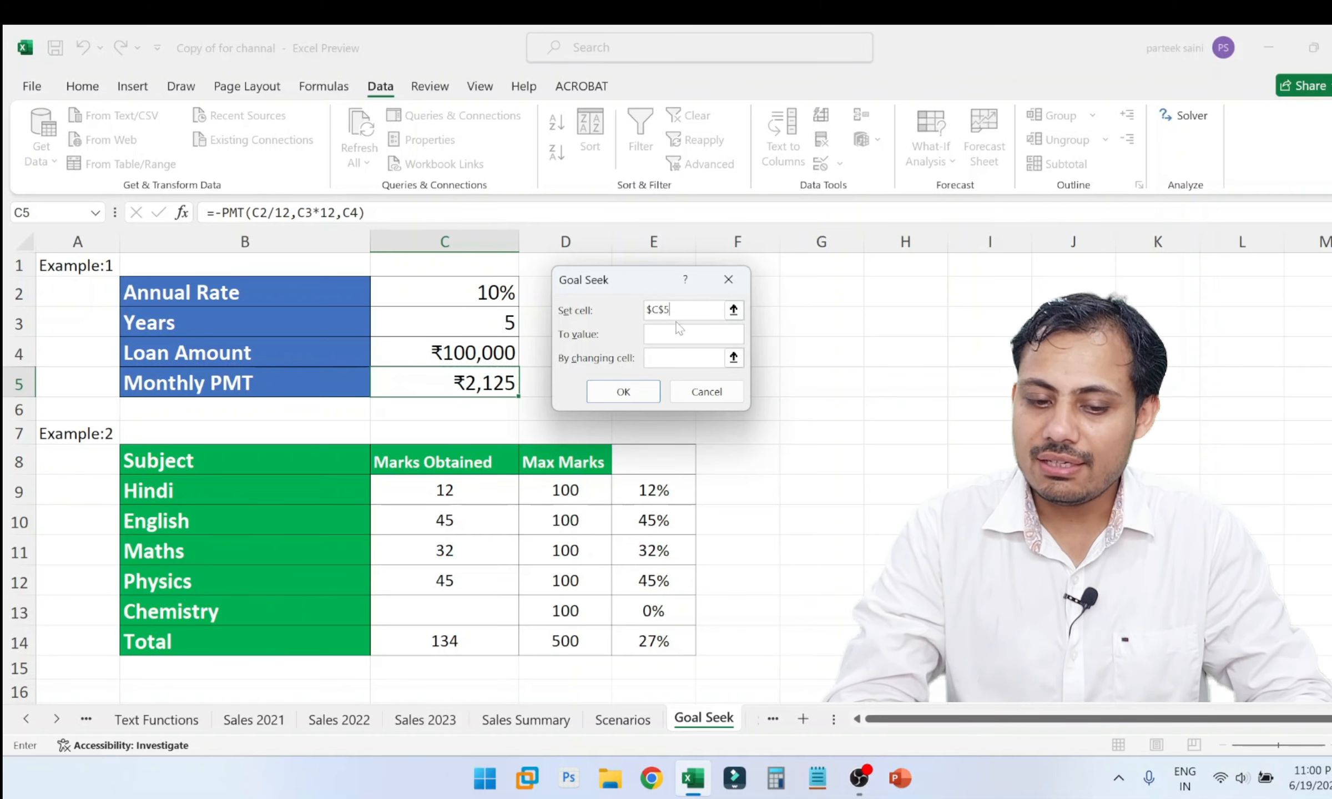
click(669, 336)
text(1000)
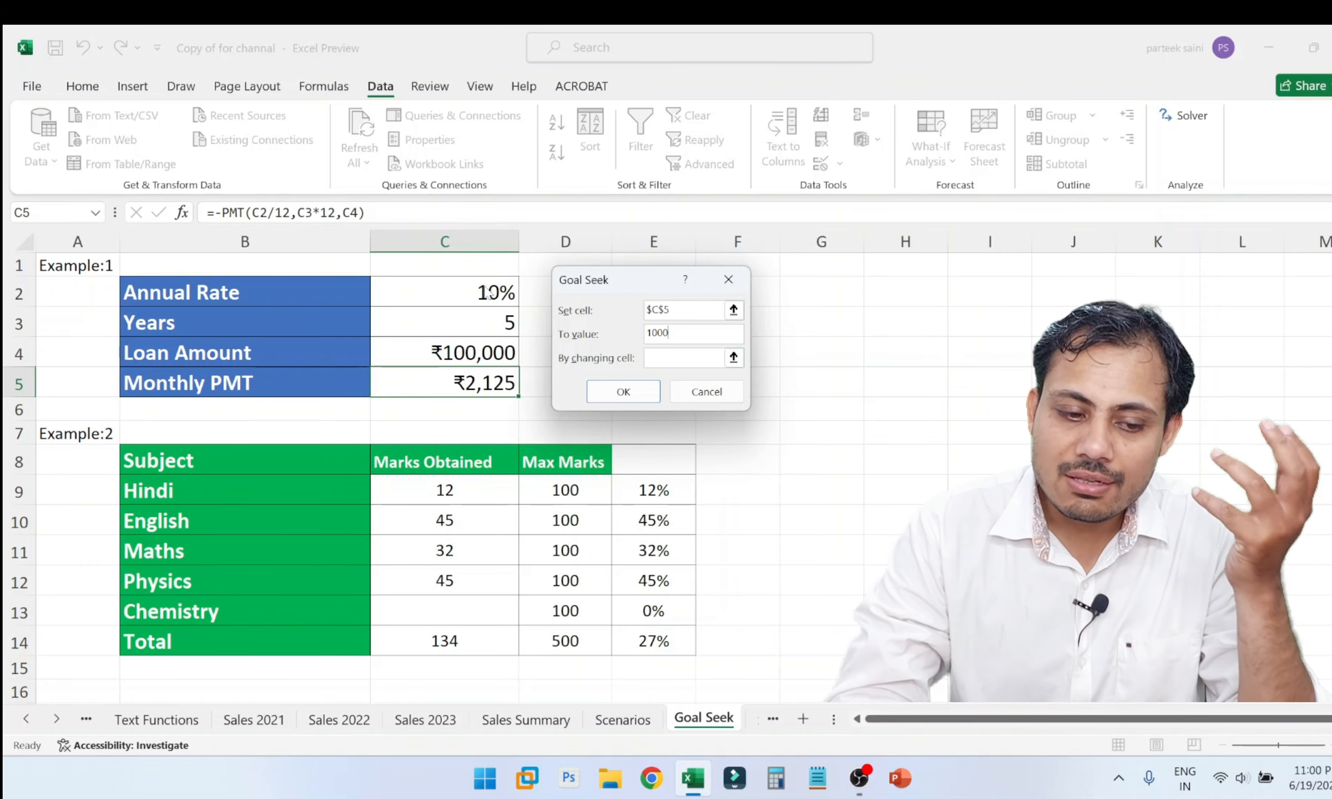
Try to reach the target payment by changing the Annual Rate in C2, and discard the Goal Seek solution.
click(682, 359)
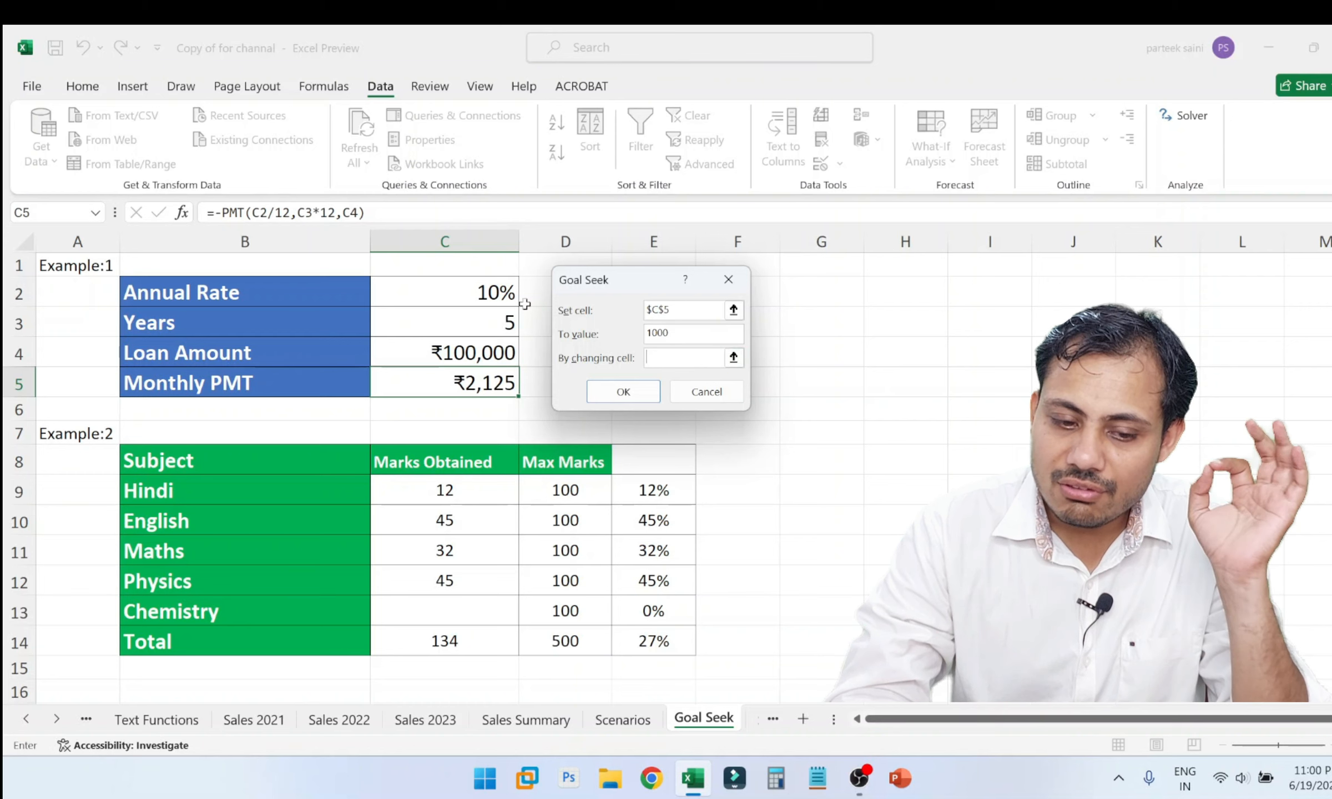
click(468, 295)
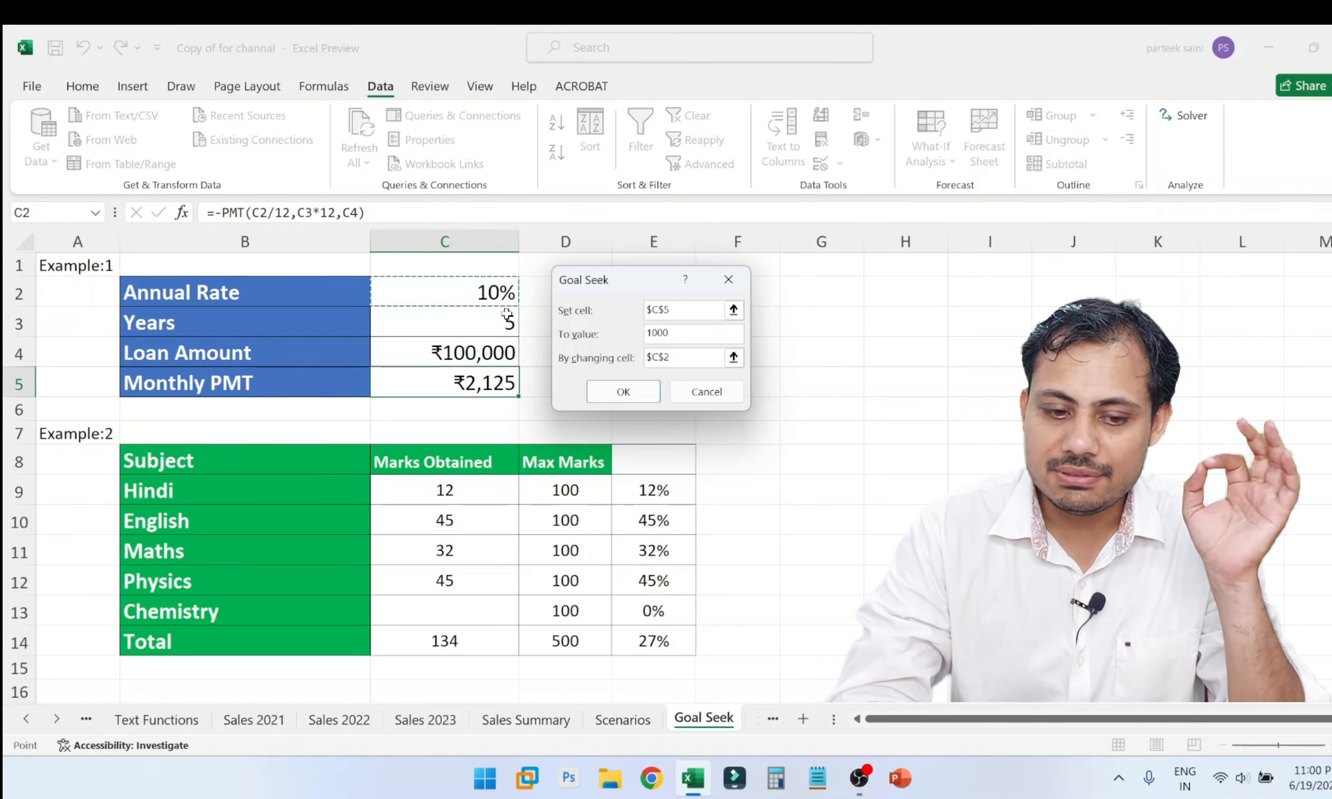
click(491, 322)
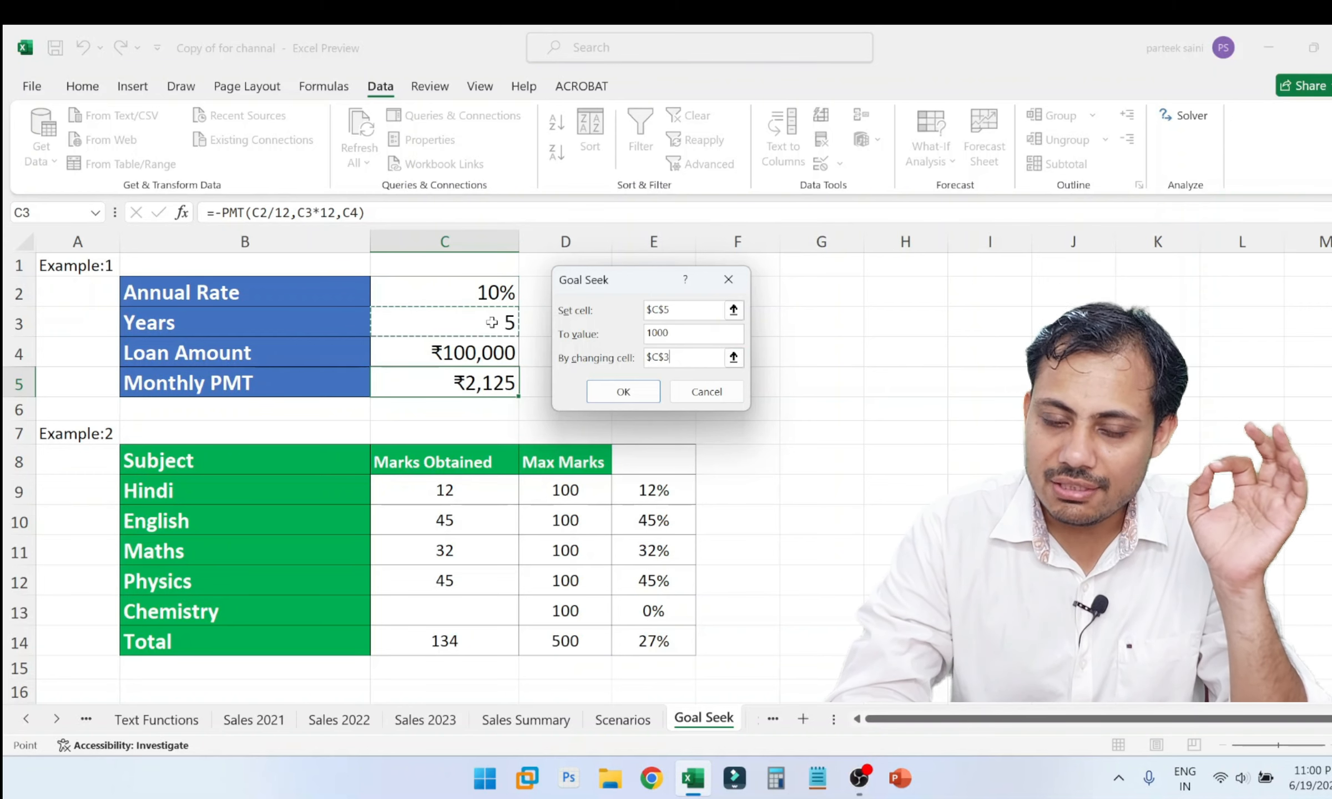
click(483, 360)
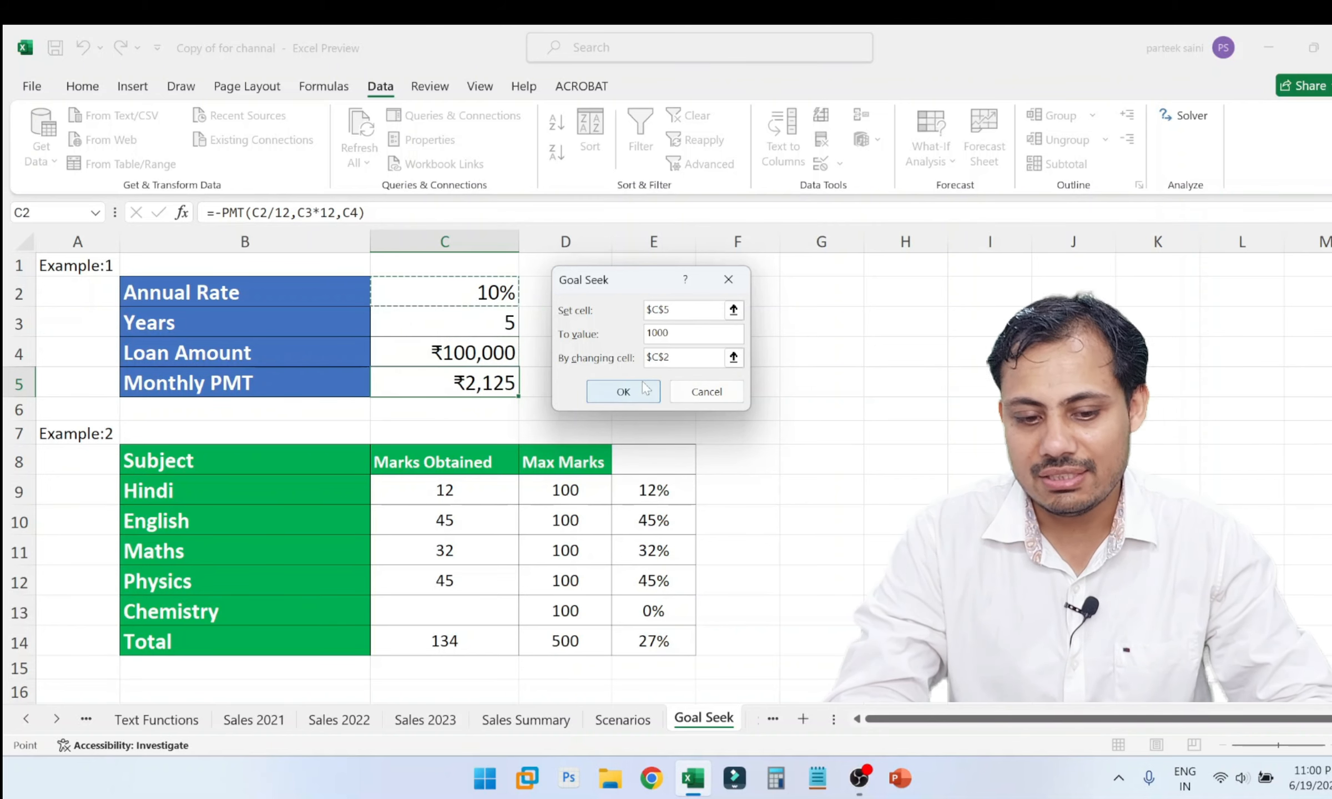
click(620, 391)
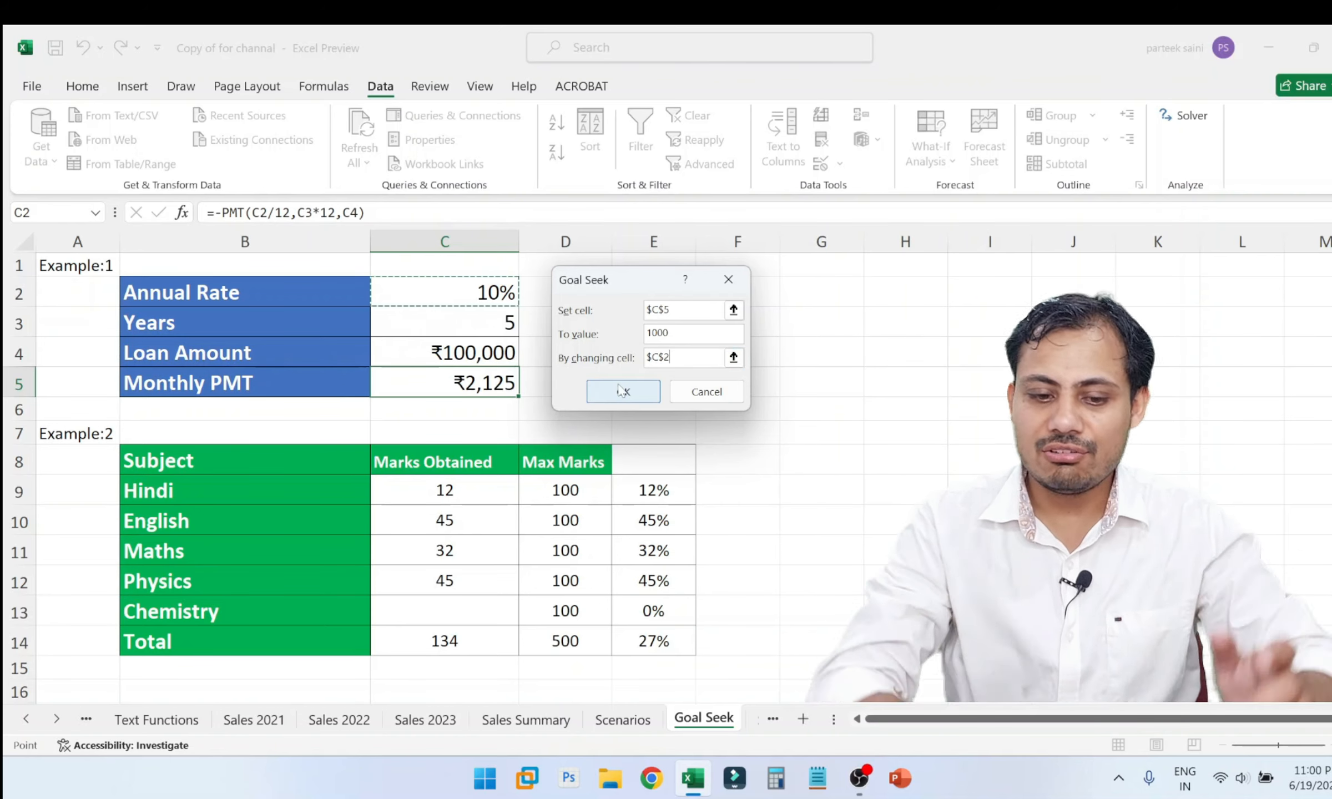
click(620, 390)
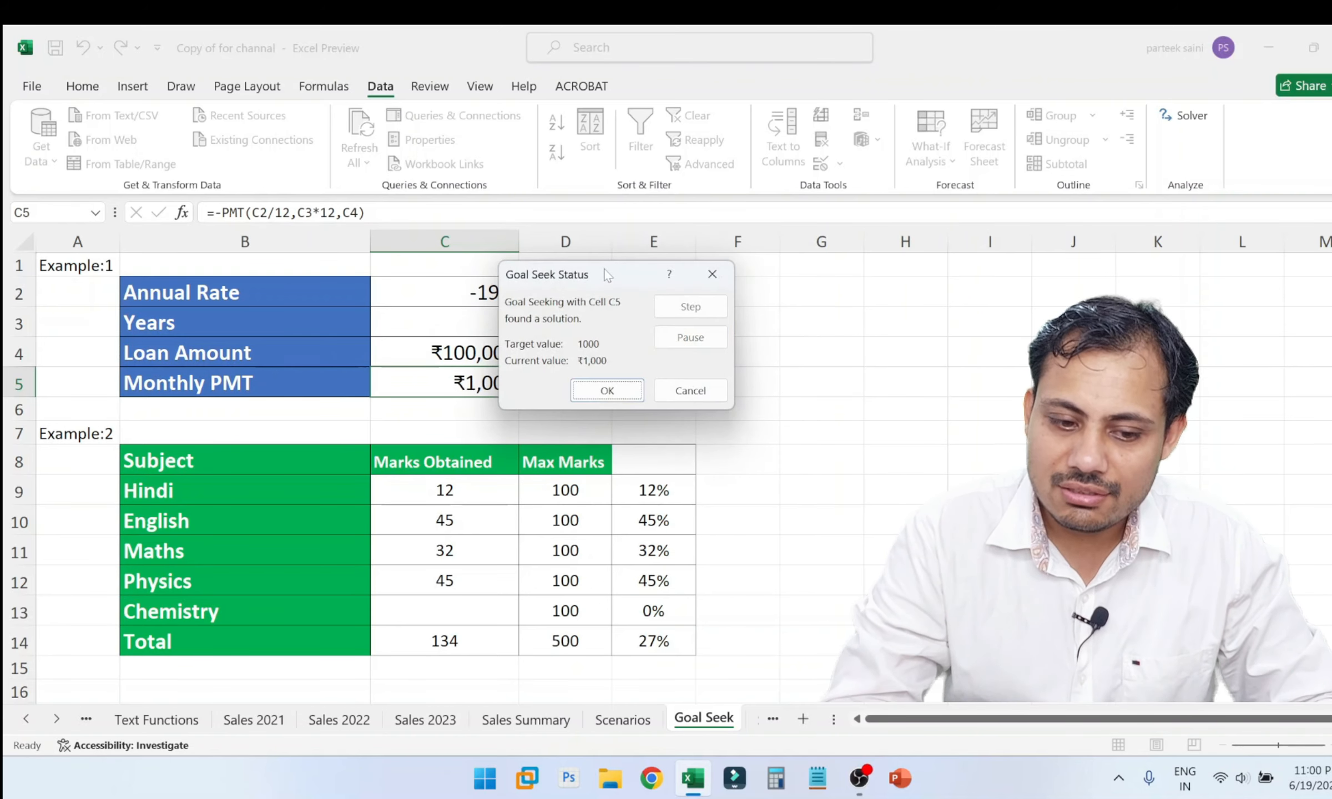
drag(608, 275, 687, 271)
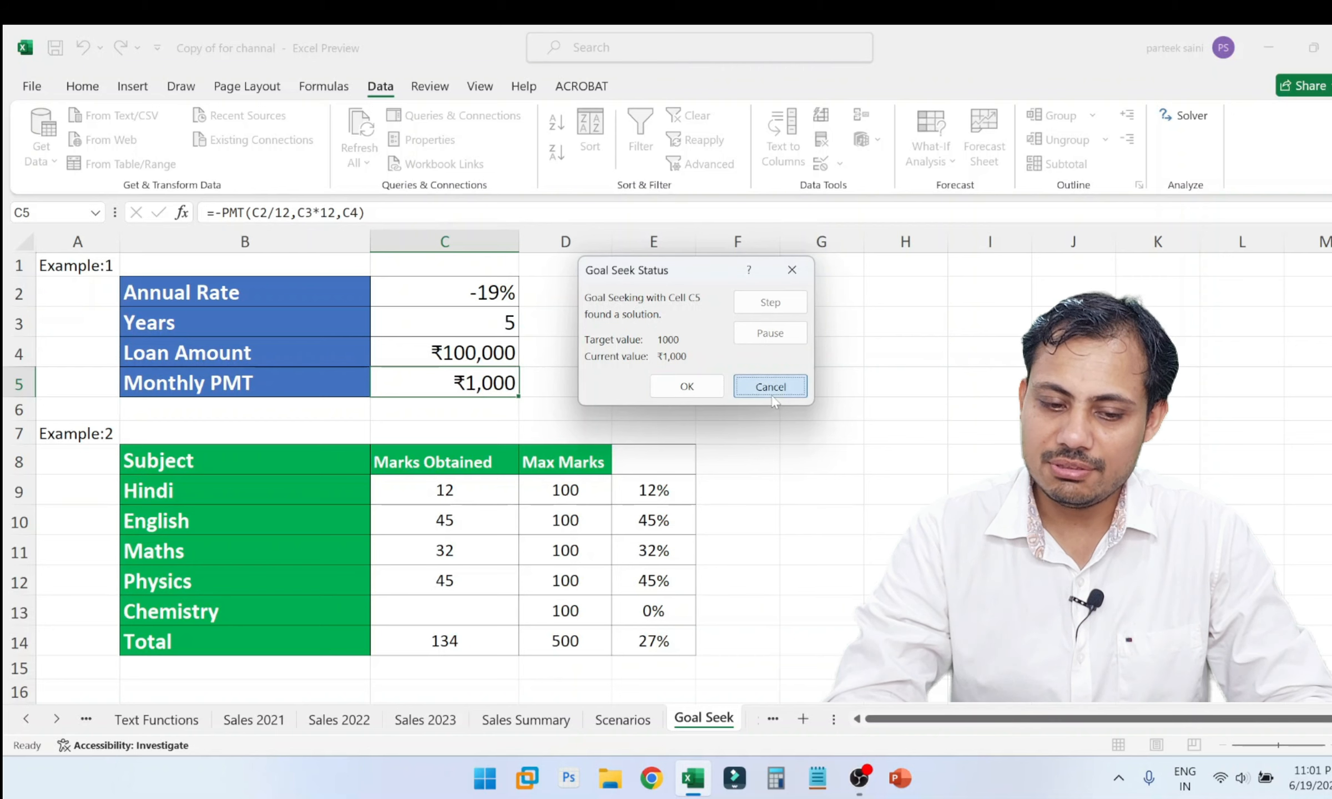
click(753, 391)
Set up a new Goal Seek that brings the Monthly PMT in cell C5 to 1000.
click(486, 299)
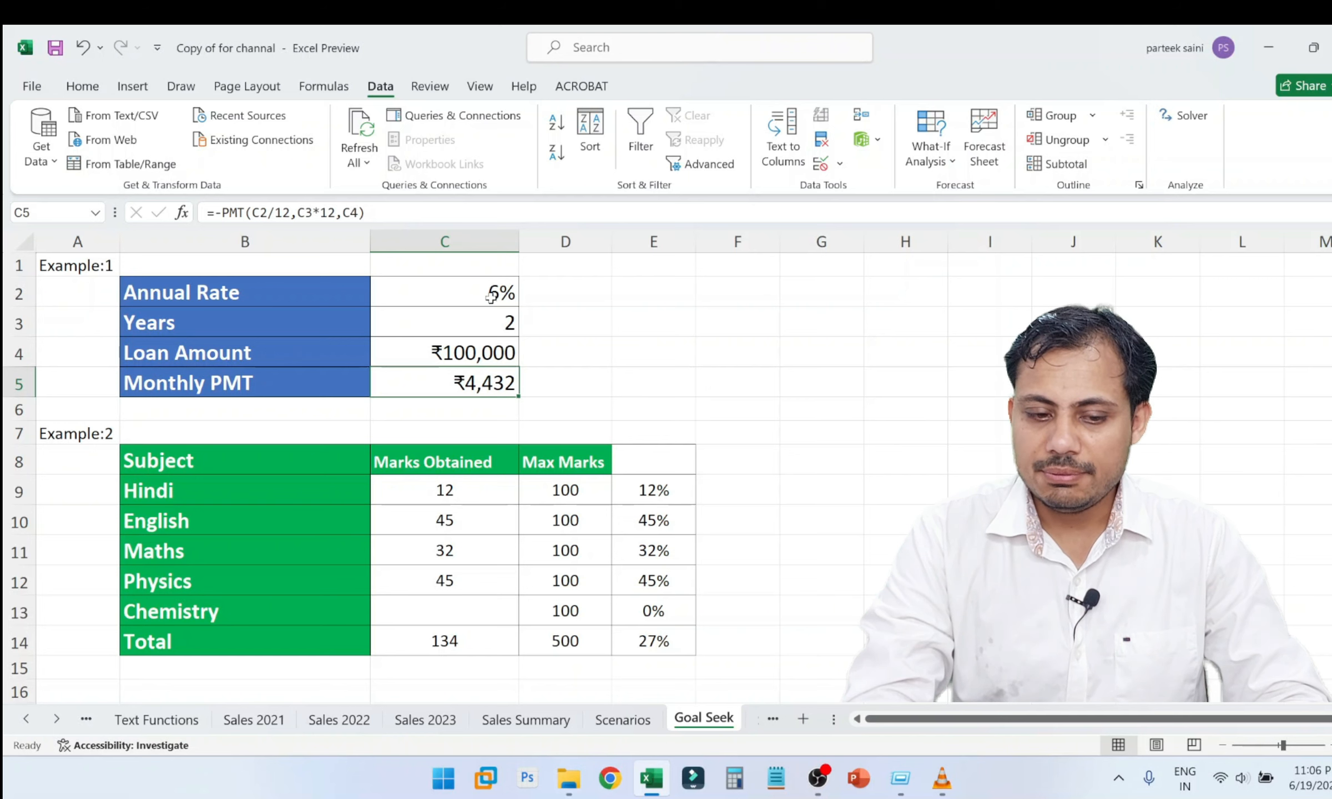
click(467, 354)
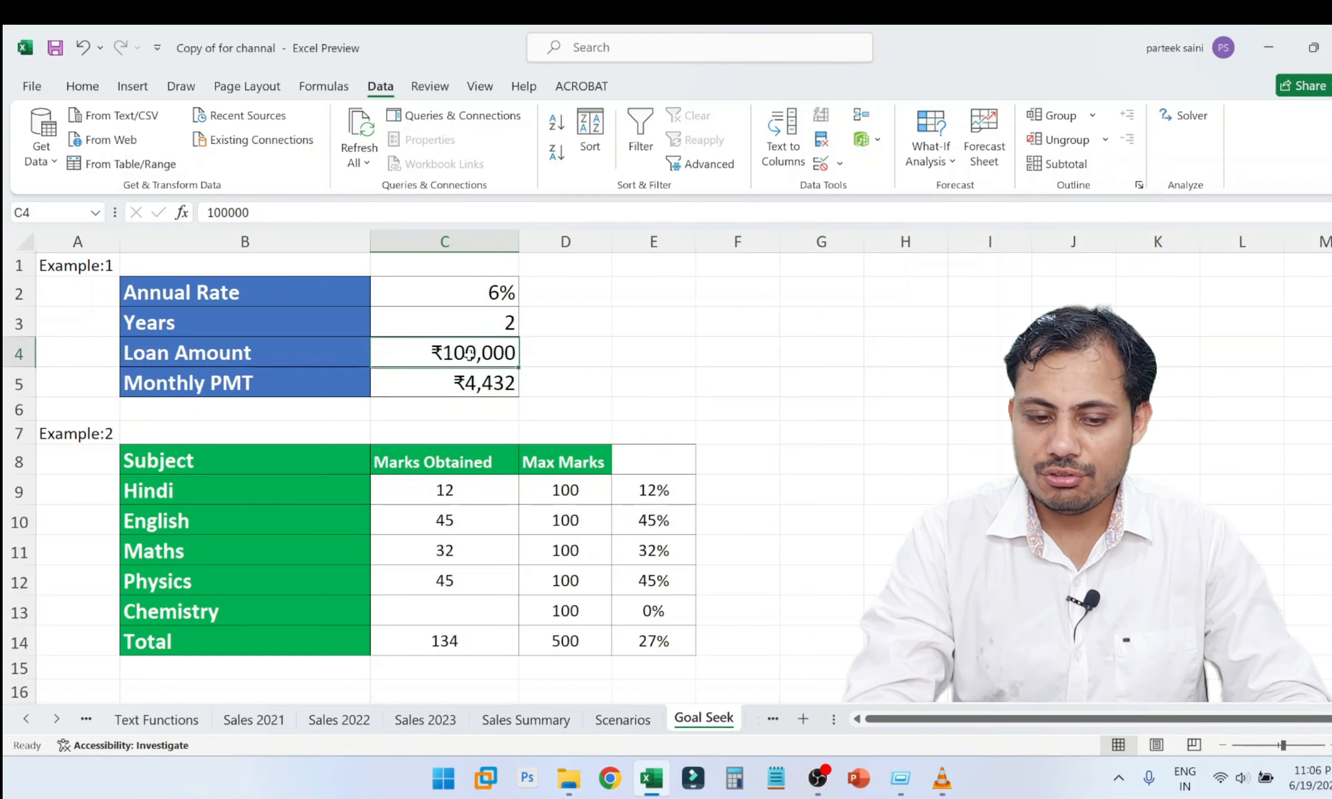
click(486, 390)
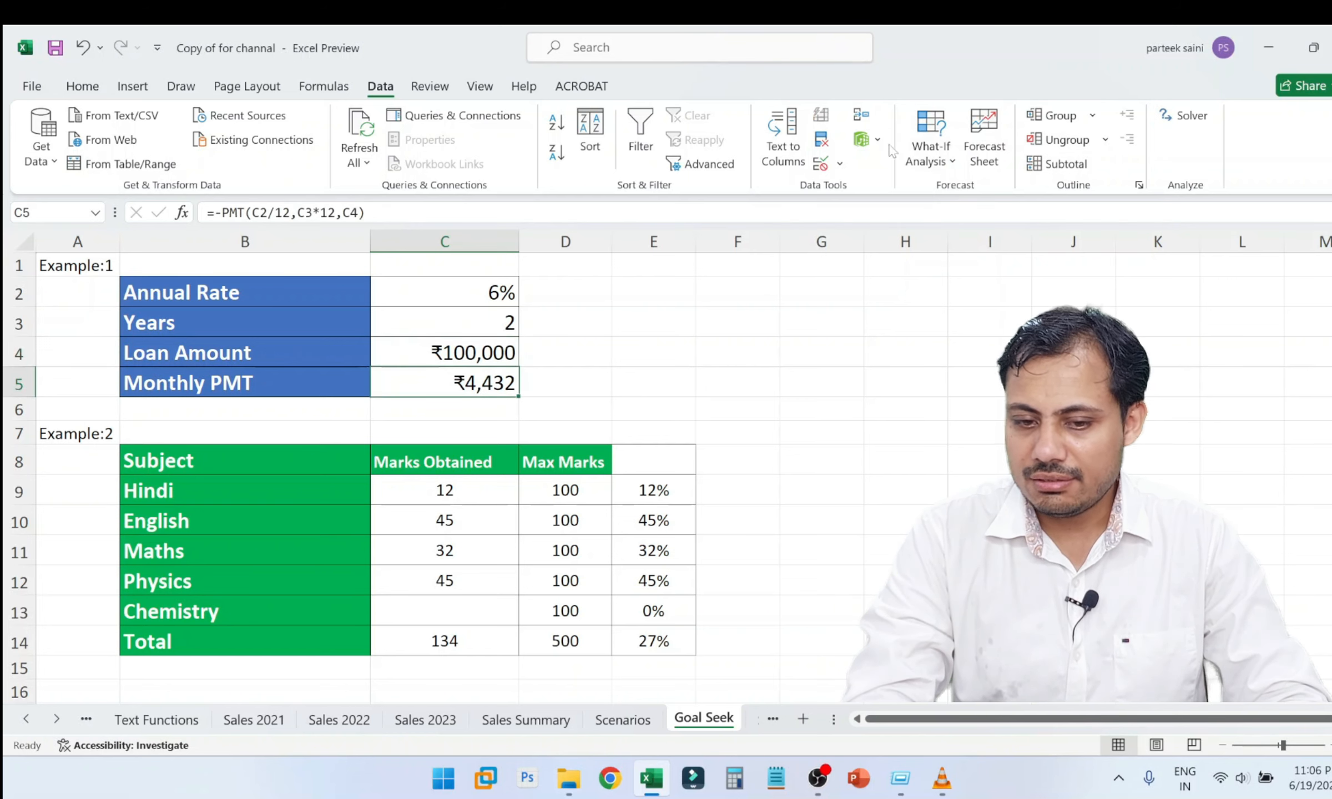
click(929, 148)
click(968, 221)
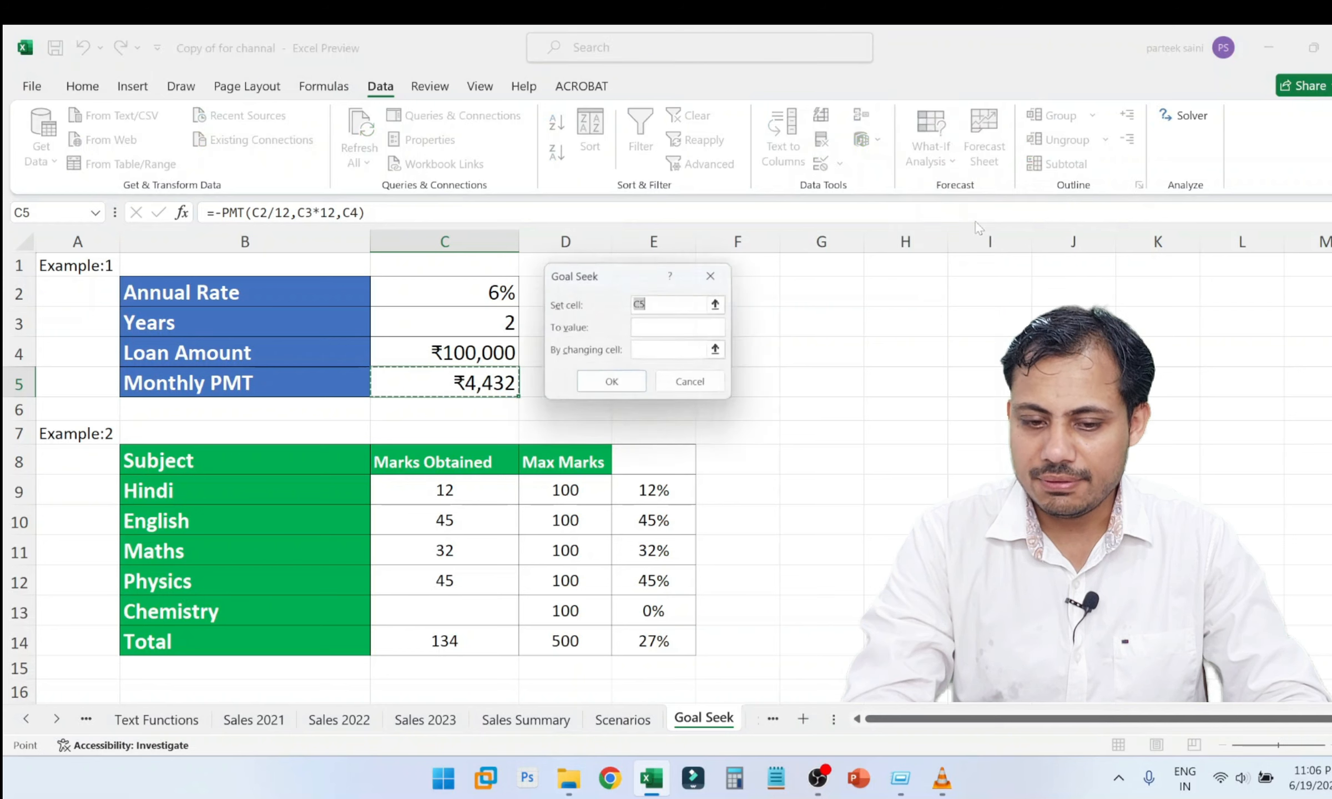
drag(610, 282, 663, 283)
click(475, 392)
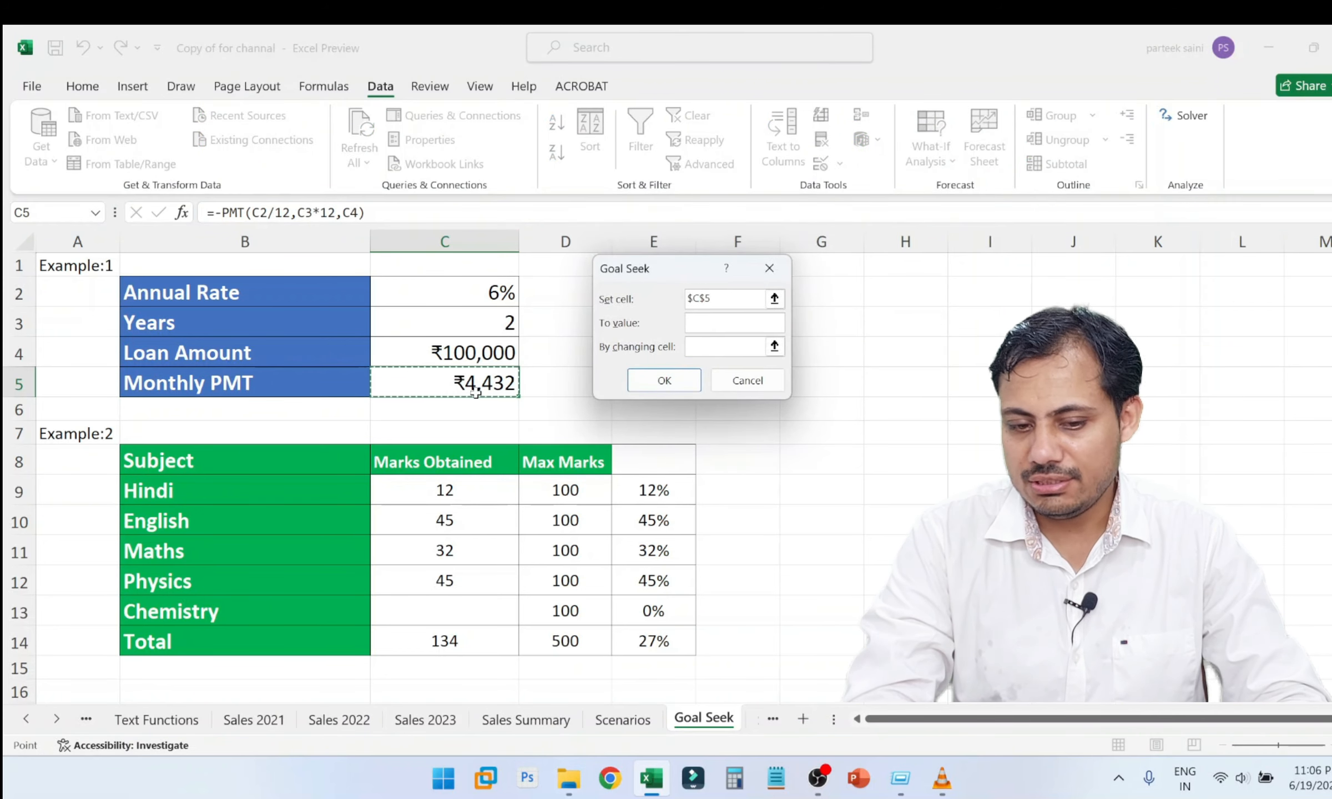
click(720, 331)
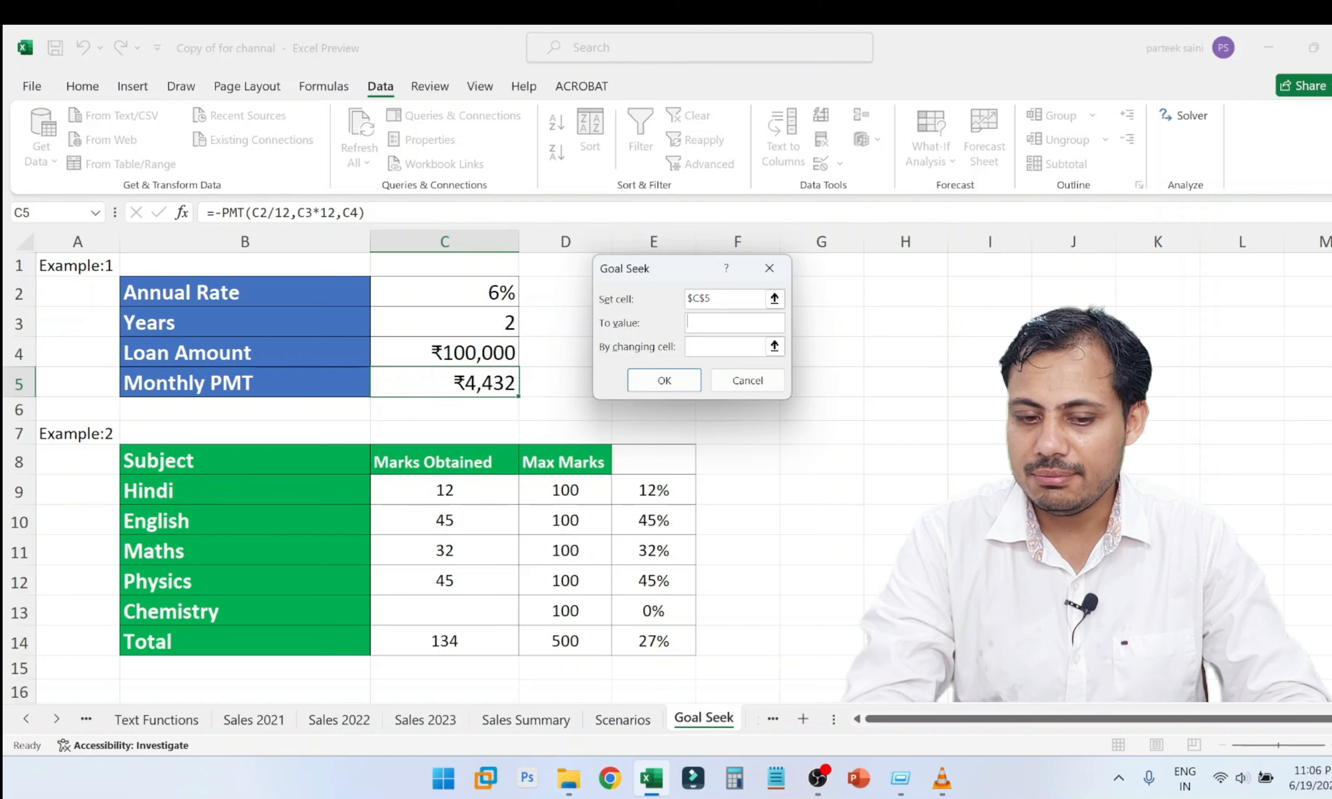
text(1000)
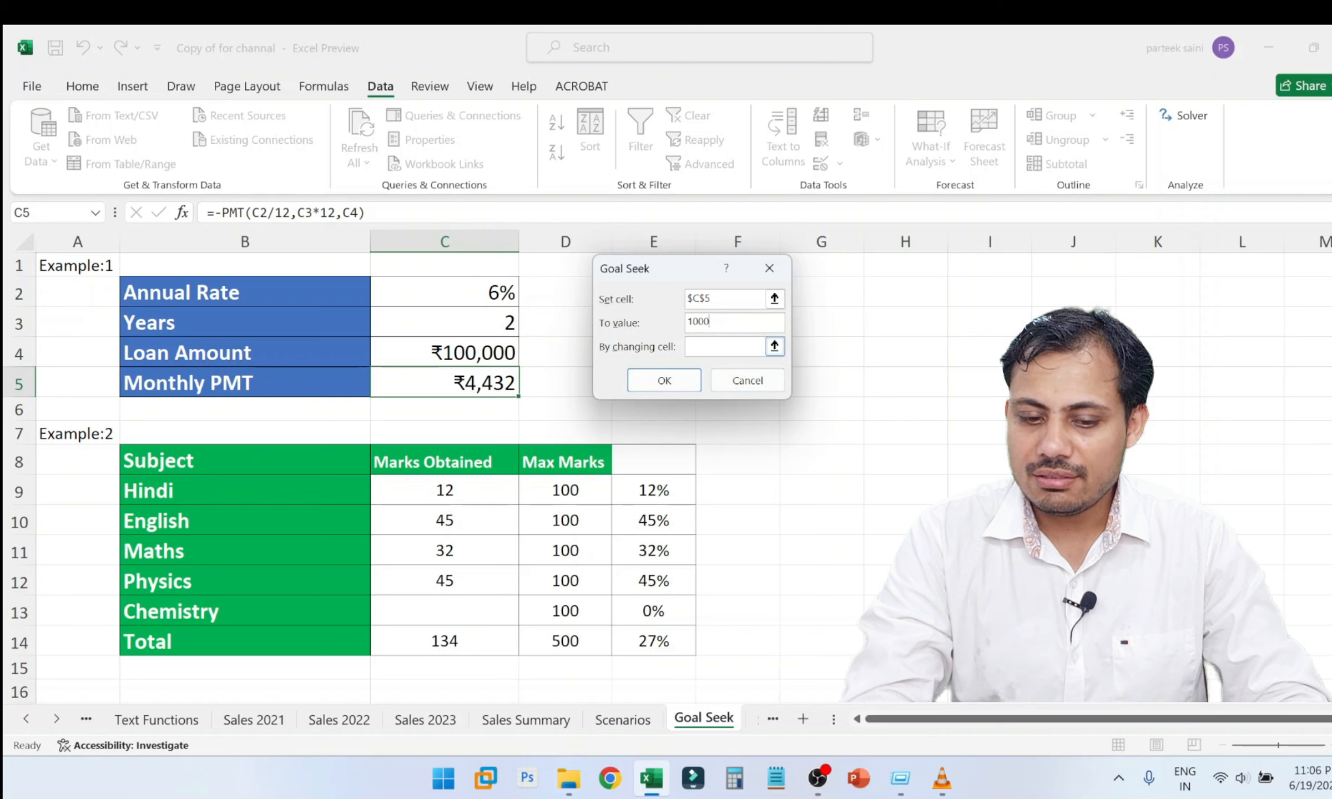
Solve the Goal Seek by changing the Loan Amount in C4, and undo the accepted result.
click(499, 355)
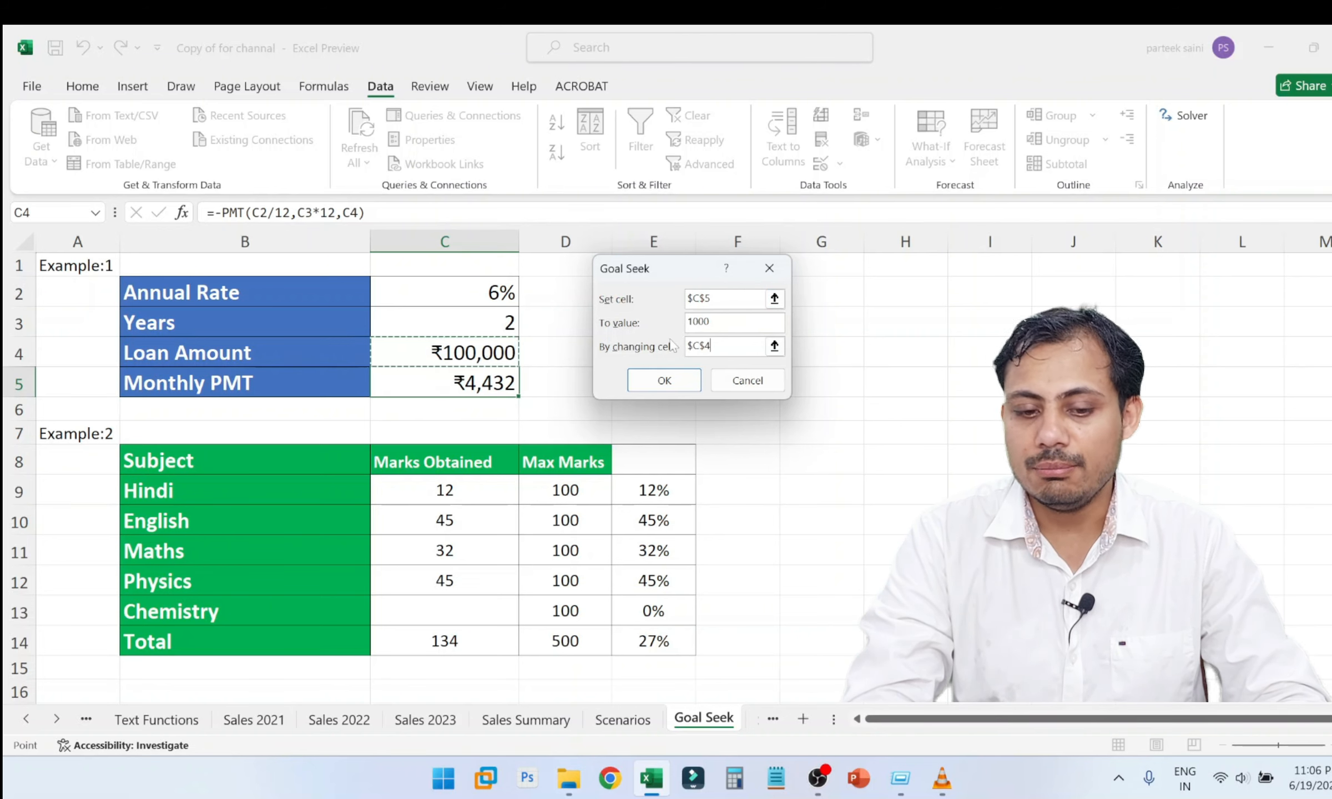
click(664, 380)
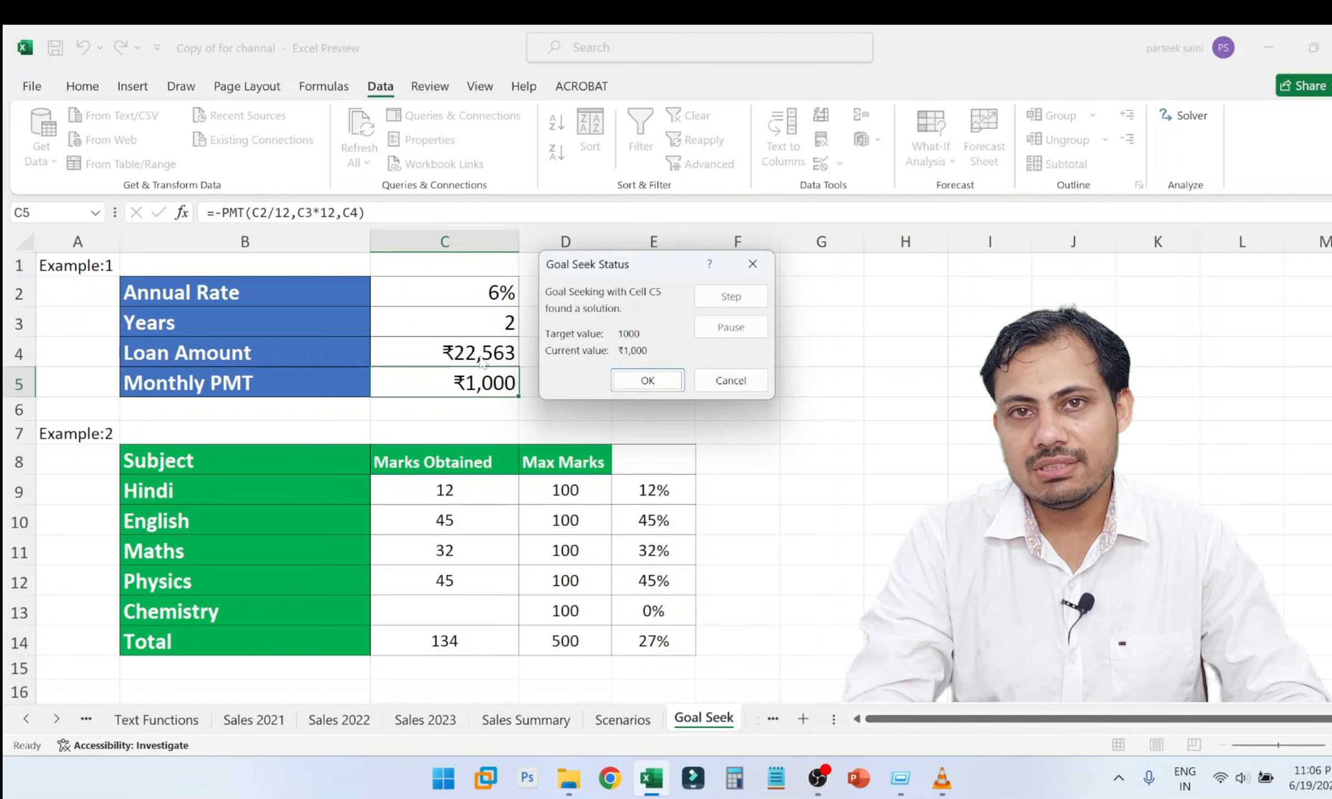
click(647, 379)
key(ctrl+z)
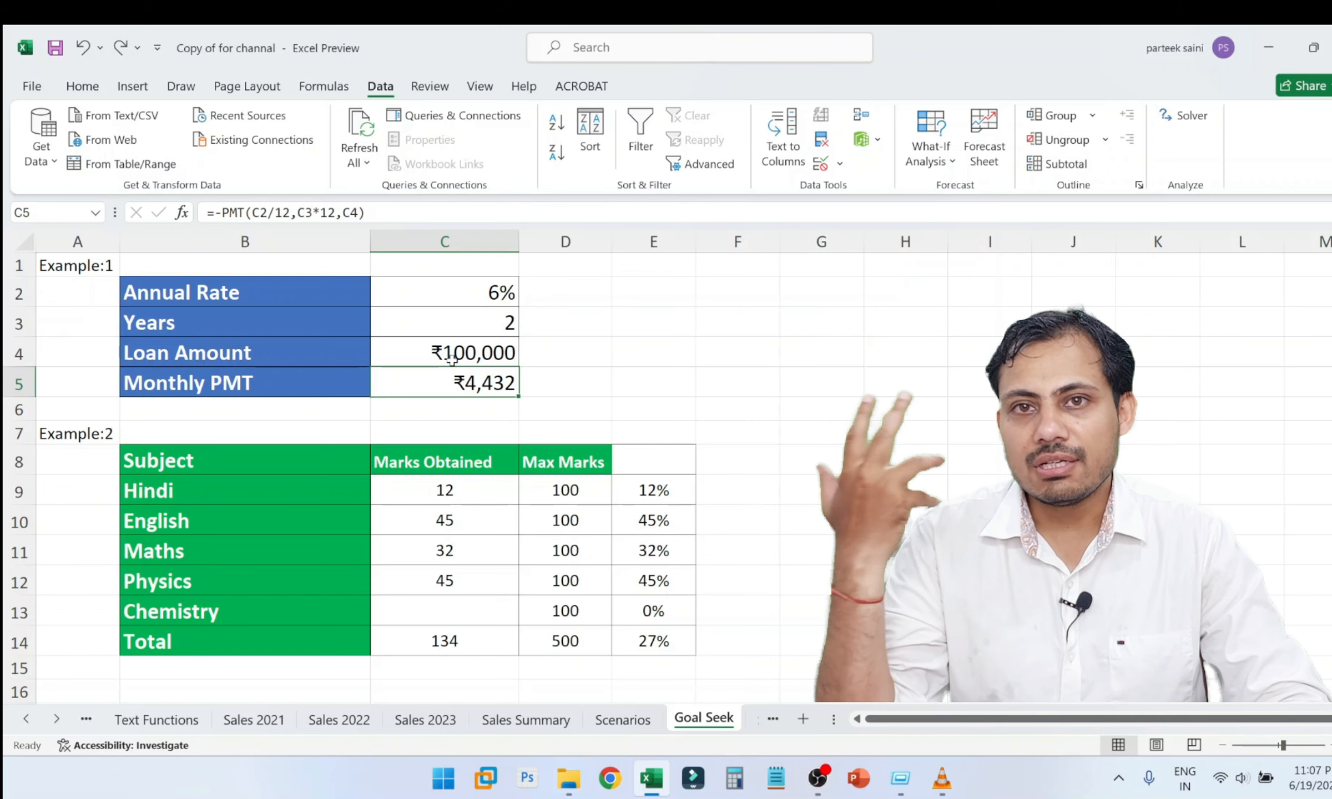
Run Goal Seek to bring the Monthly PMT in C5 to 1000 by changing the Years in C3, and accept the solution.
click(931, 153)
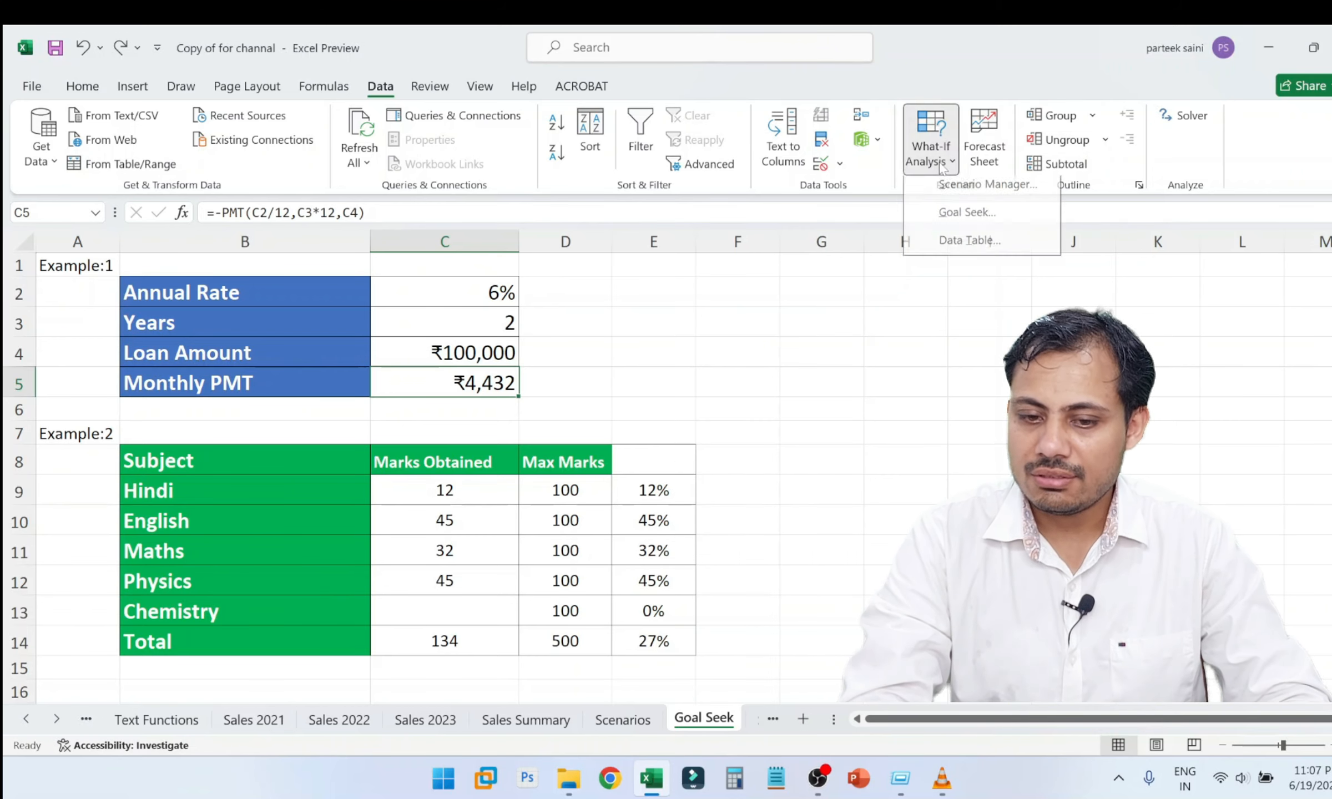
click(967, 220)
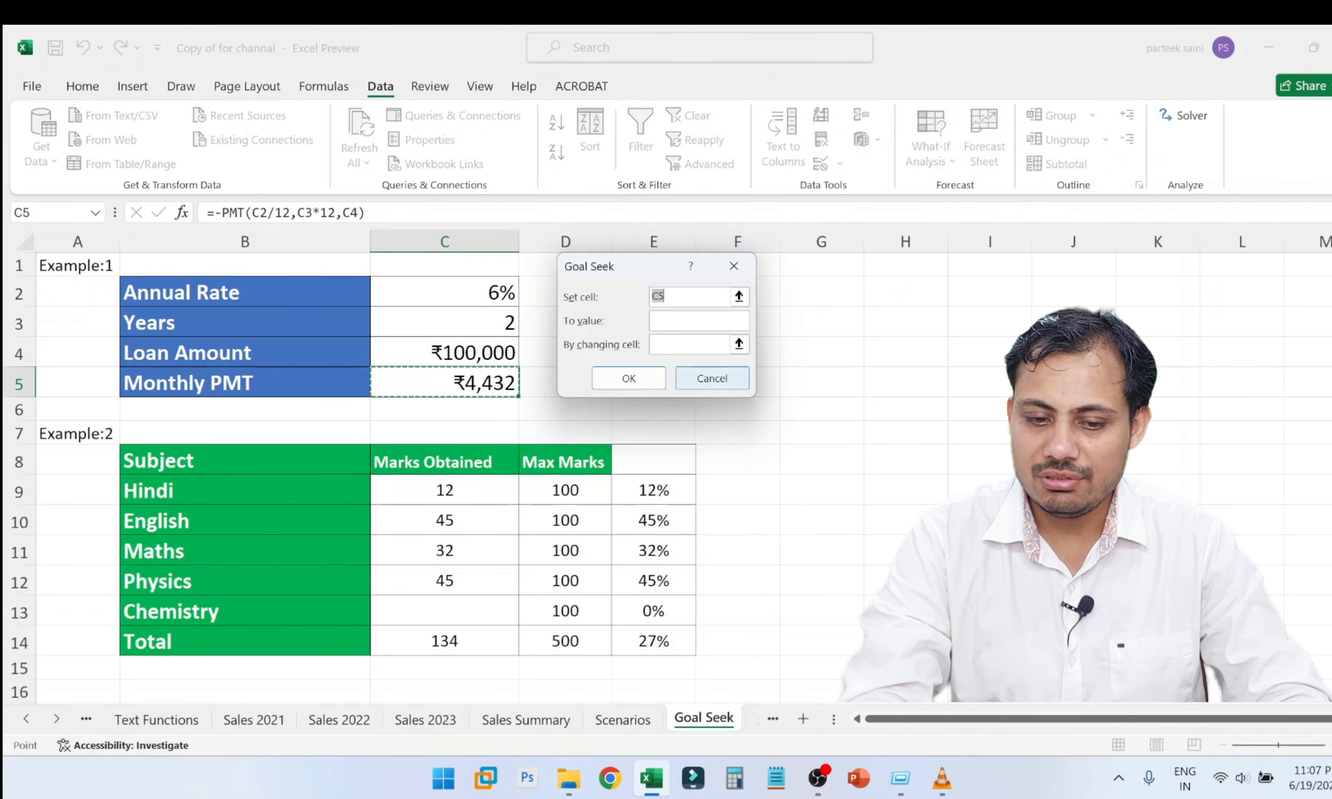
click(485, 380)
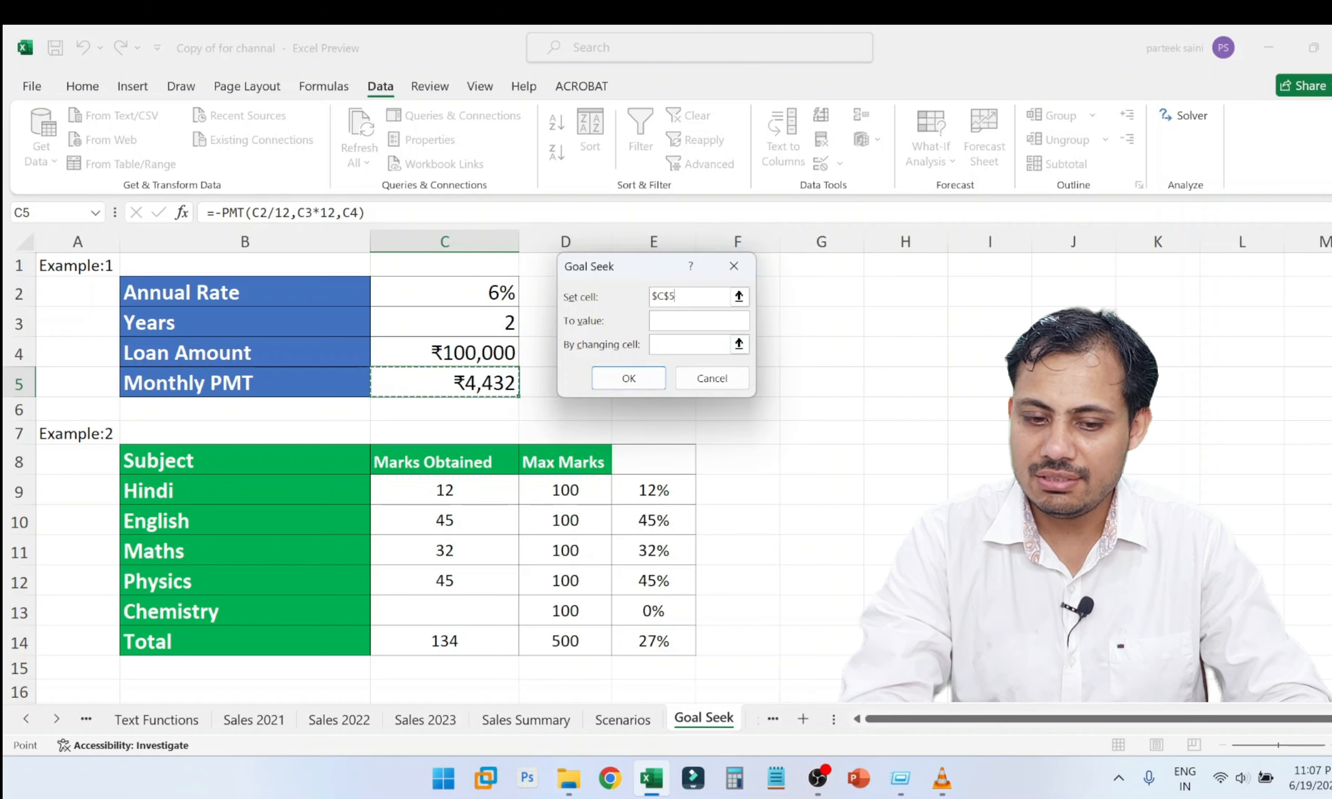
click(683, 321)
text(1000)
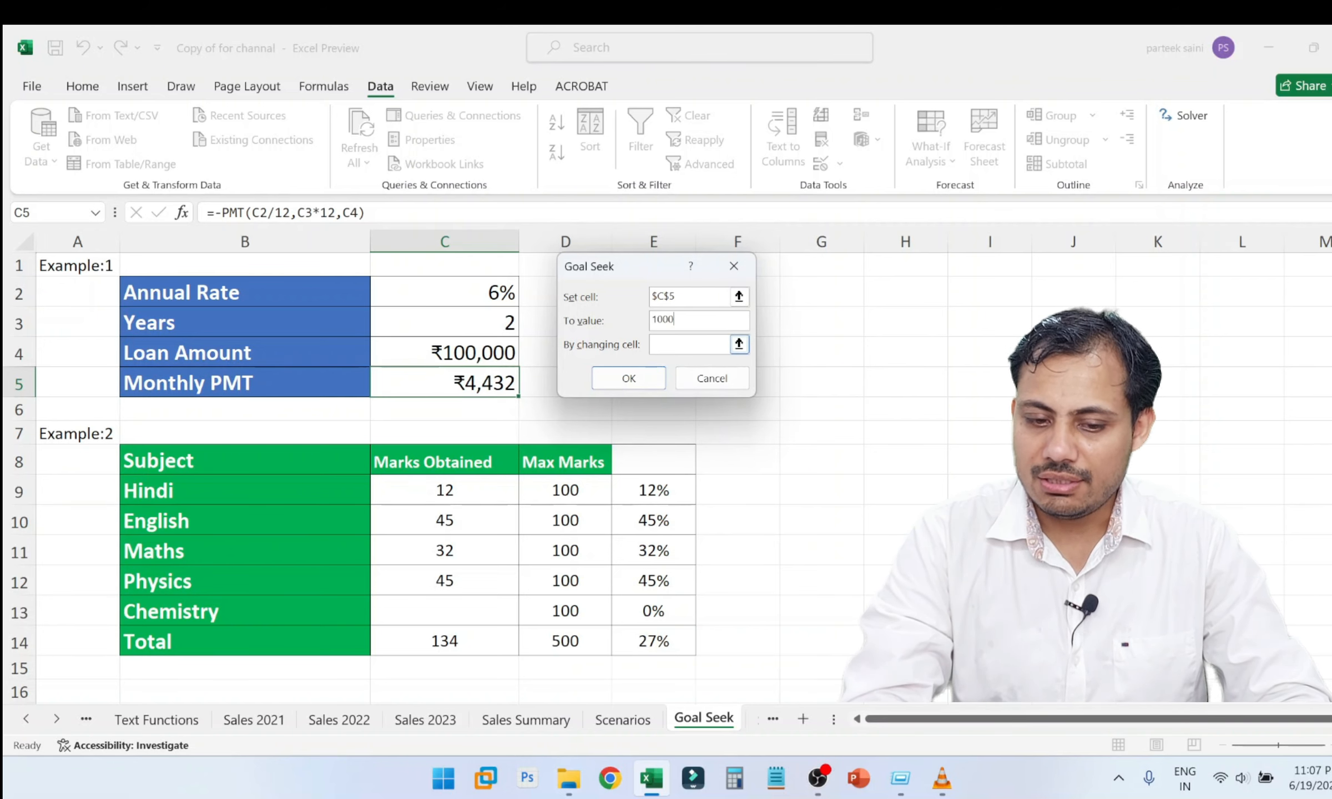
click(509, 320)
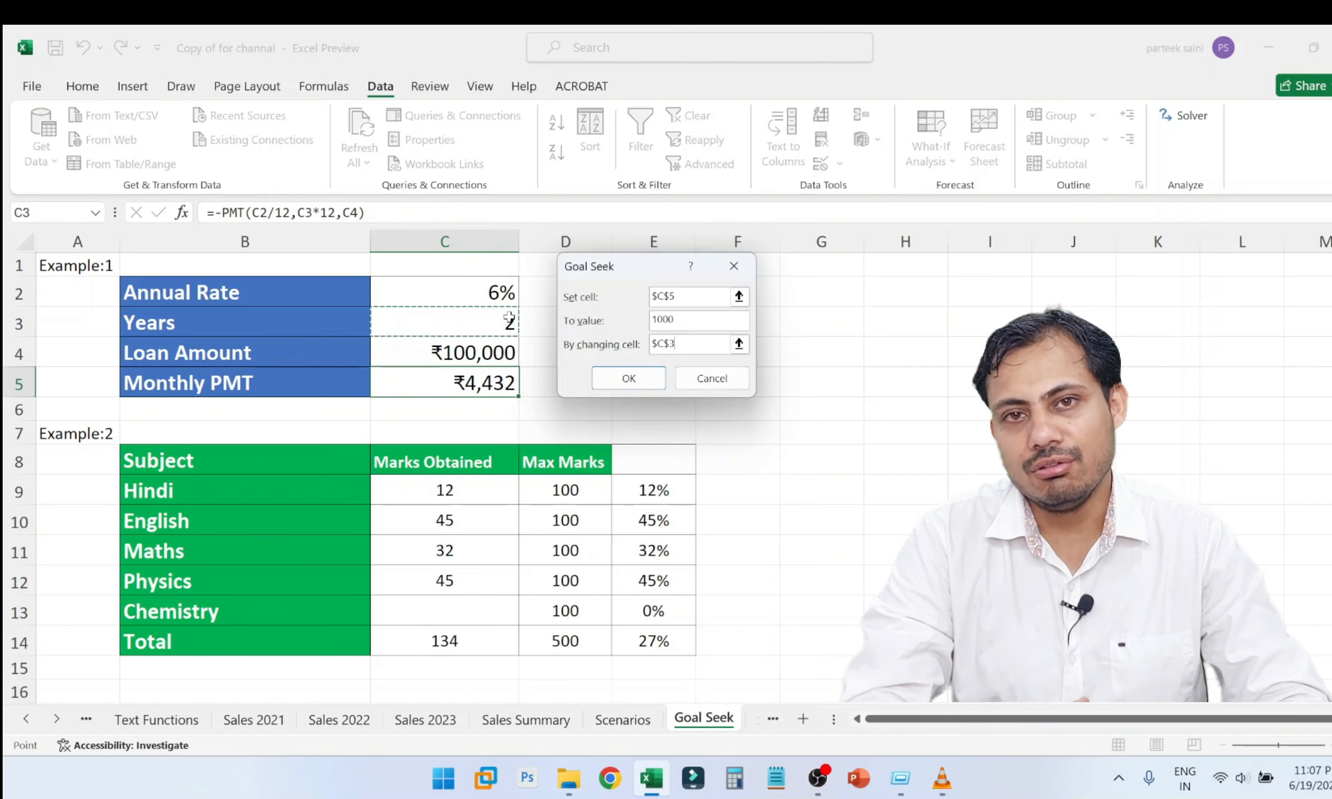
click(603, 383)
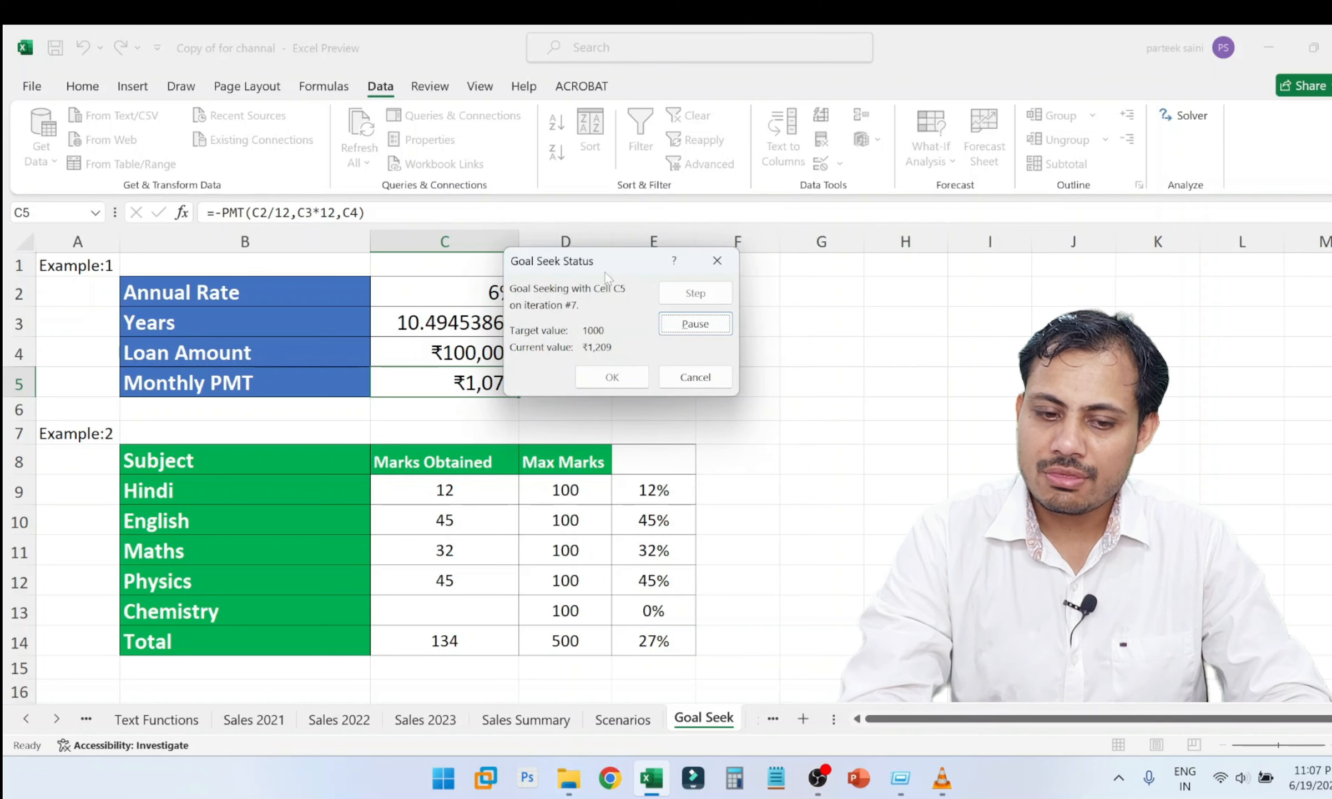
drag(605, 272, 665, 280)
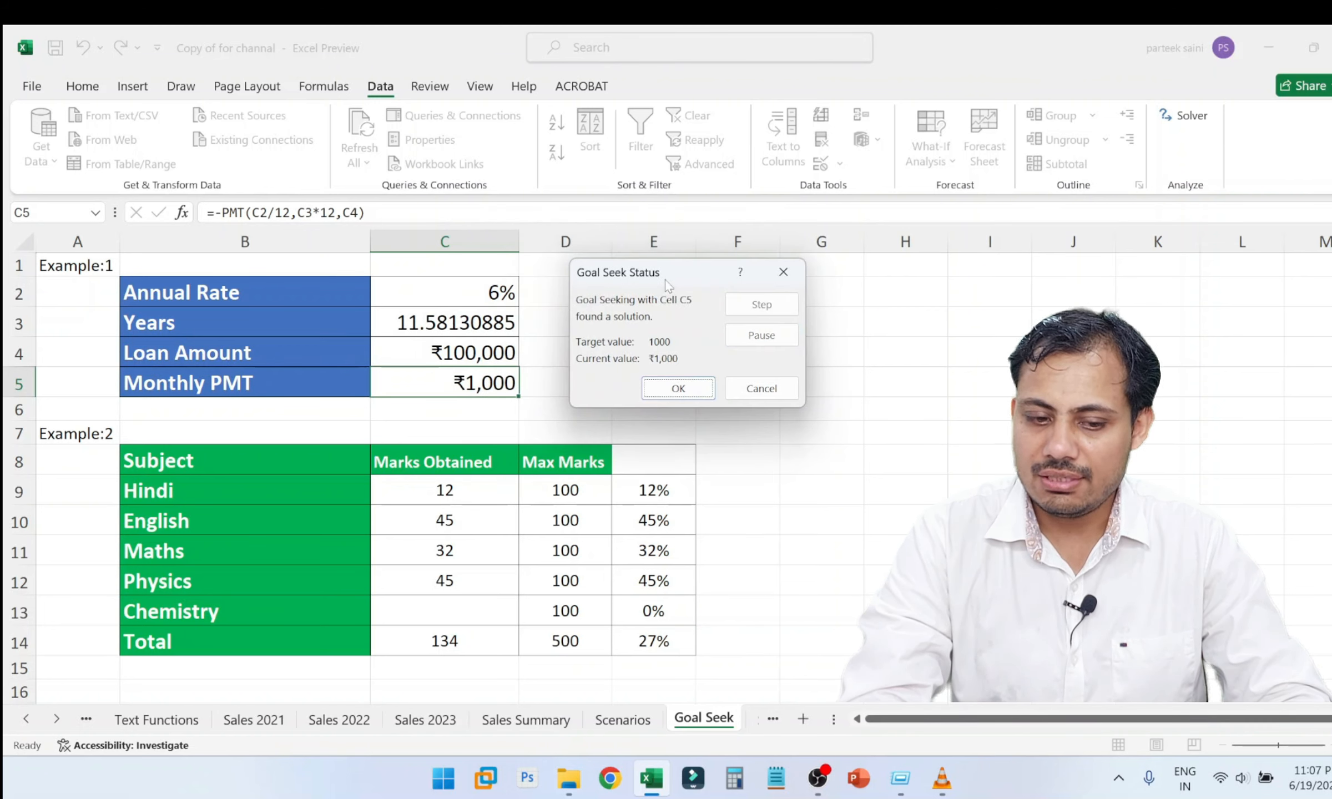
click(678, 389)
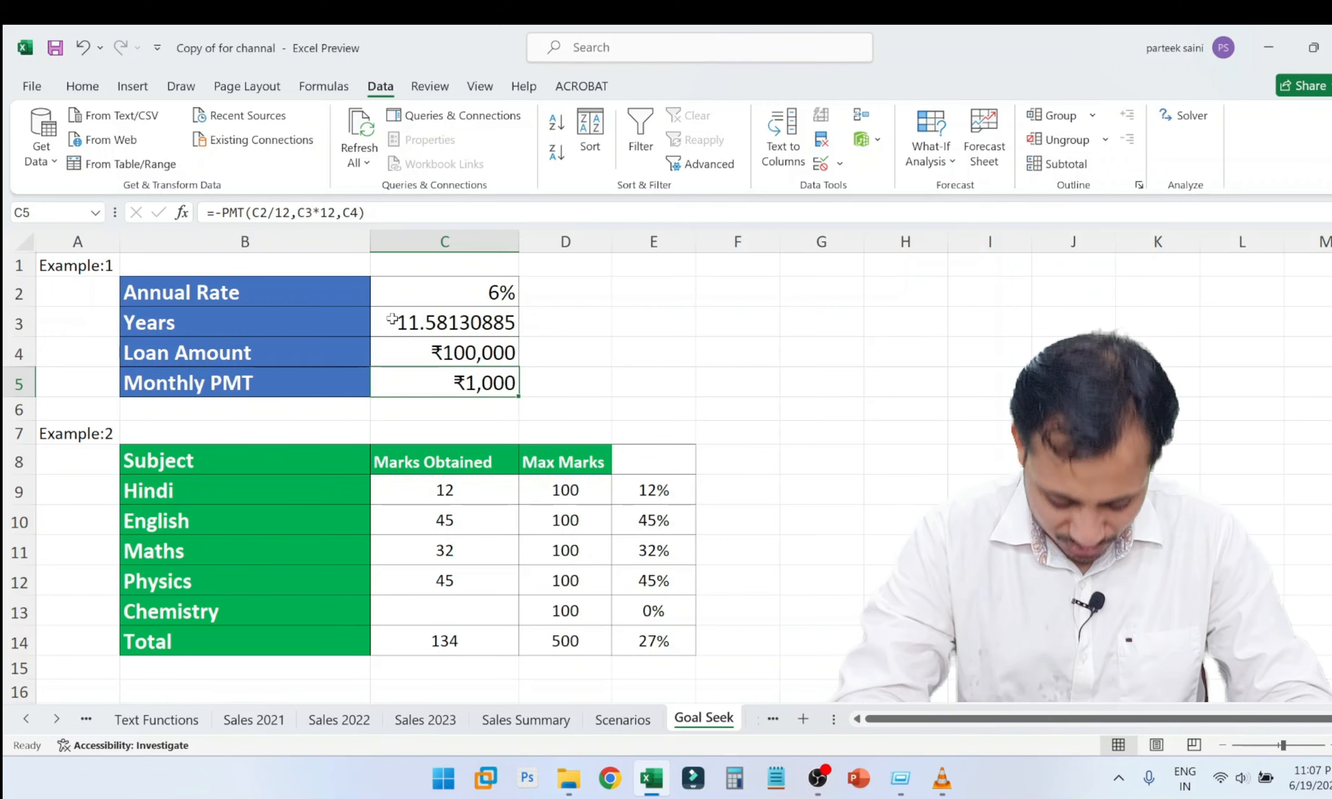
Bring the Example:2 marks table into view and look over its subject rows.
click(598, 395)
scroll(600, 396, down, 1)
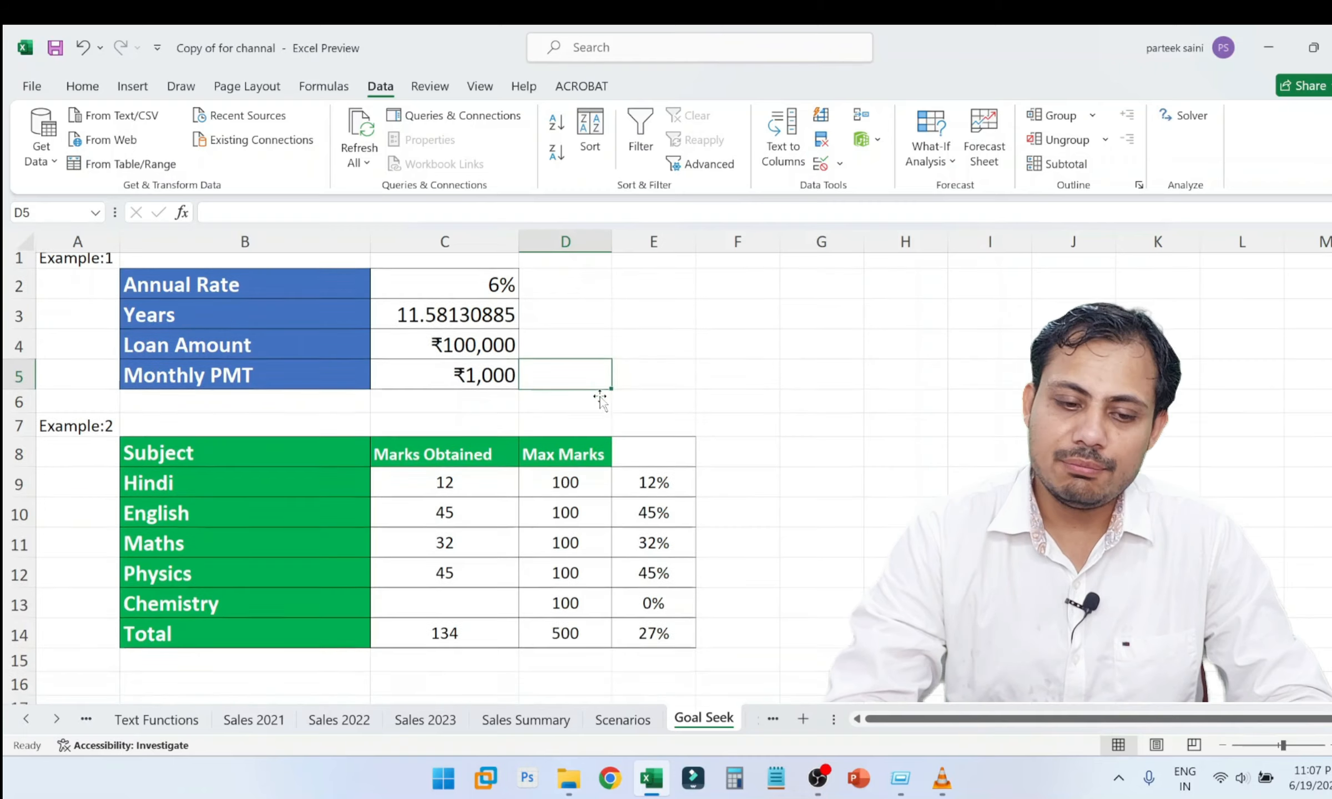
scroll(599, 396, down, 1)
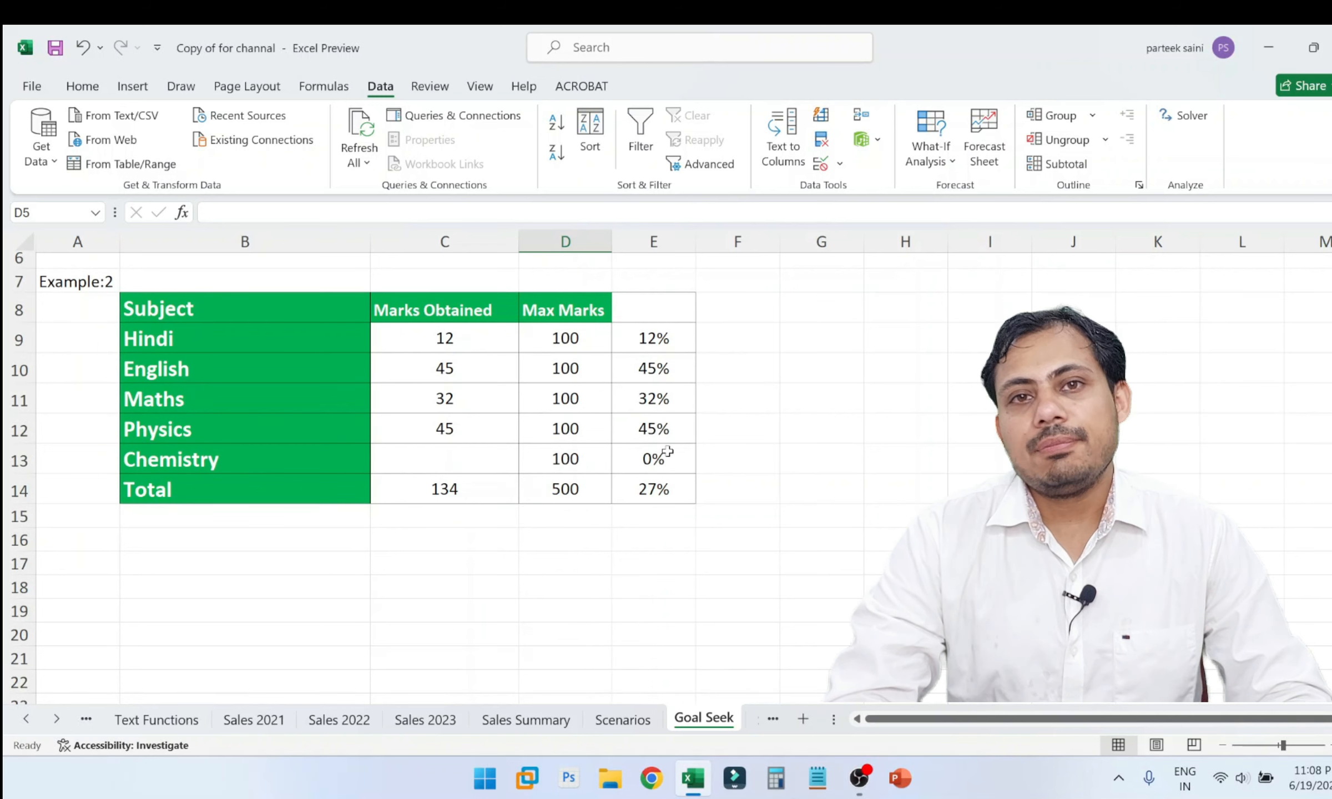
click(417, 392)
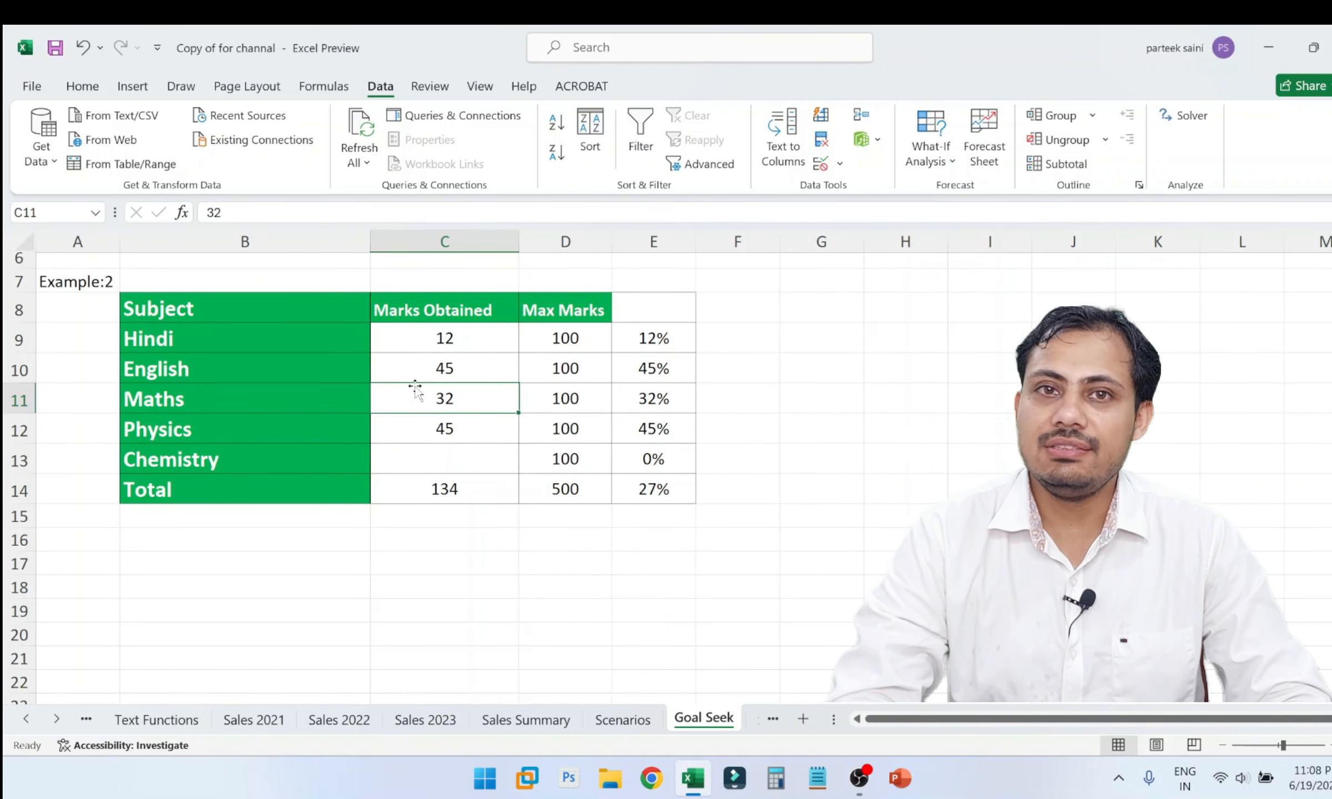
click(265, 379)
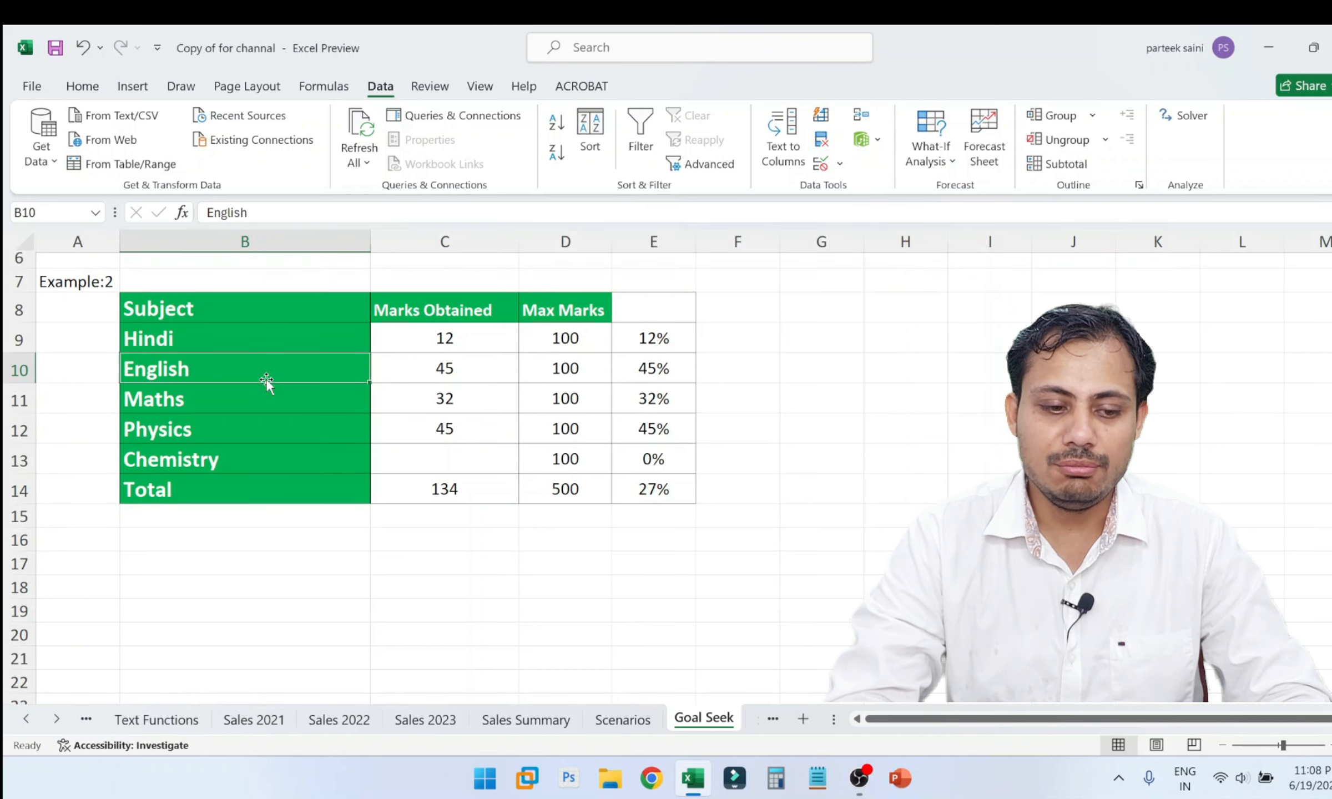
click(253, 429)
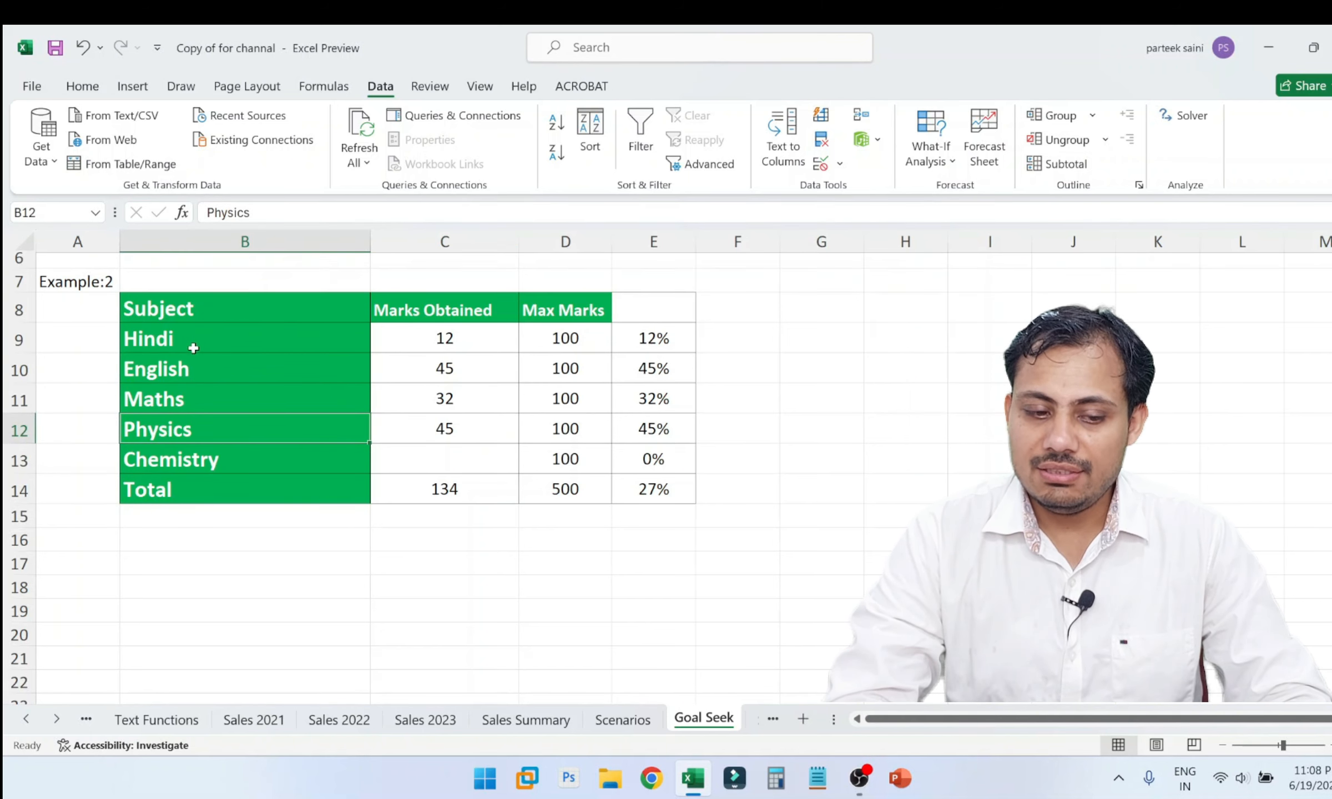
Fill the Total label cell B14 with a light green theme colour.
click(171, 497)
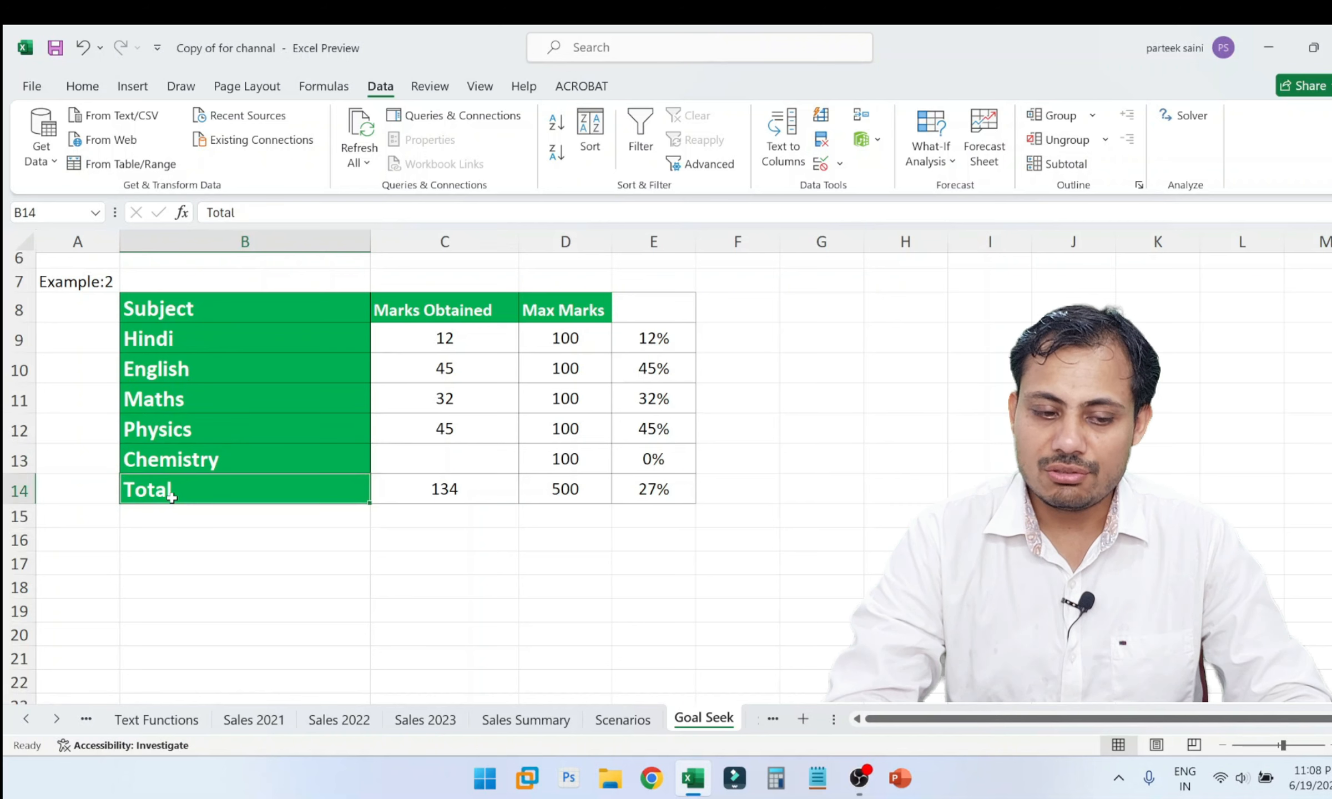
click(80, 89)
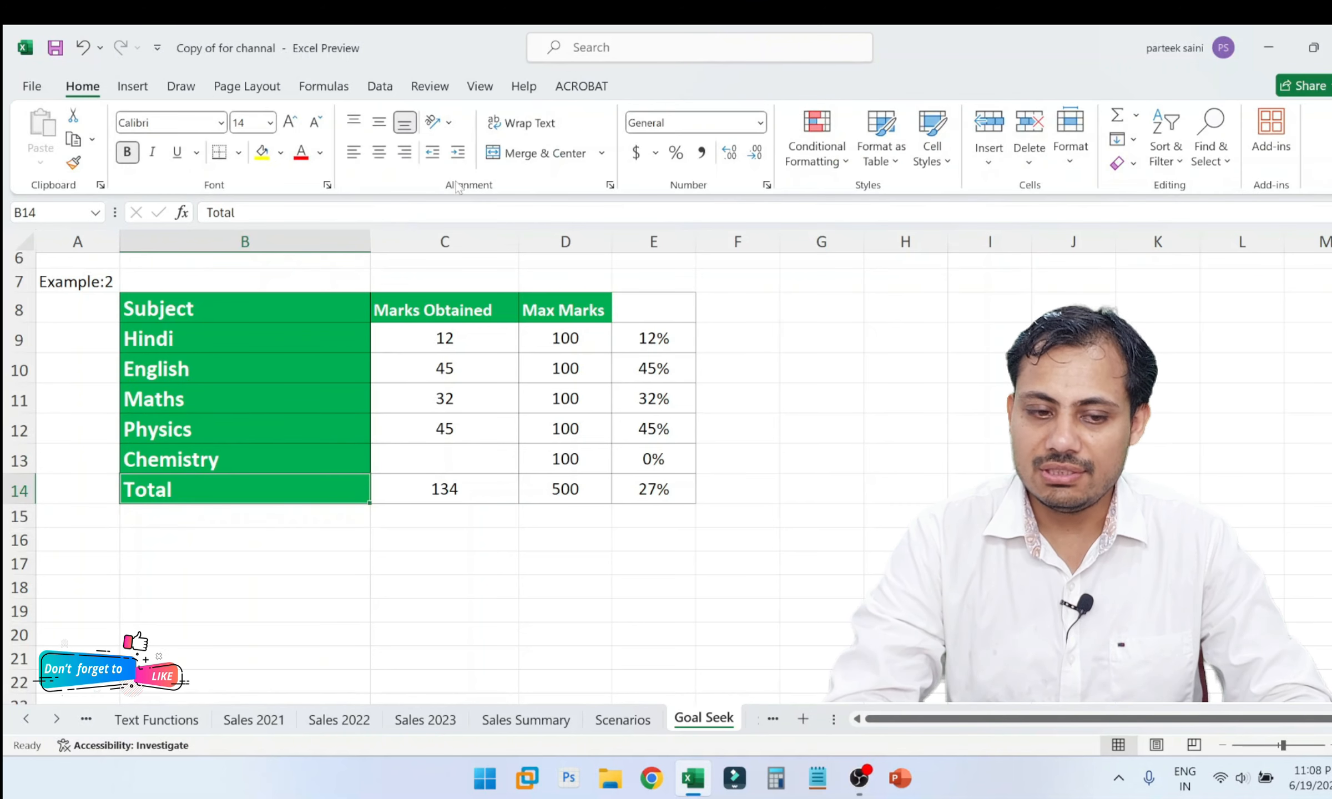
click(281, 152)
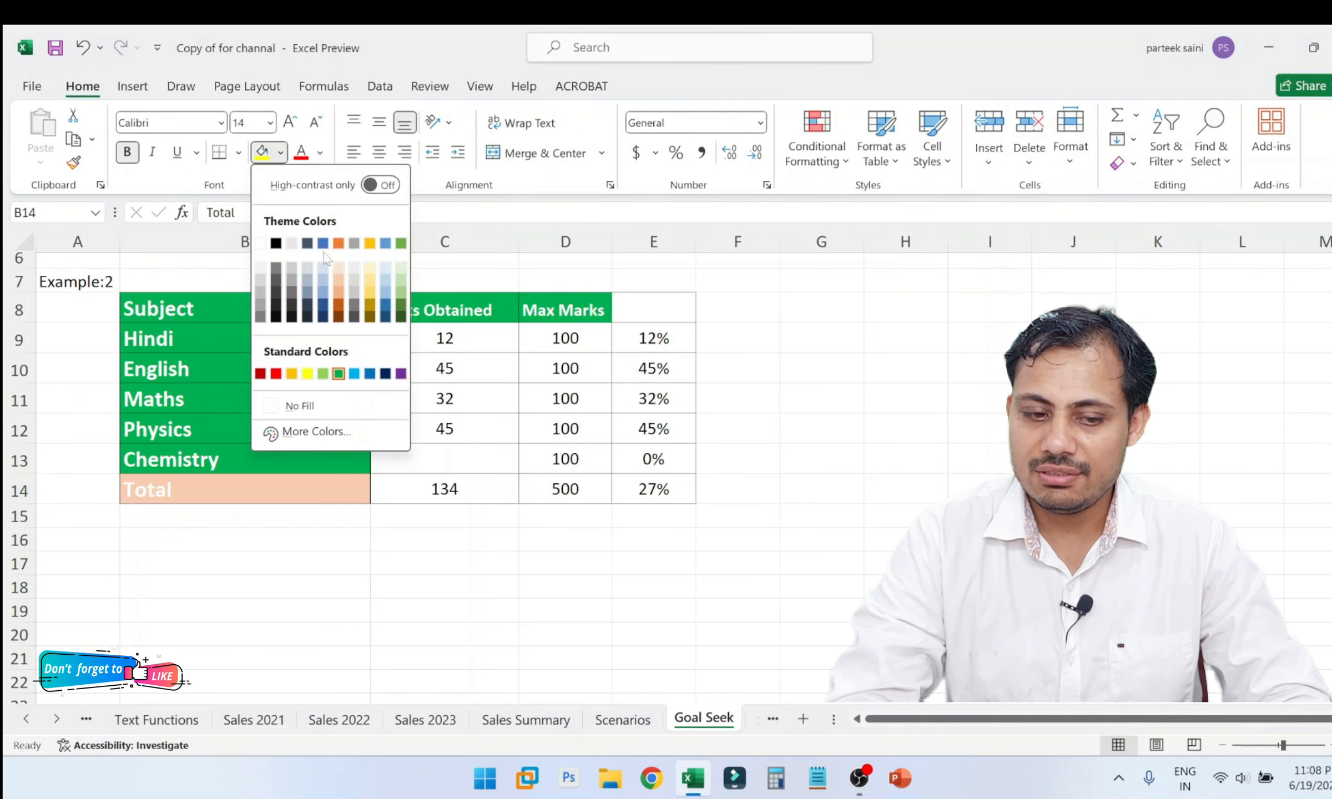
click(386, 308)
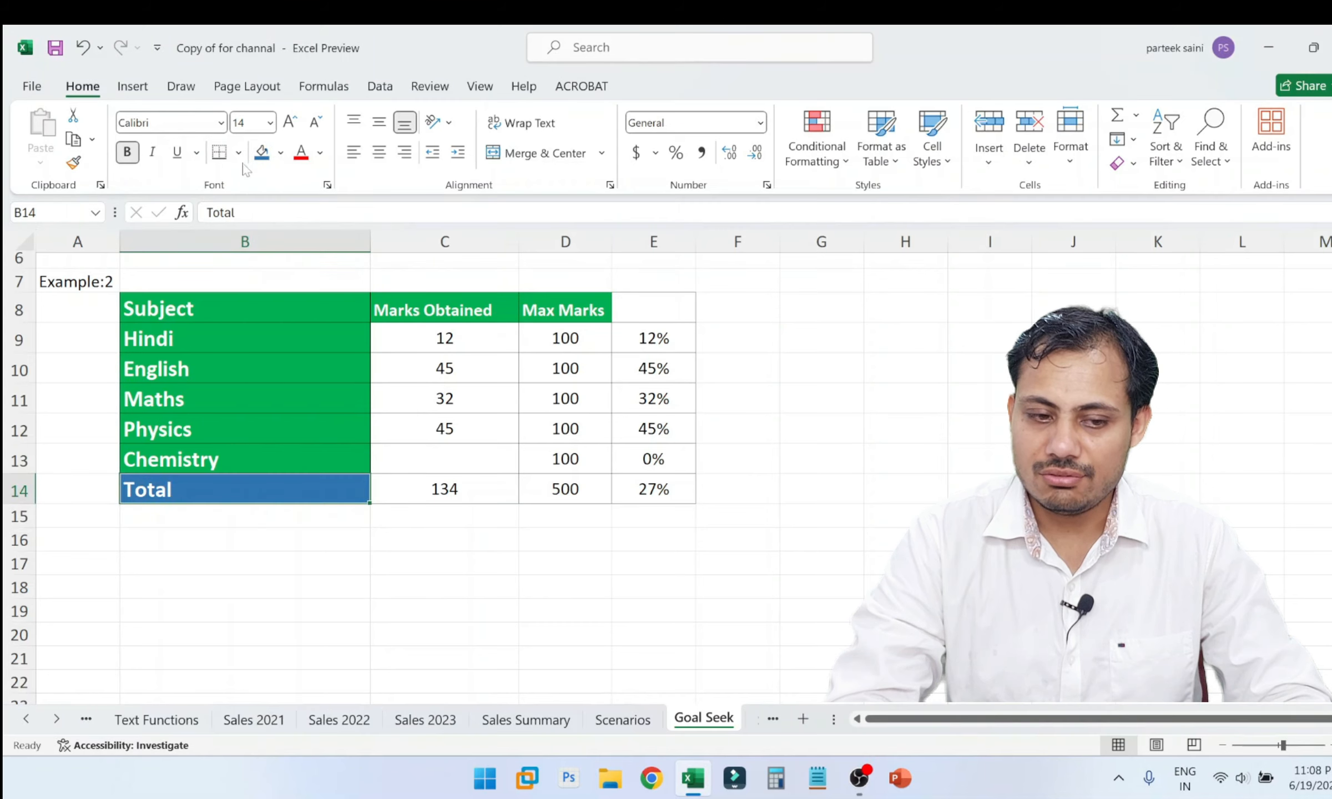
click(280, 152)
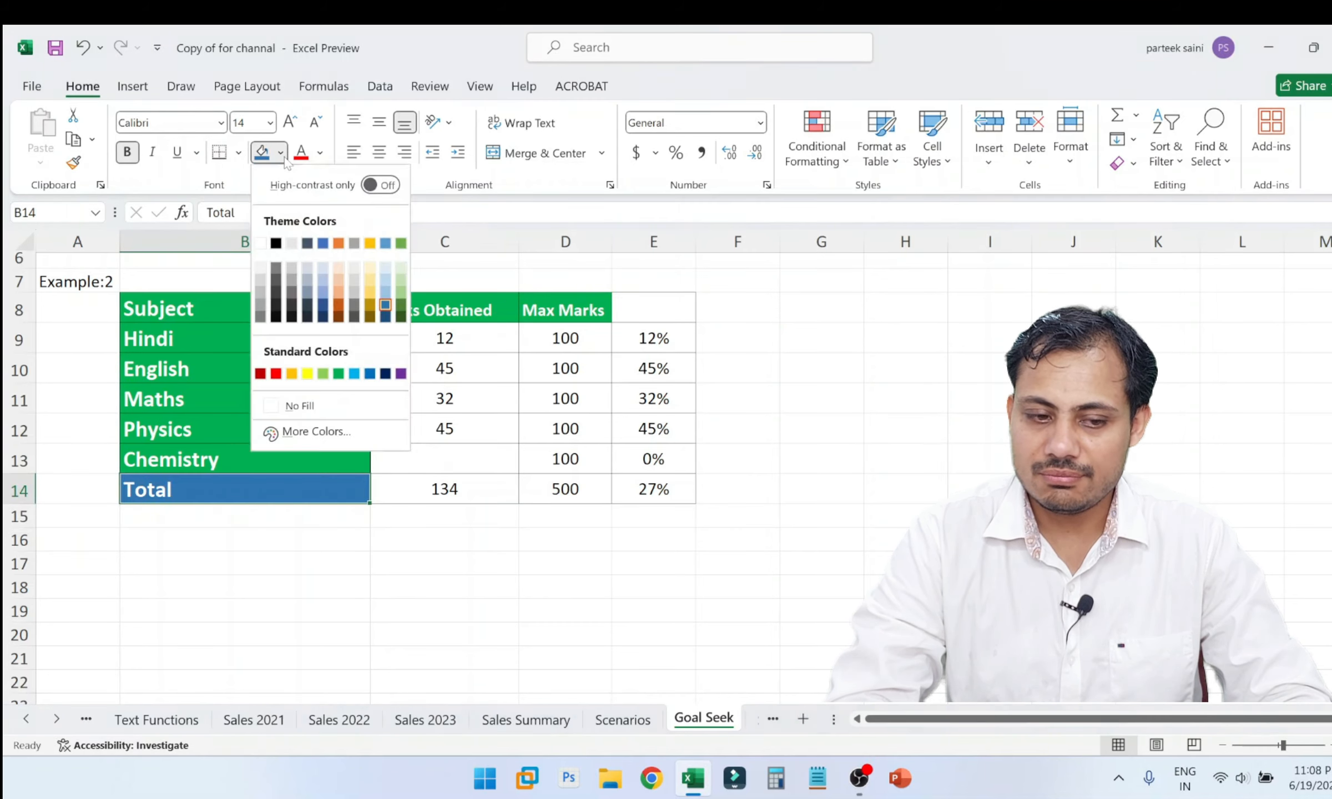
click(400, 285)
click(417, 516)
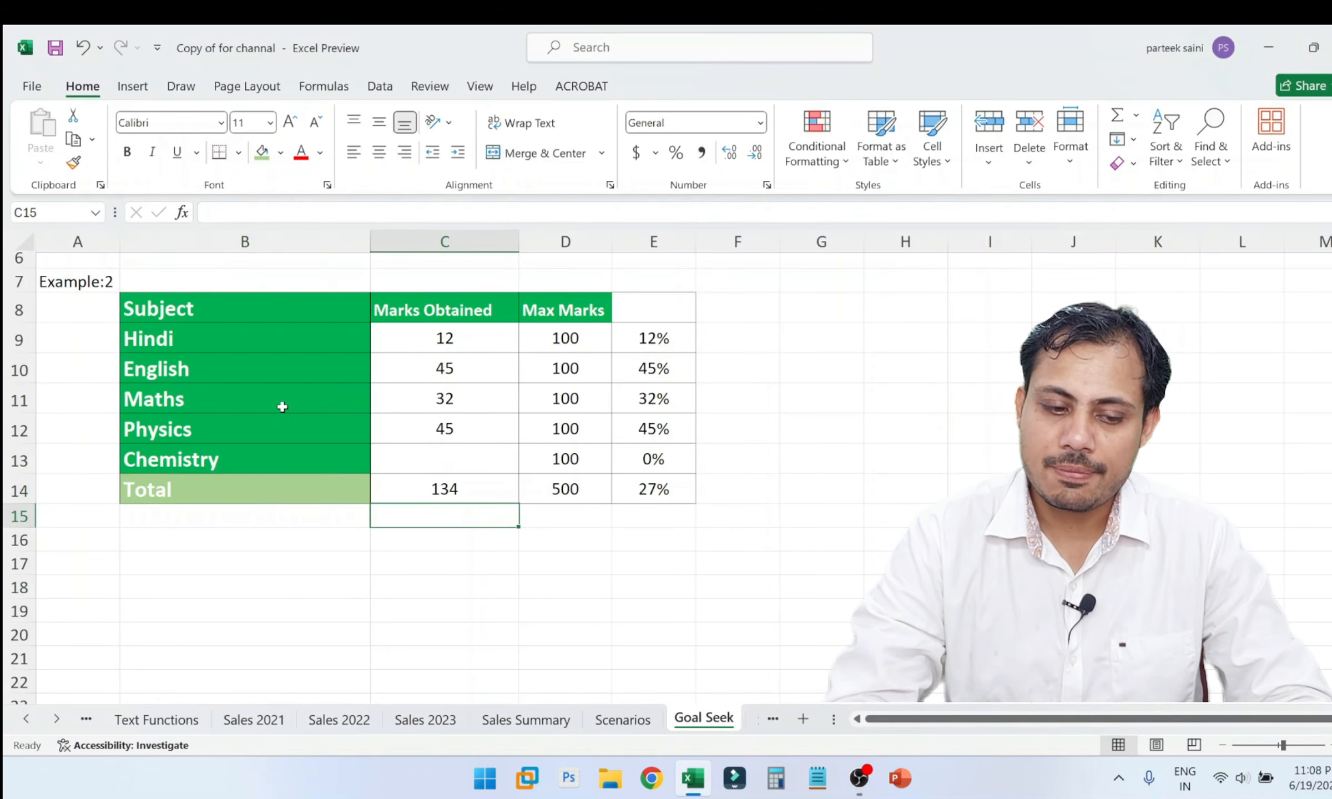
Apply the same light green fill to the Subject, Marks Obtained and Max Marks headers in B8:D8.
click(283, 406)
click(220, 308)
click(257, 154)
click(270, 358)
drag(553, 310, 468, 299)
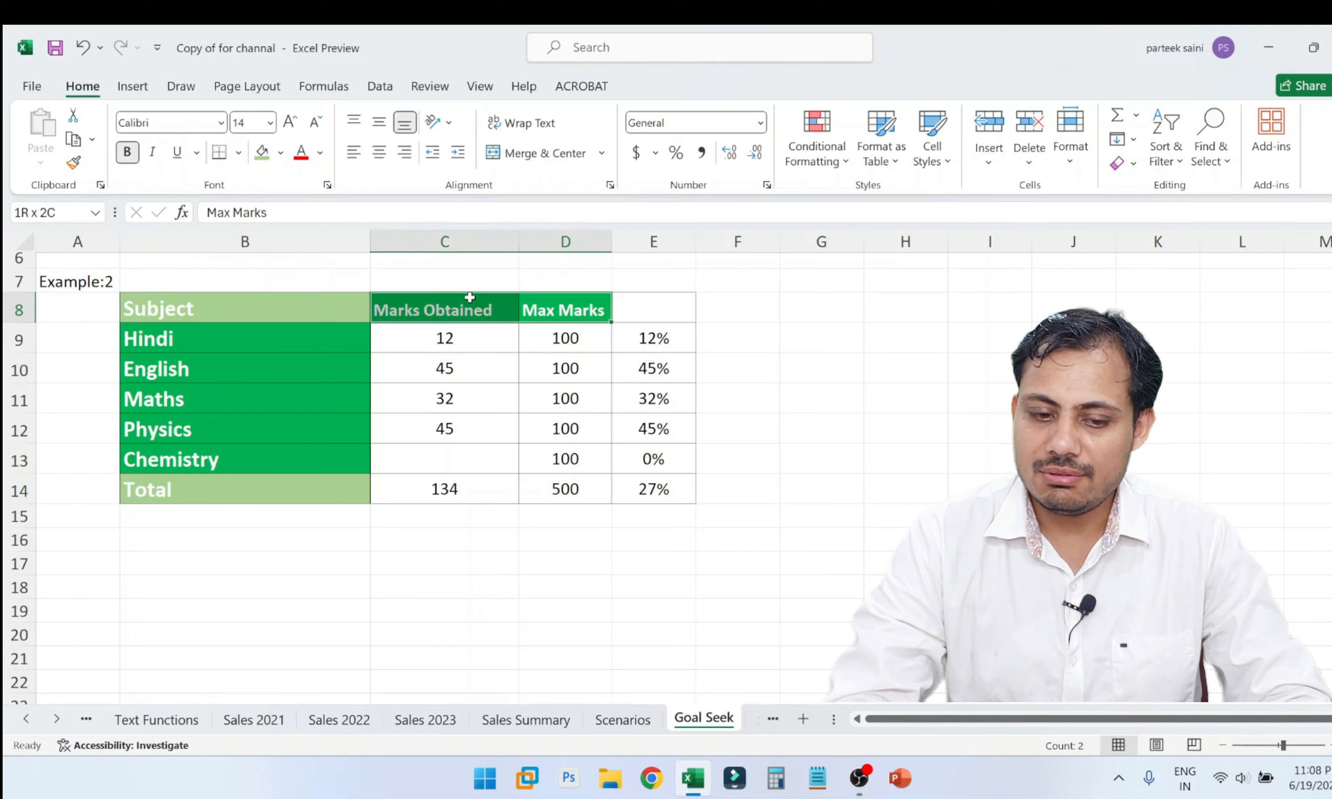
click(261, 152)
click(373, 600)
click(208, 605)
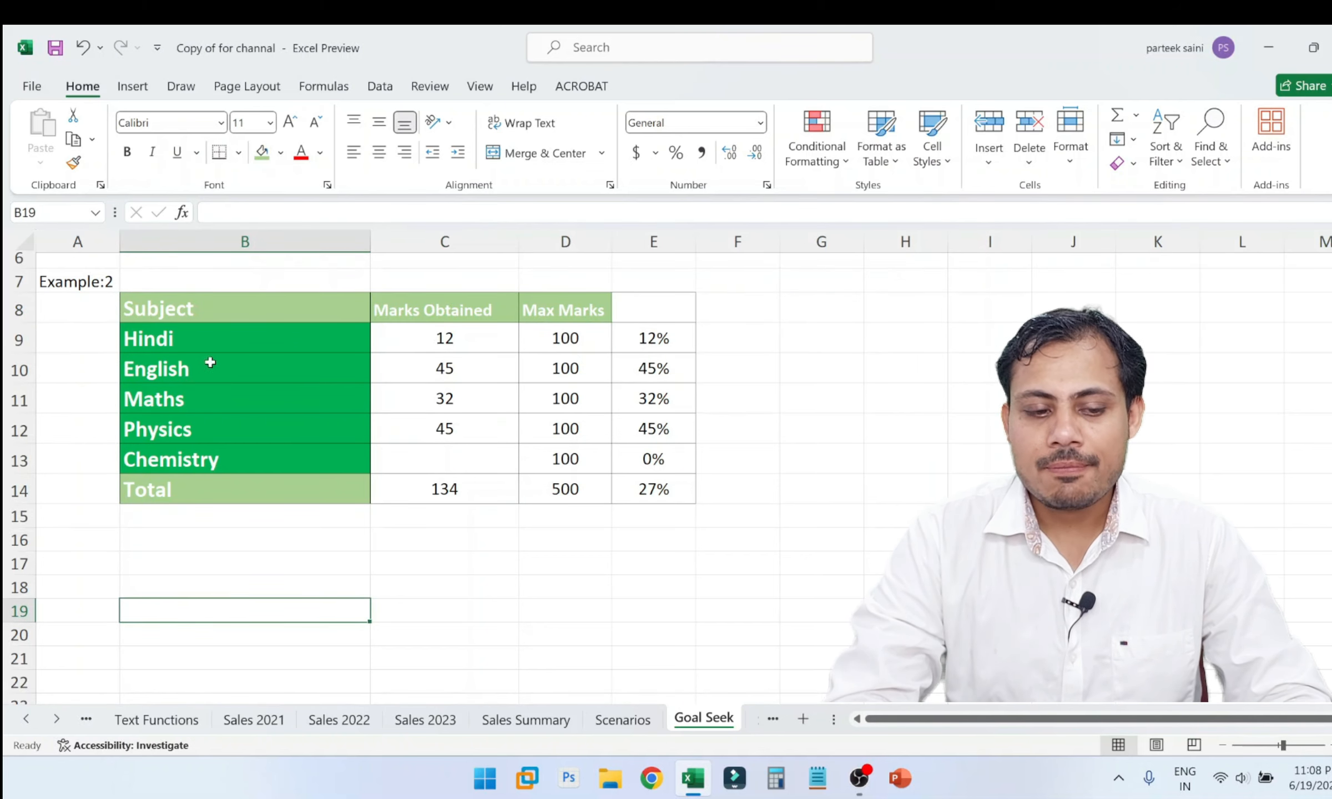
Highlight the list of subjects from Hindi to Chemistry in B9:B13.
click(174, 330)
key(shift+Right)
key(shift+Right)
key(shift+Right)
click(173, 331)
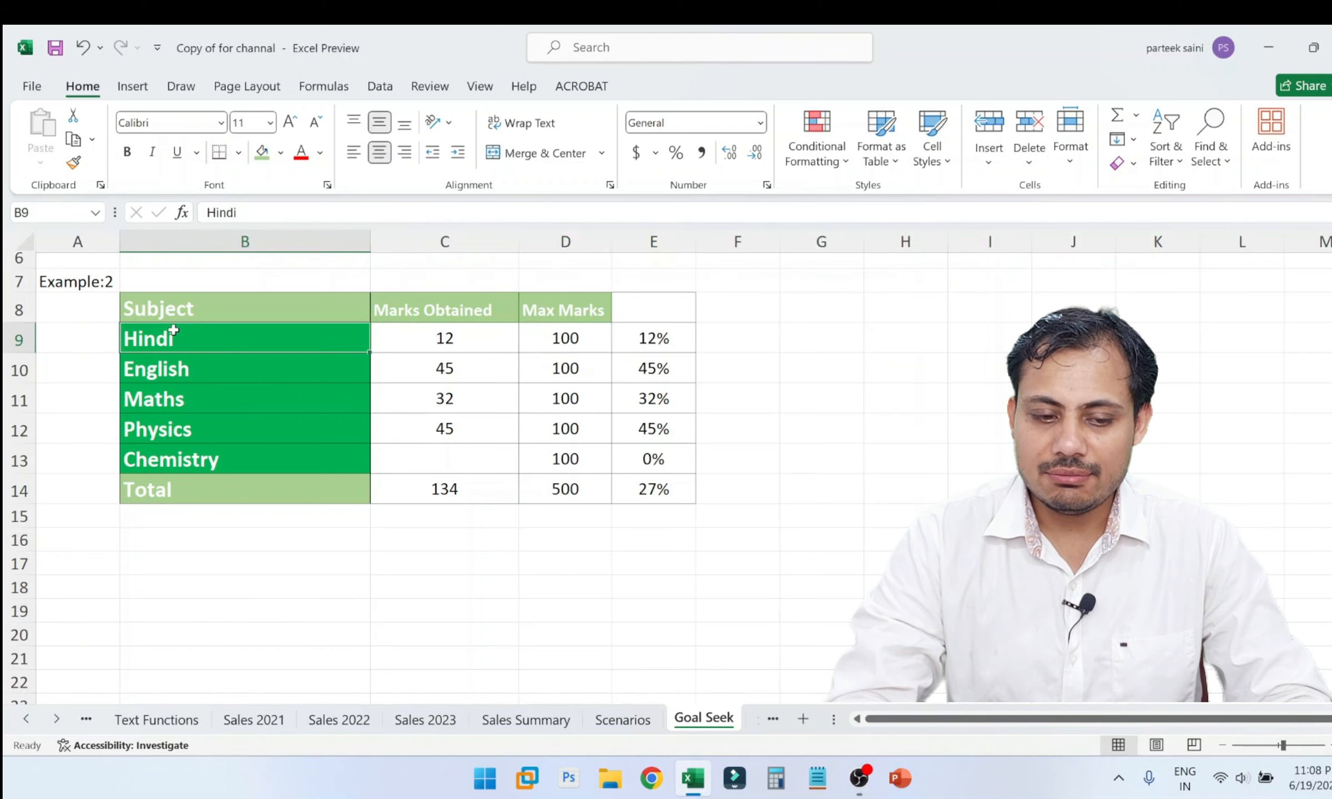
key(Left)
key(Down)
click(174, 331)
key(shift+Down)
key(shift+Down)
key(shift+Down)
key(shift+Down)
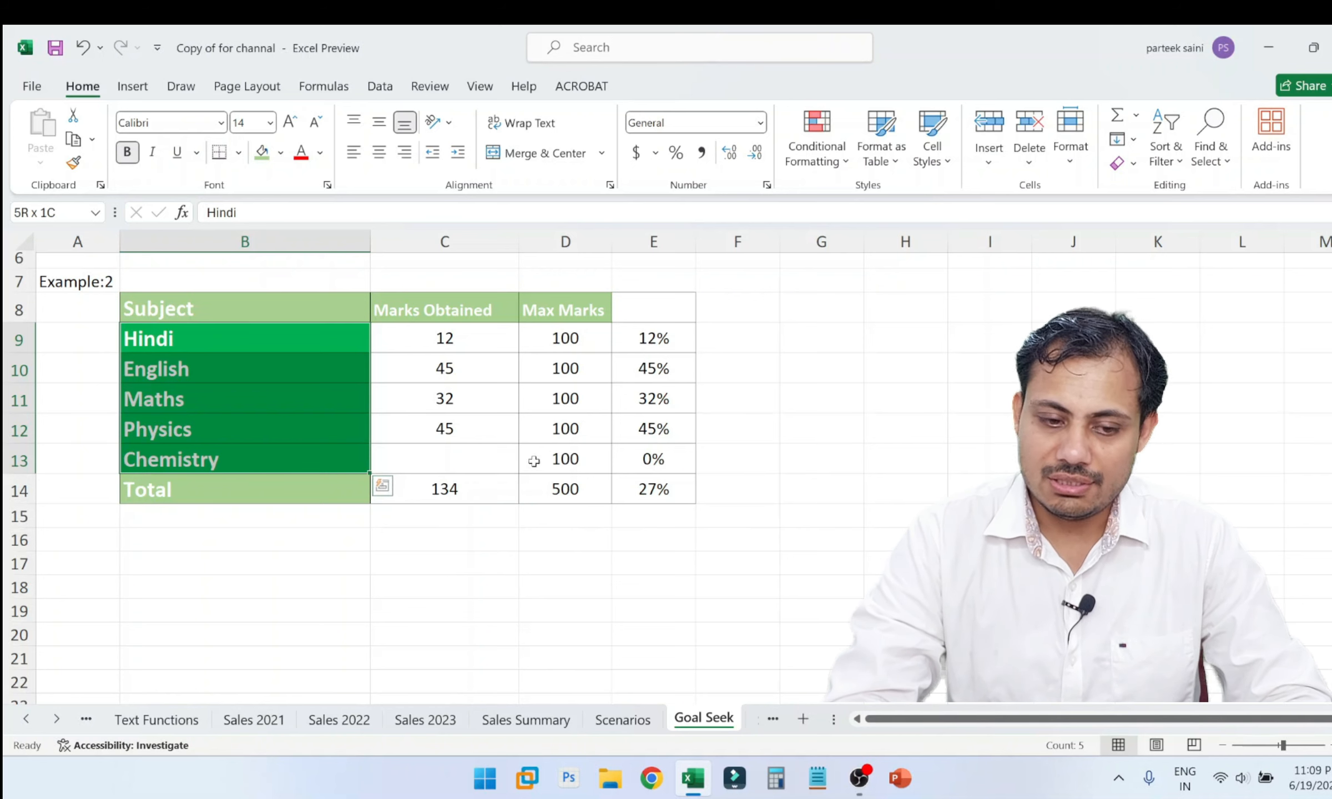
Examine the obtained and maximum marks for the subjects, finishing at the empty Chemistry mark in C13.
click(484, 433)
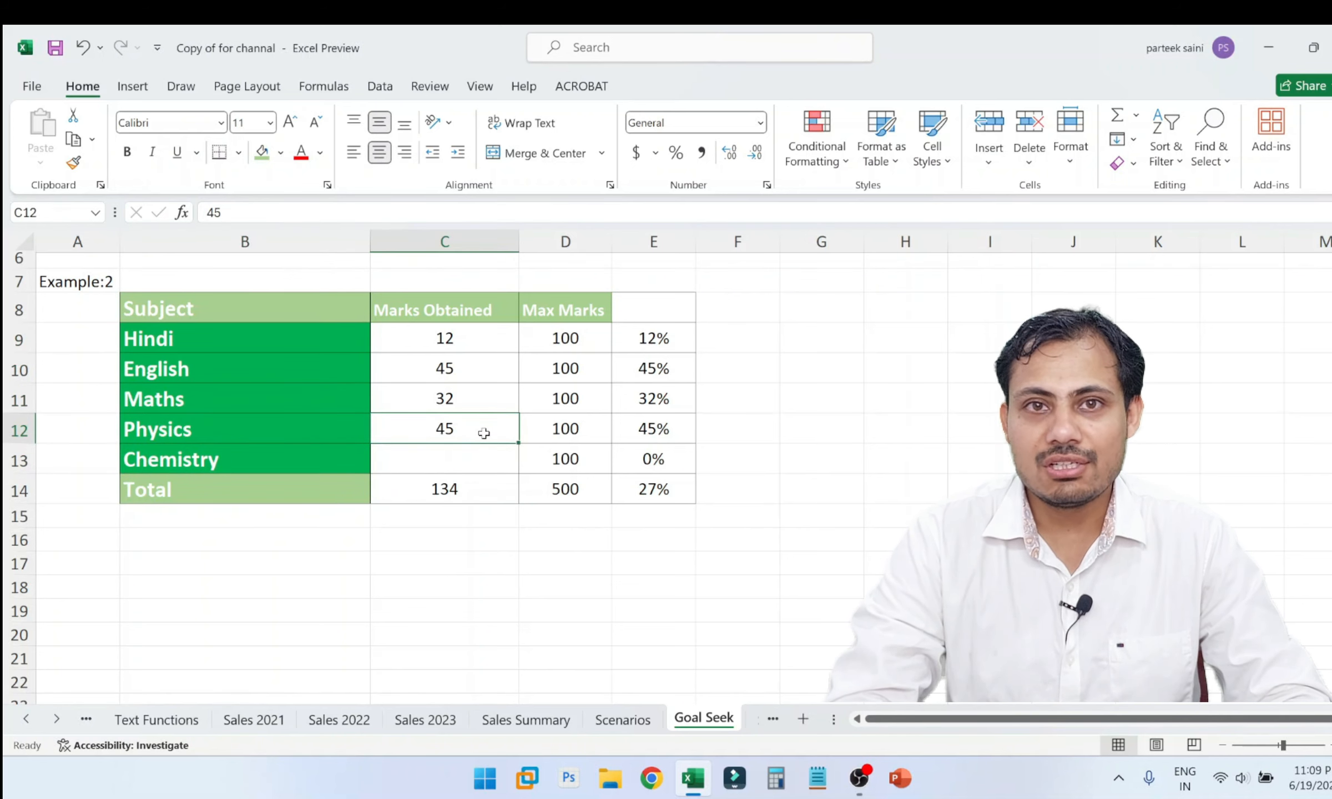
click(322, 347)
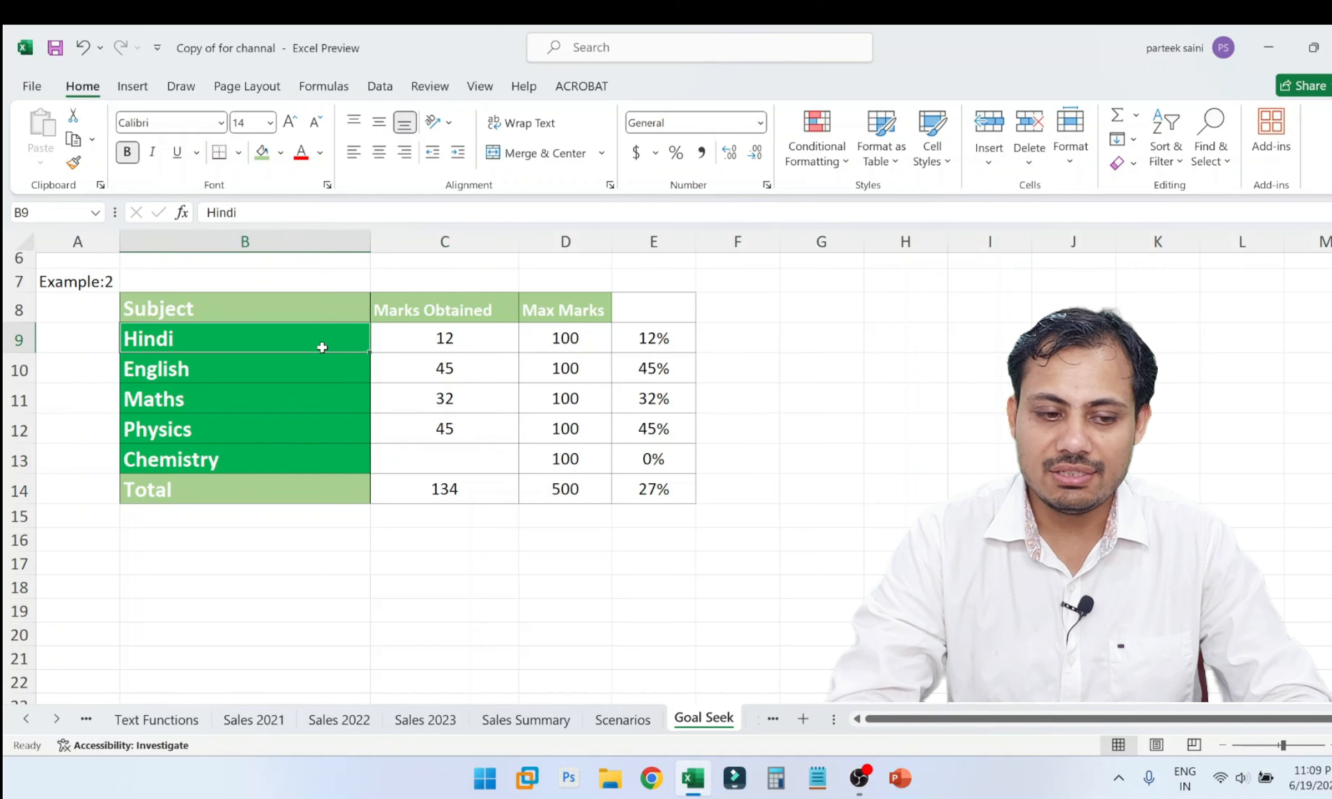
click(576, 340)
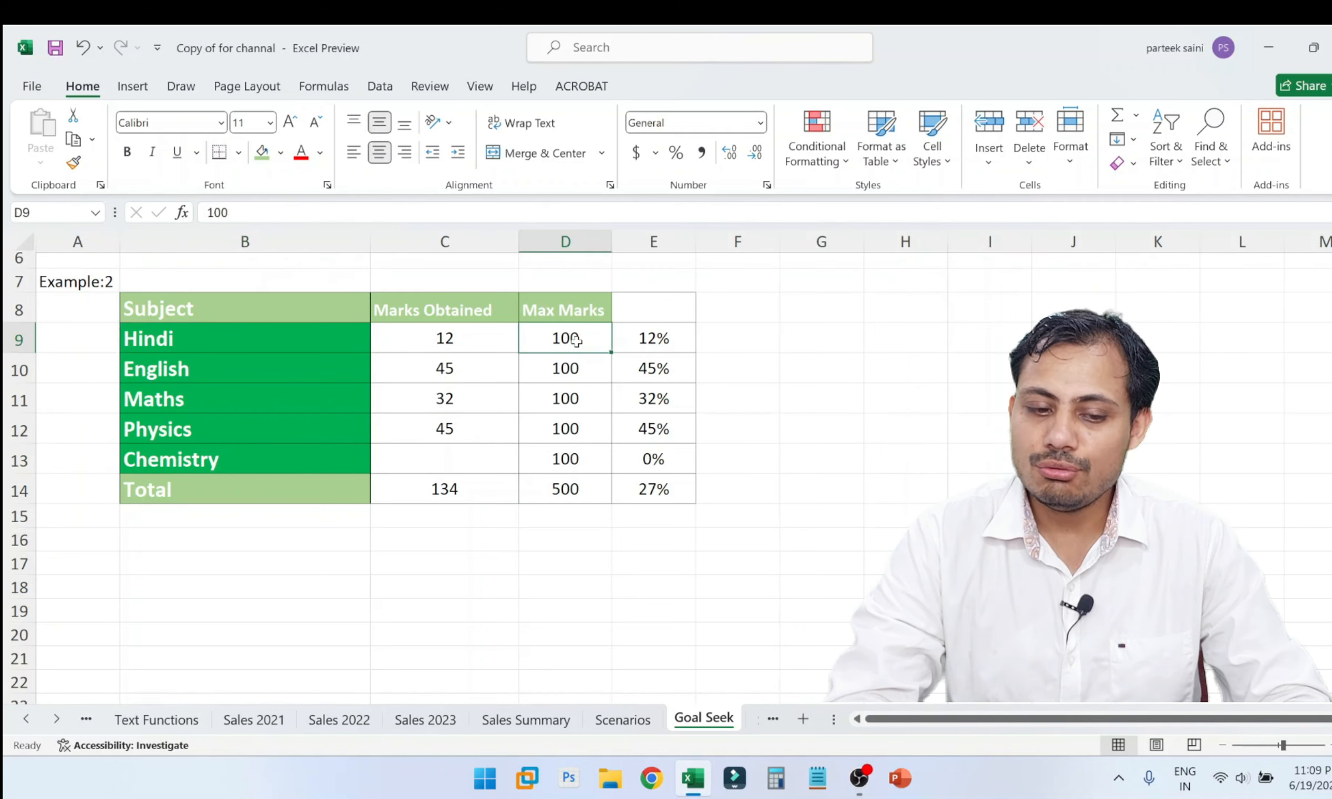
click(477, 340)
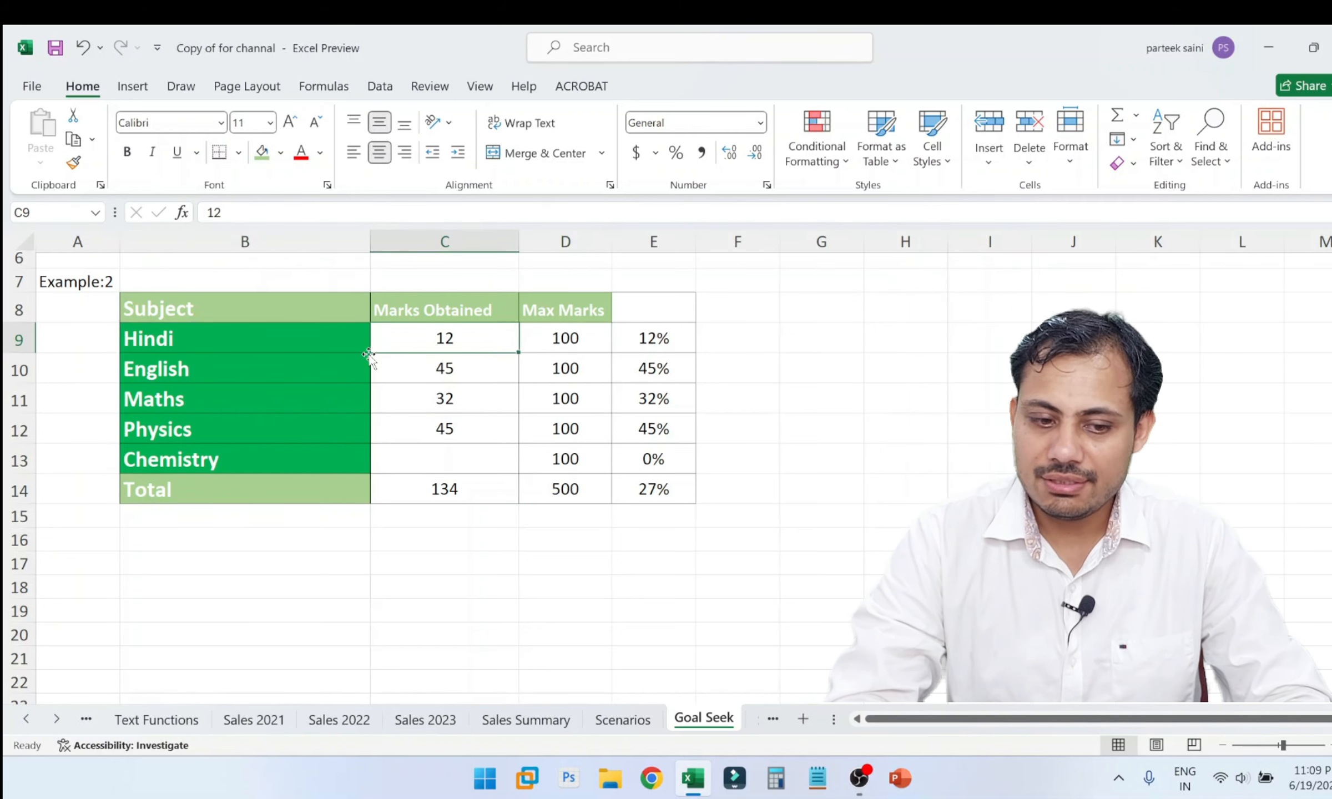
drag(371, 353, 368, 356)
key(Escape)
click(318, 391)
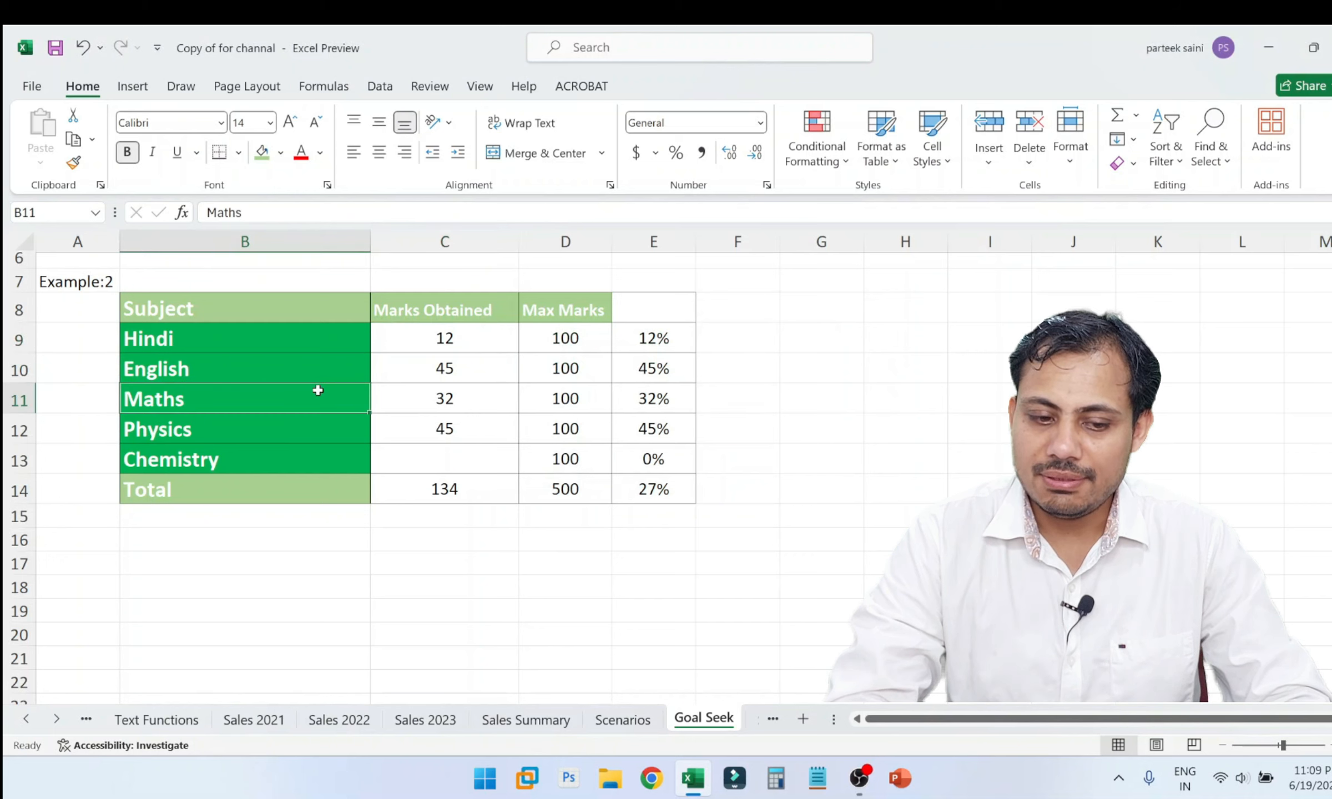
click(293, 437)
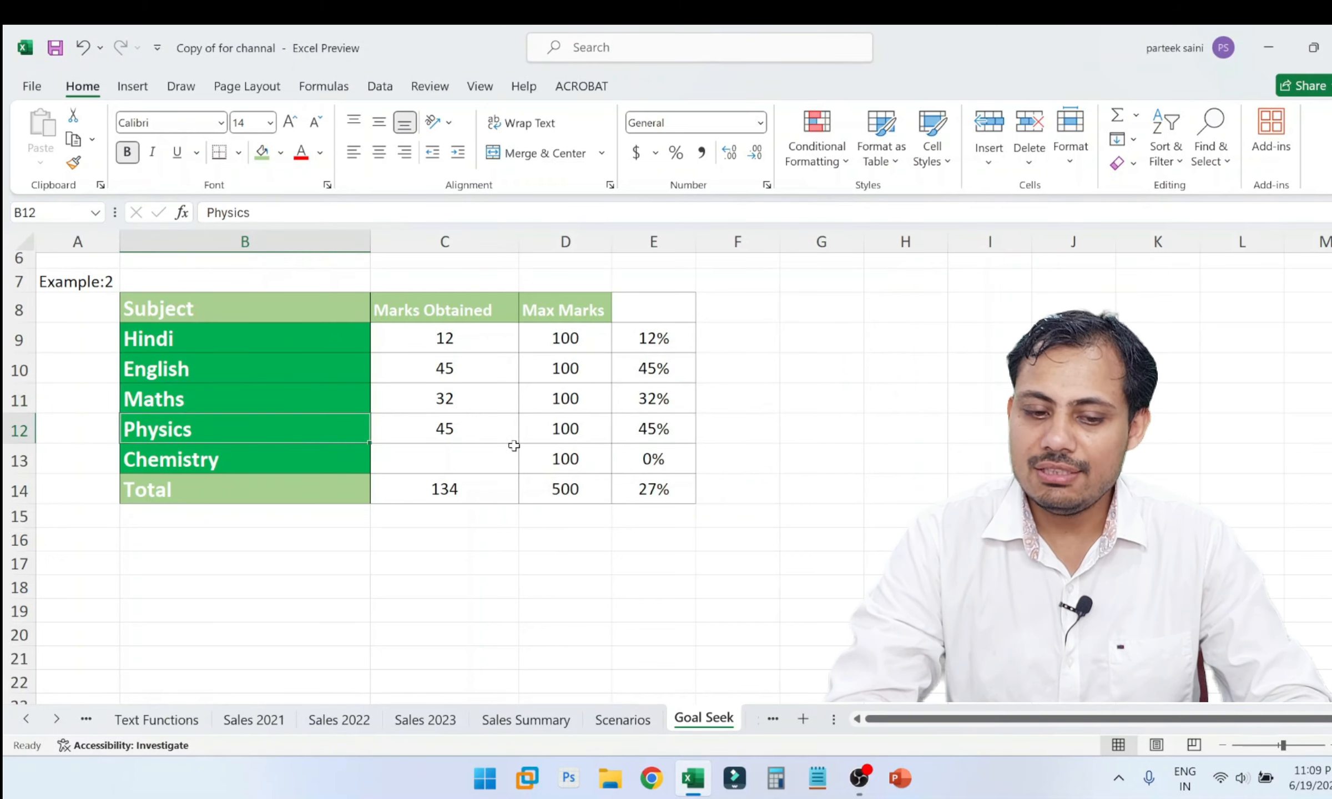
click(462, 469)
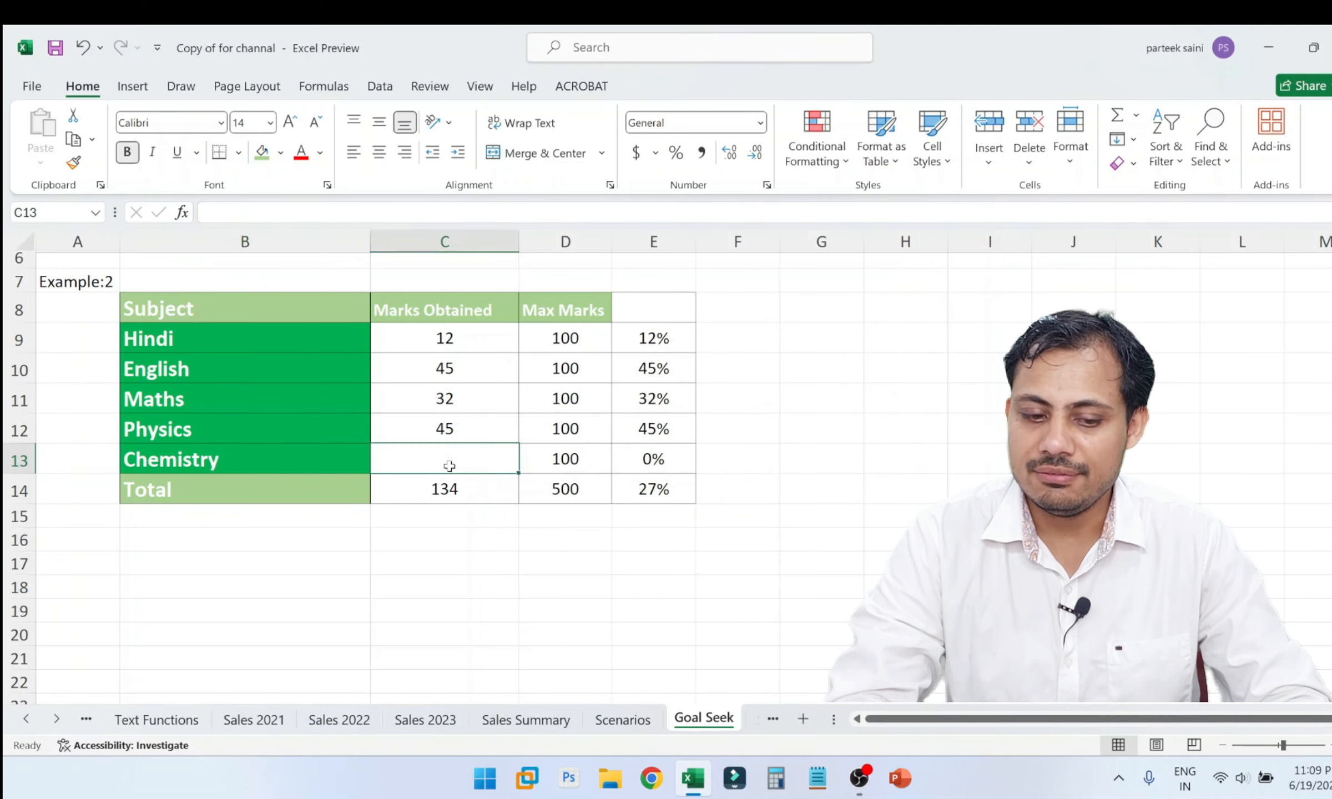
Review the entered marks in C9:C12, the total in C14, the Chemistry cell C13 and the overall percentage formula in E14.
click(426, 345)
key(shift+Down)
key(shift+Down)
key(shift+Down)
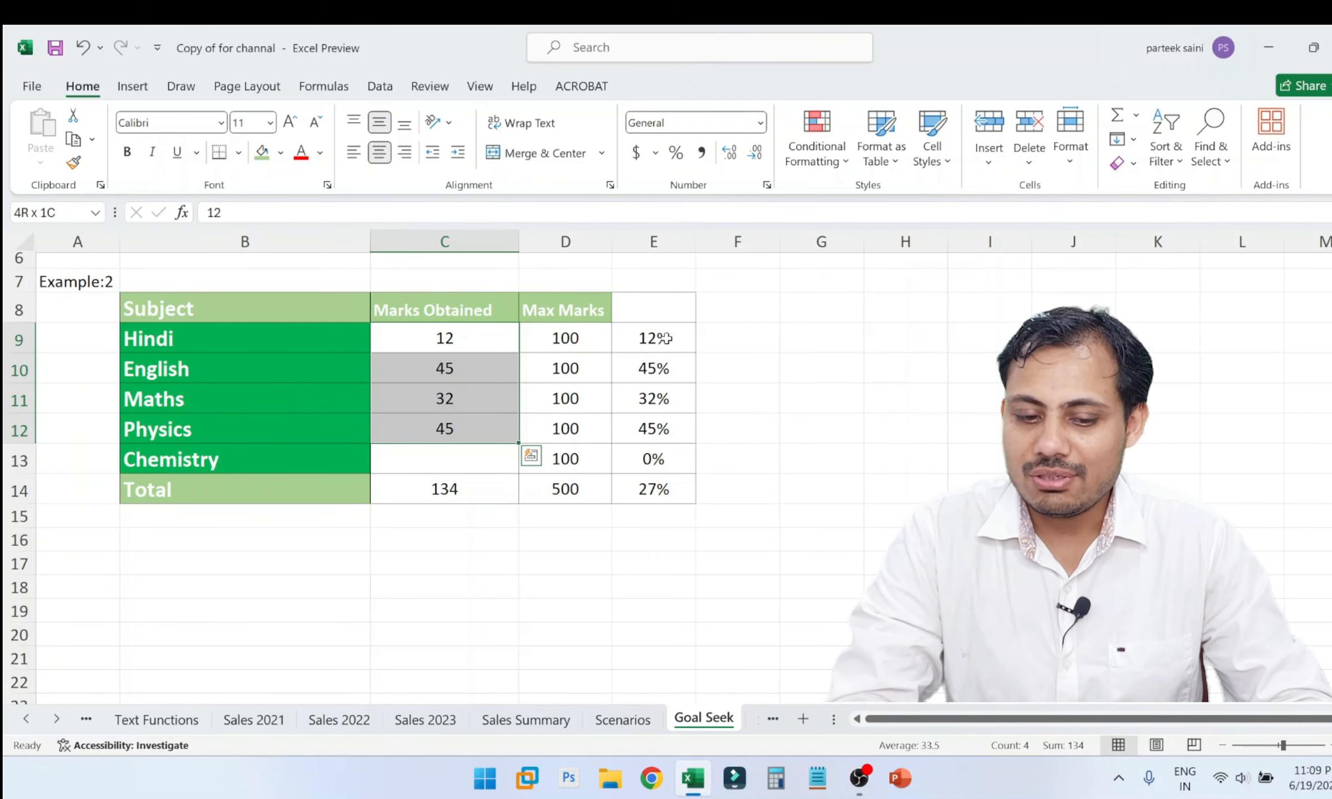
click(653, 497)
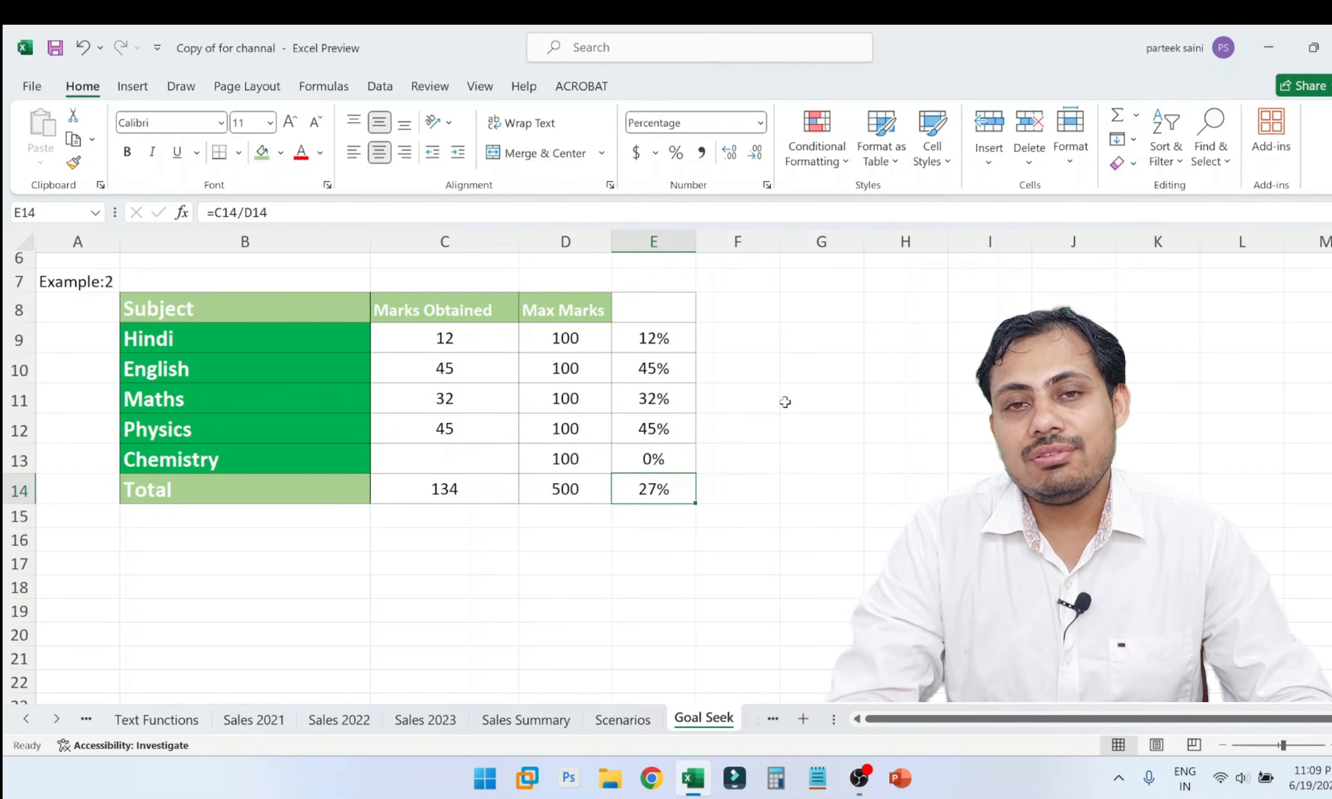
click(468, 491)
click(666, 487)
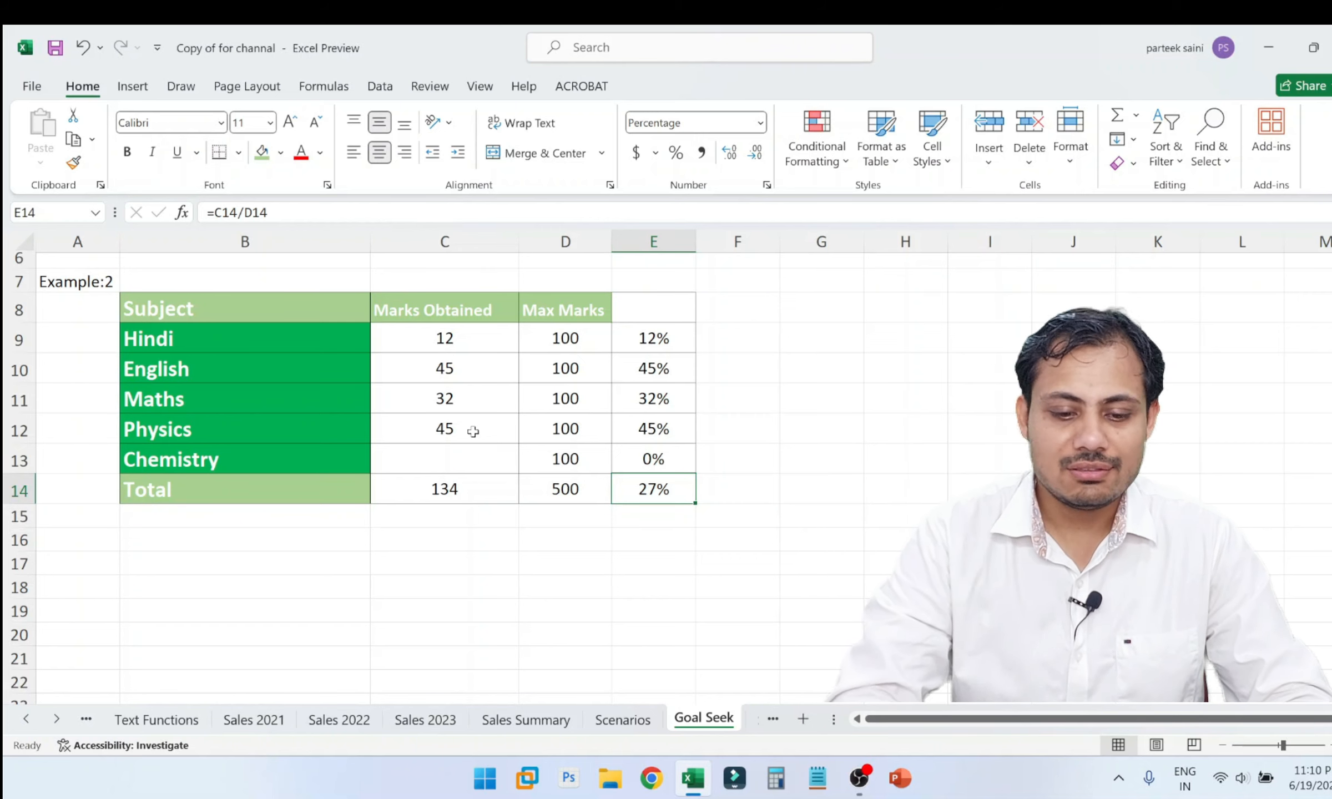
click(454, 455)
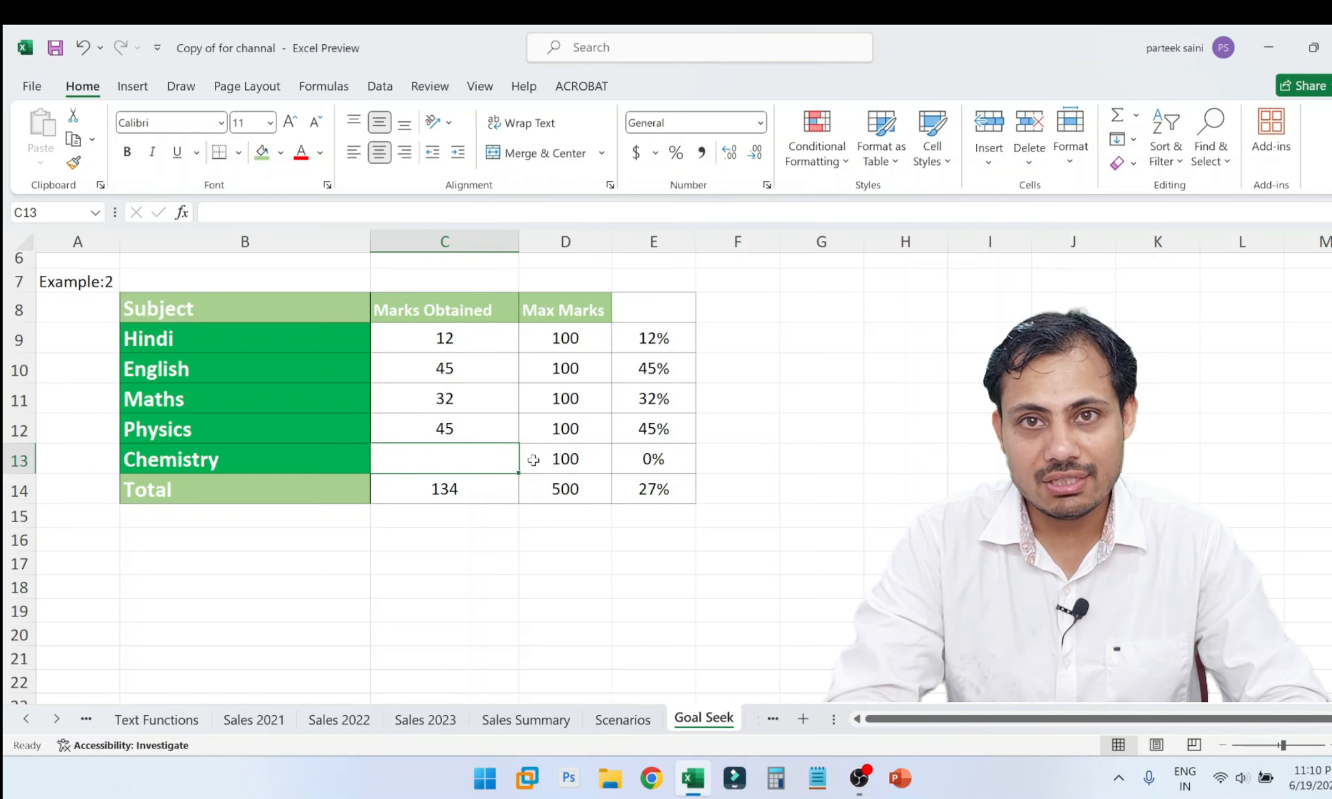
click(452, 337)
click(657, 491)
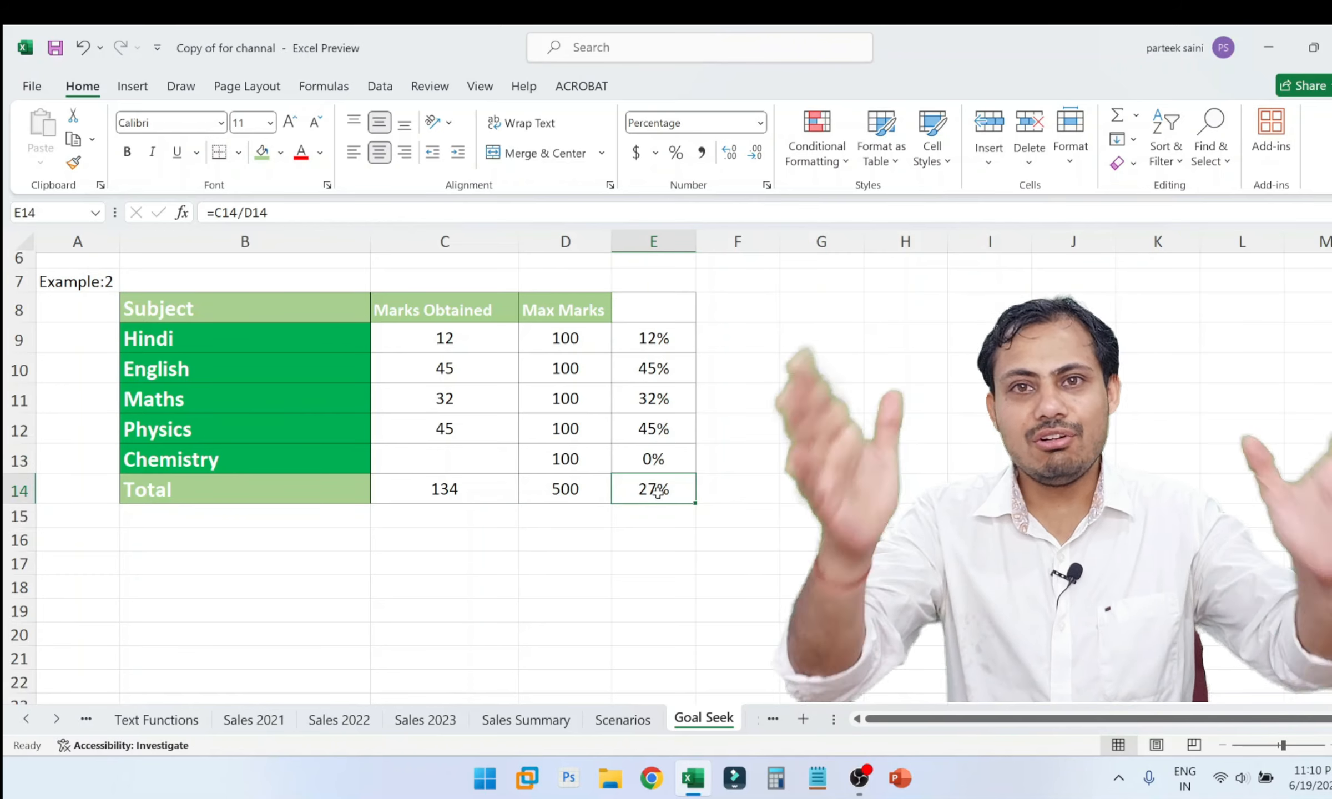
Start a Goal Seek with the overall percentage cell E14 as the set cell and 33% as the target value.
click(497, 455)
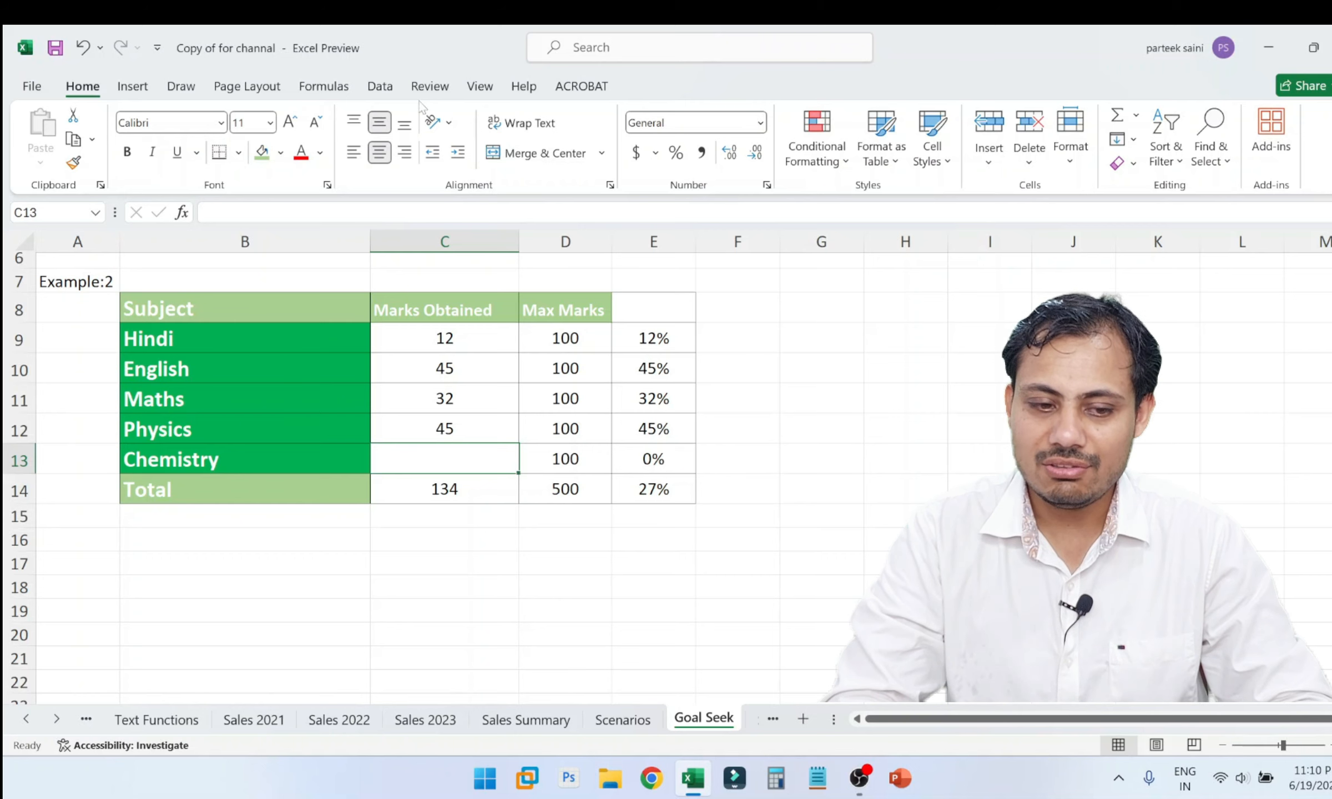
click(381, 87)
click(931, 145)
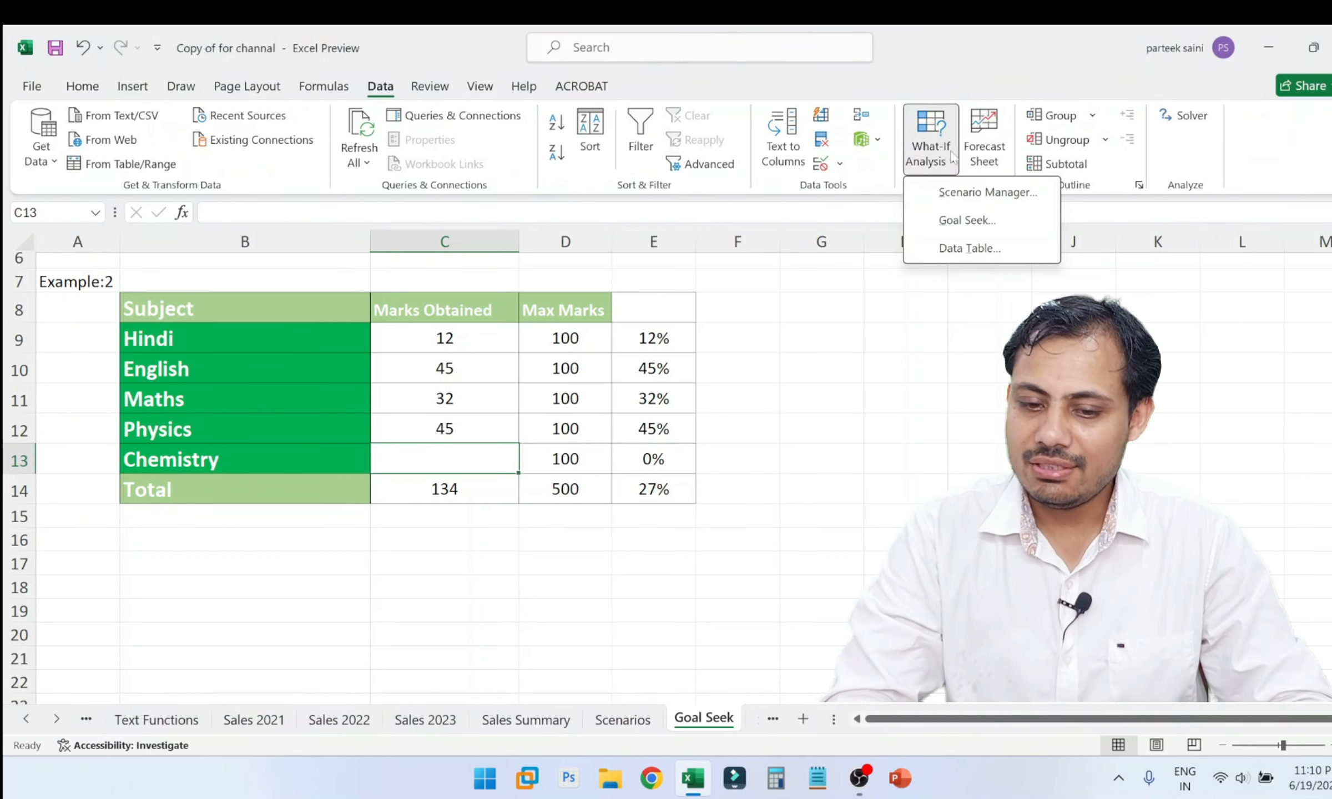
click(967, 220)
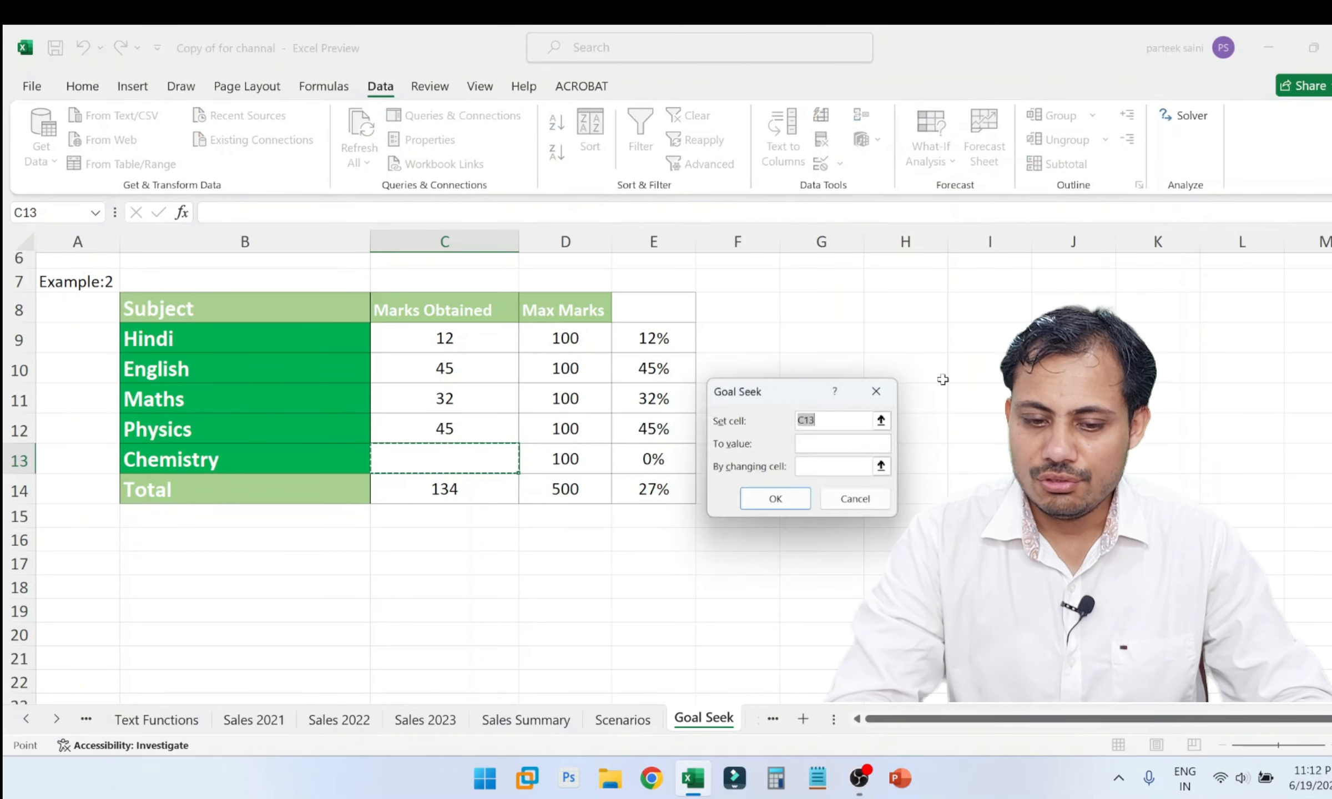
click(673, 486)
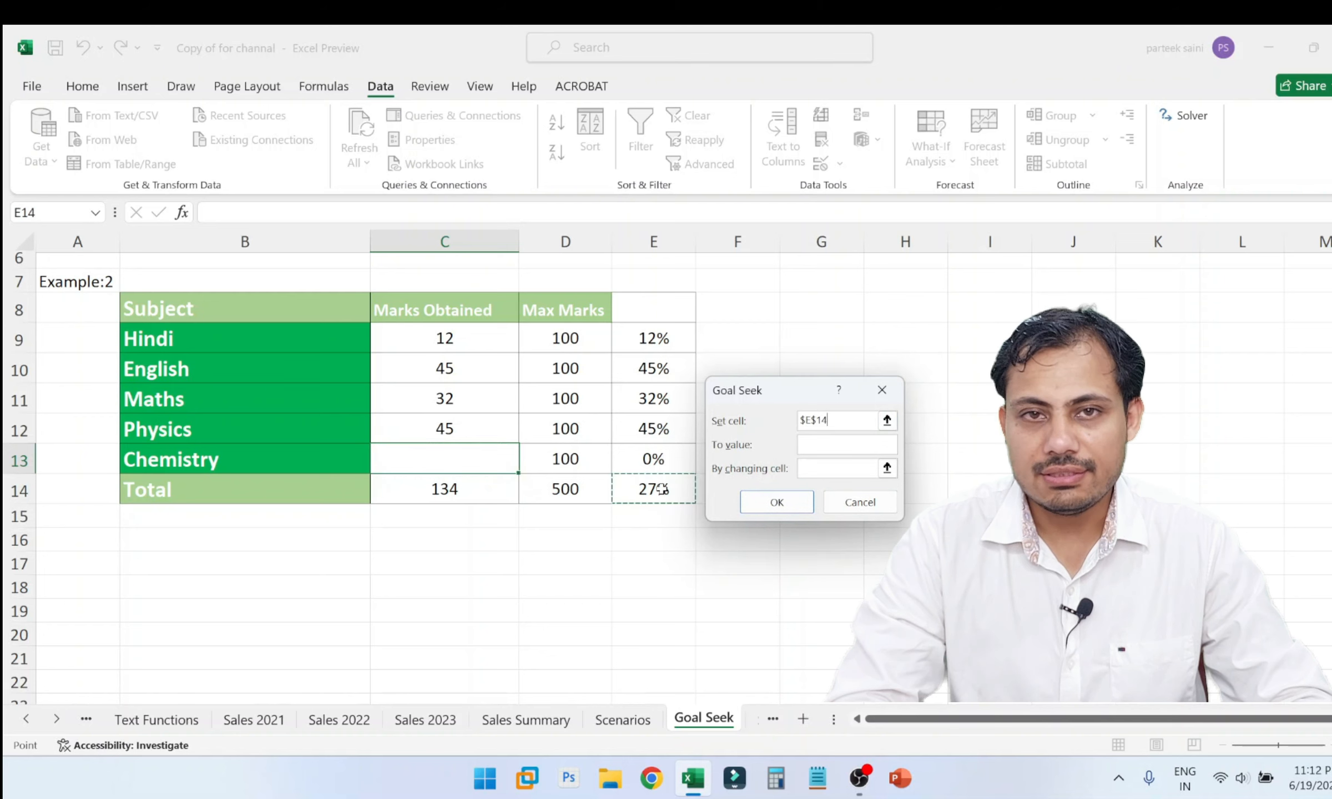
click(861, 448)
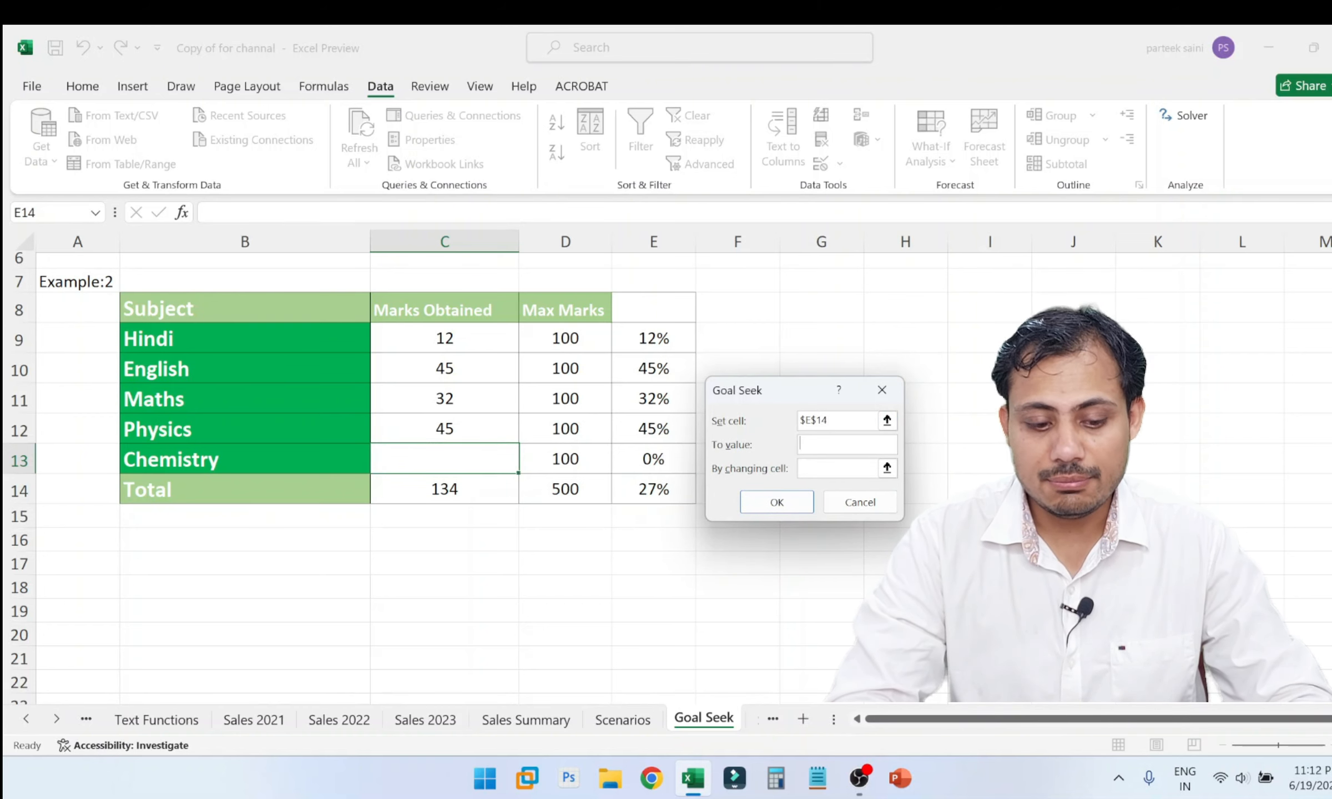
text(33%)
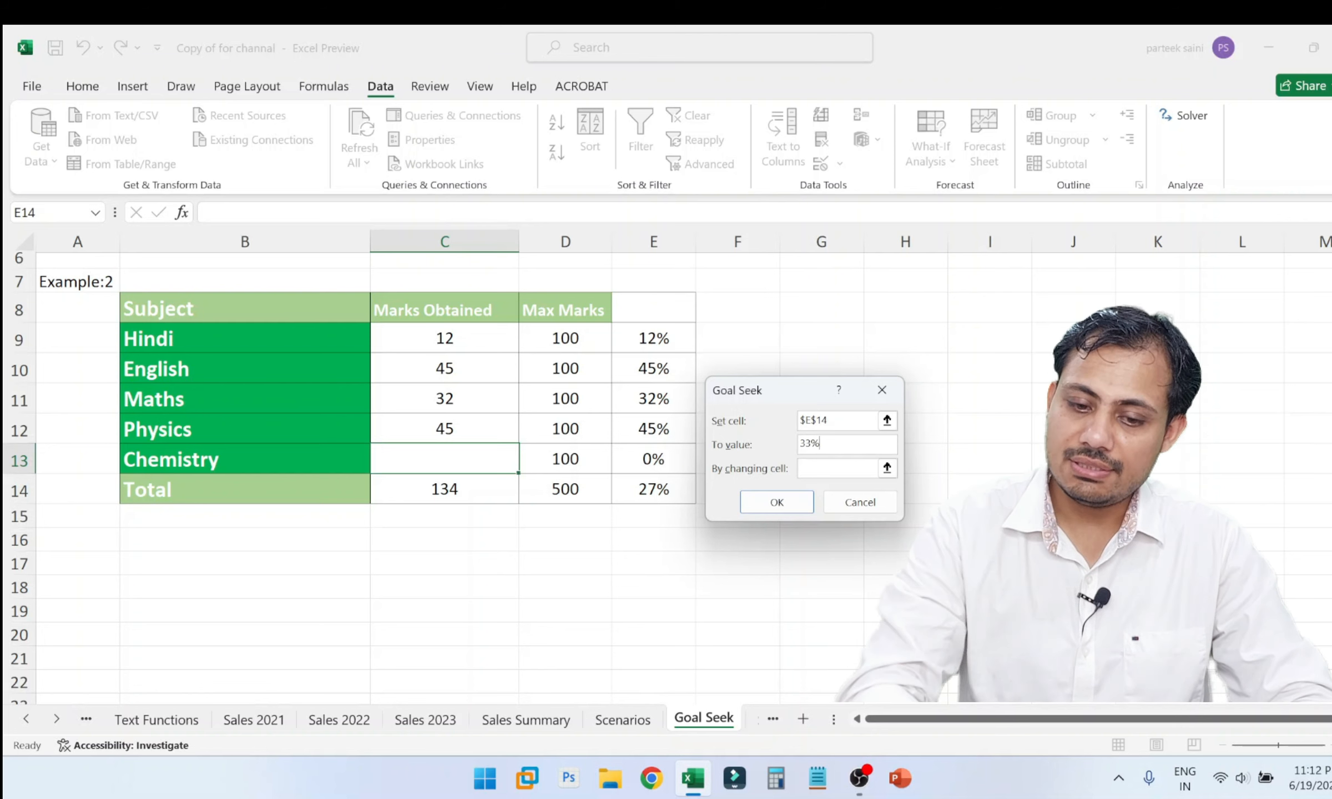
key(Tab)
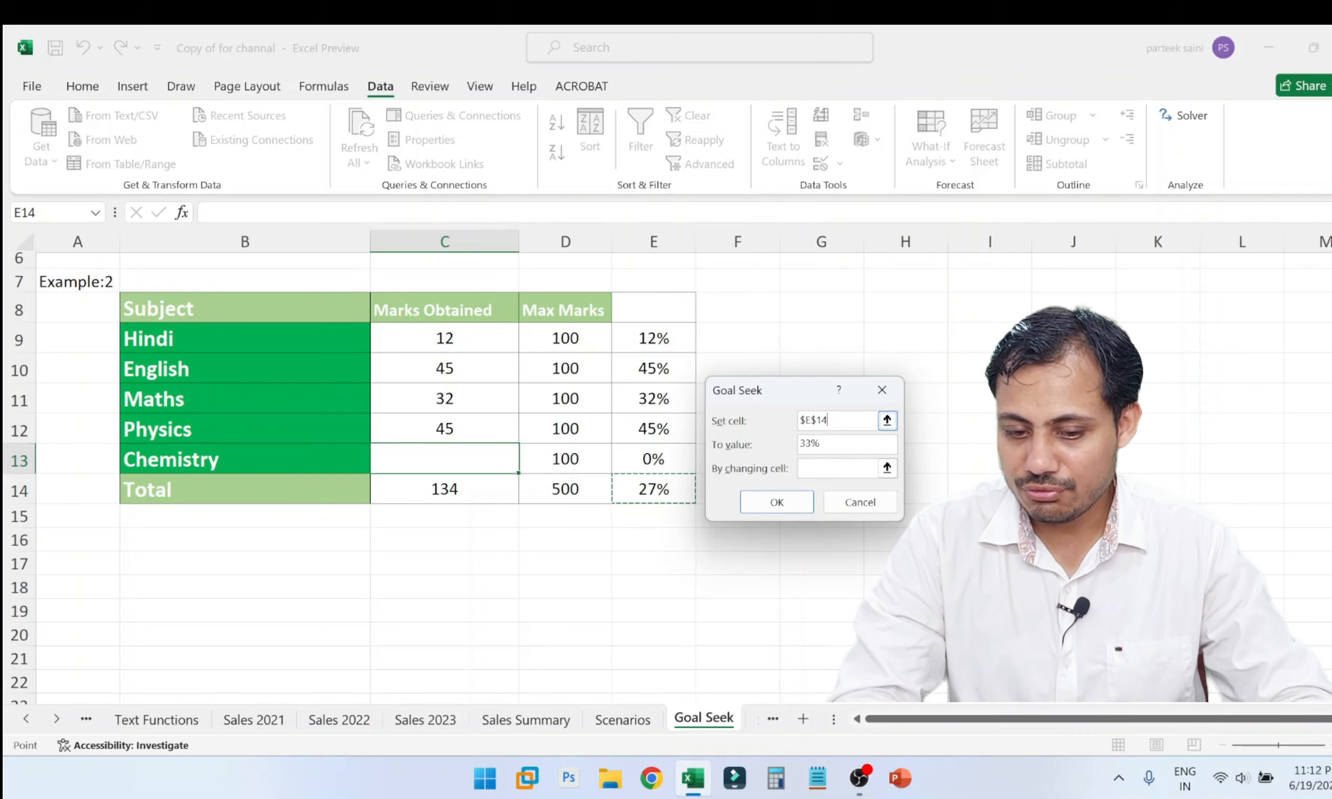
Use the Chemistry mark C13 as the changing cell, run the Goal Seek and keep the solution.
click(837, 468)
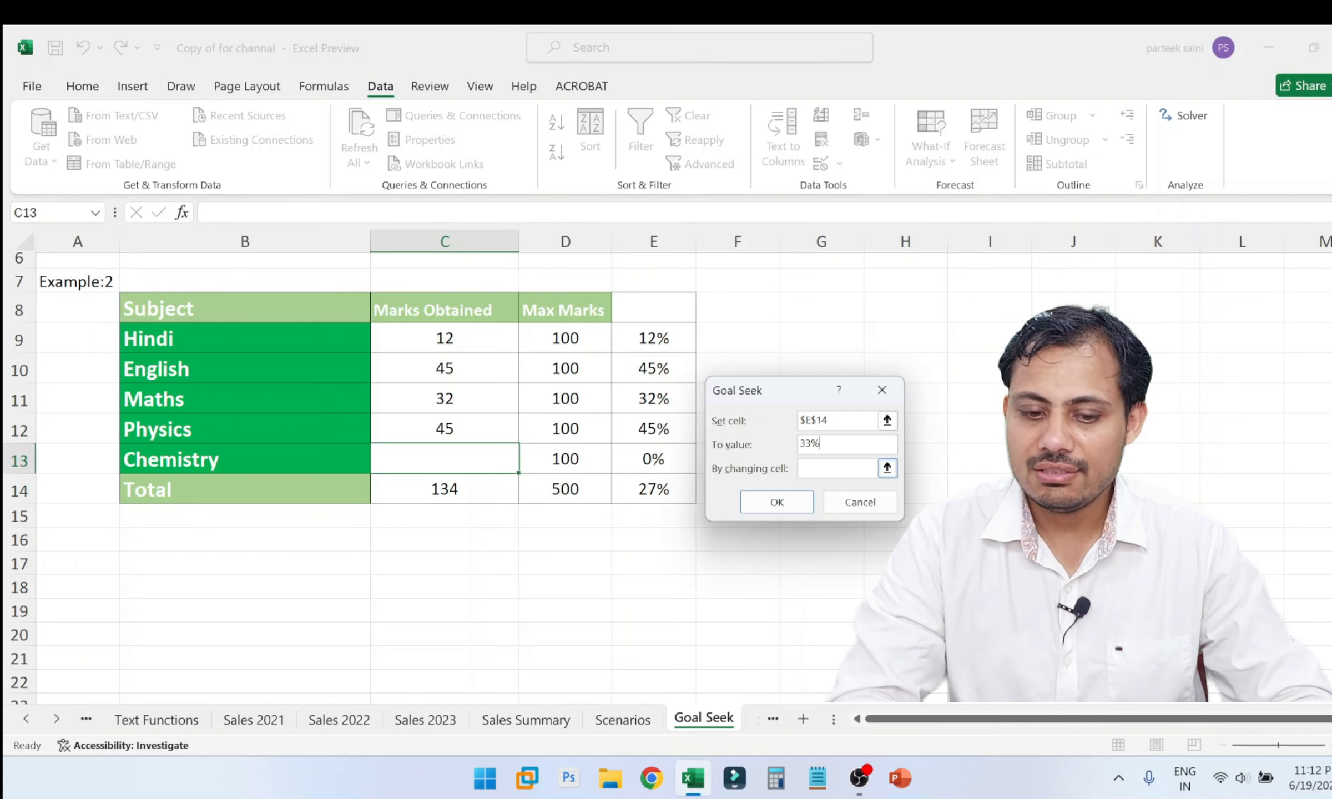
click(454, 459)
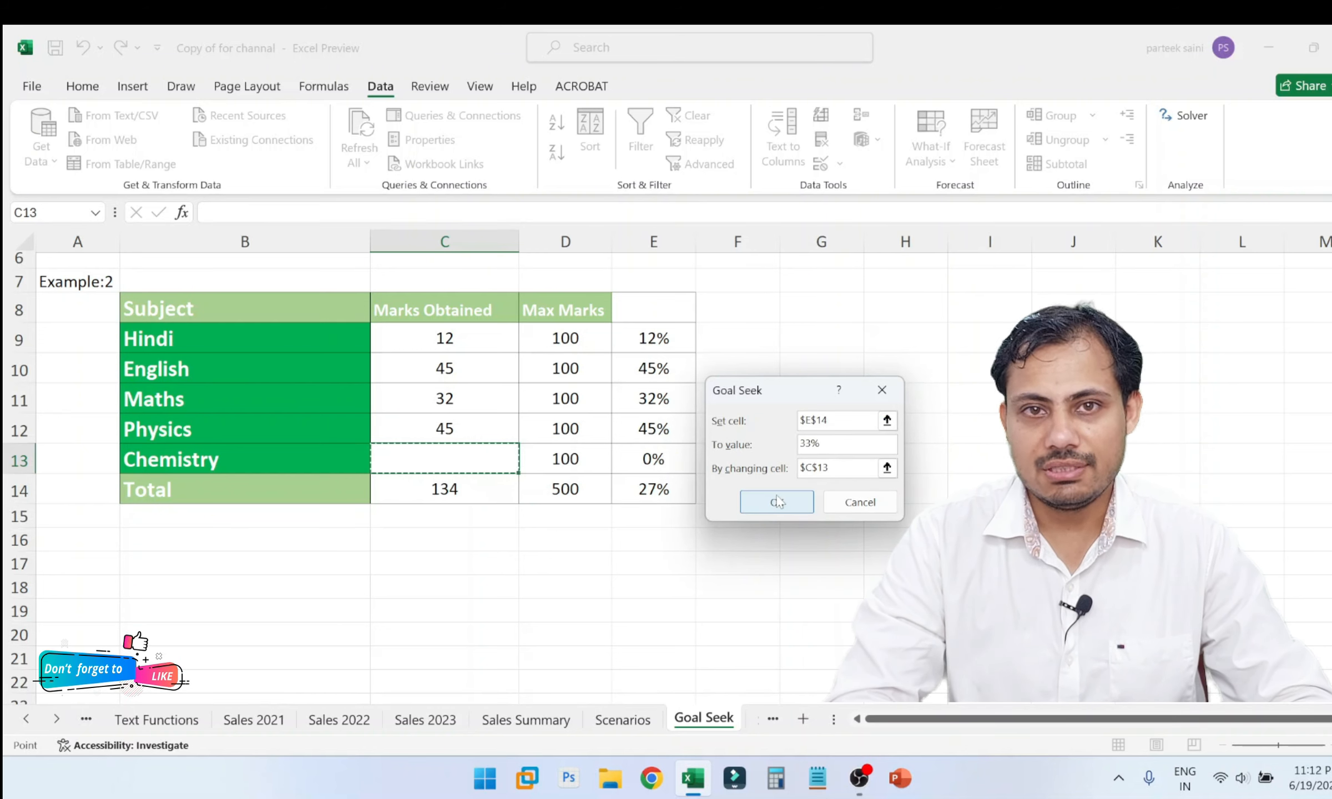
drag(784, 391, 876, 298)
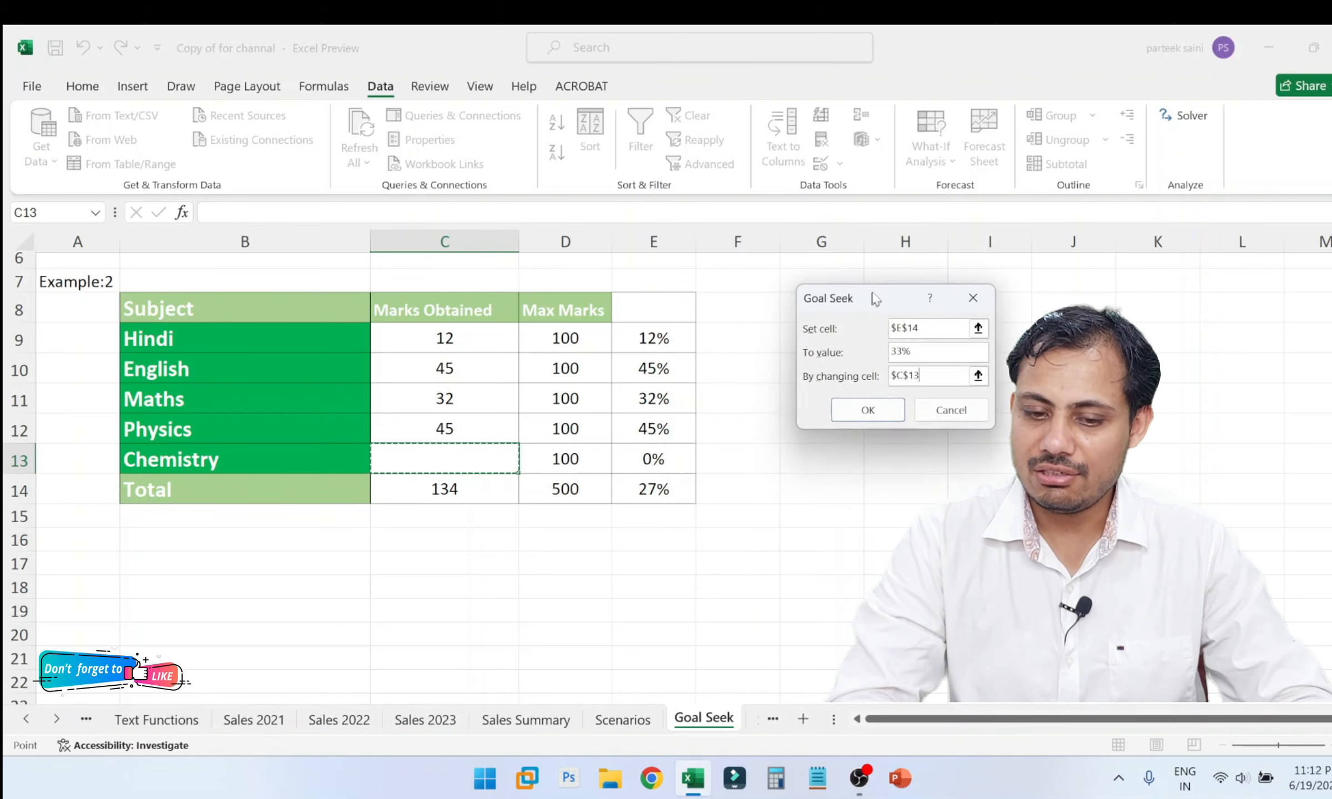
click(869, 408)
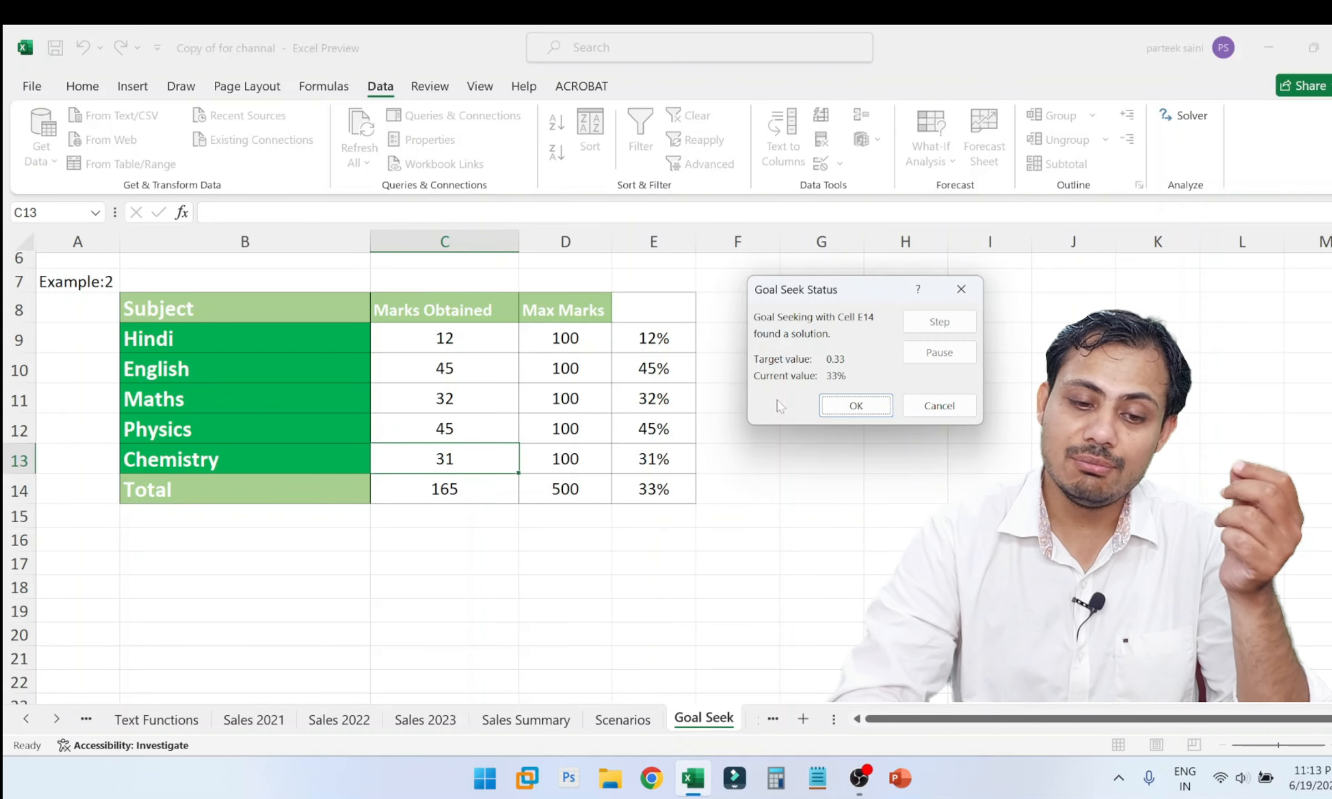
click(856, 405)
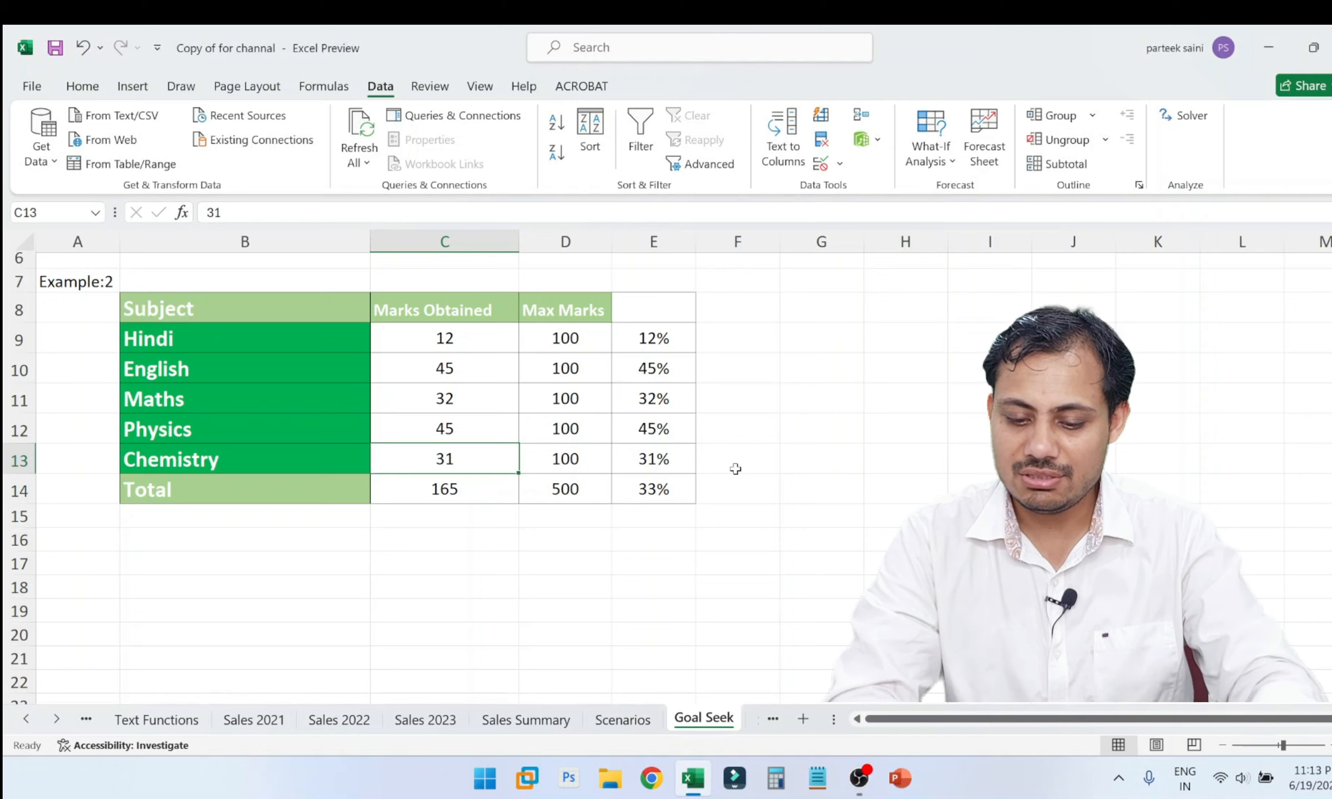
Clear the Chemistry mark in C13 and inspect the formulas behind the totals and percentages before restoring the values display.
key(Delete)
click(663, 480)
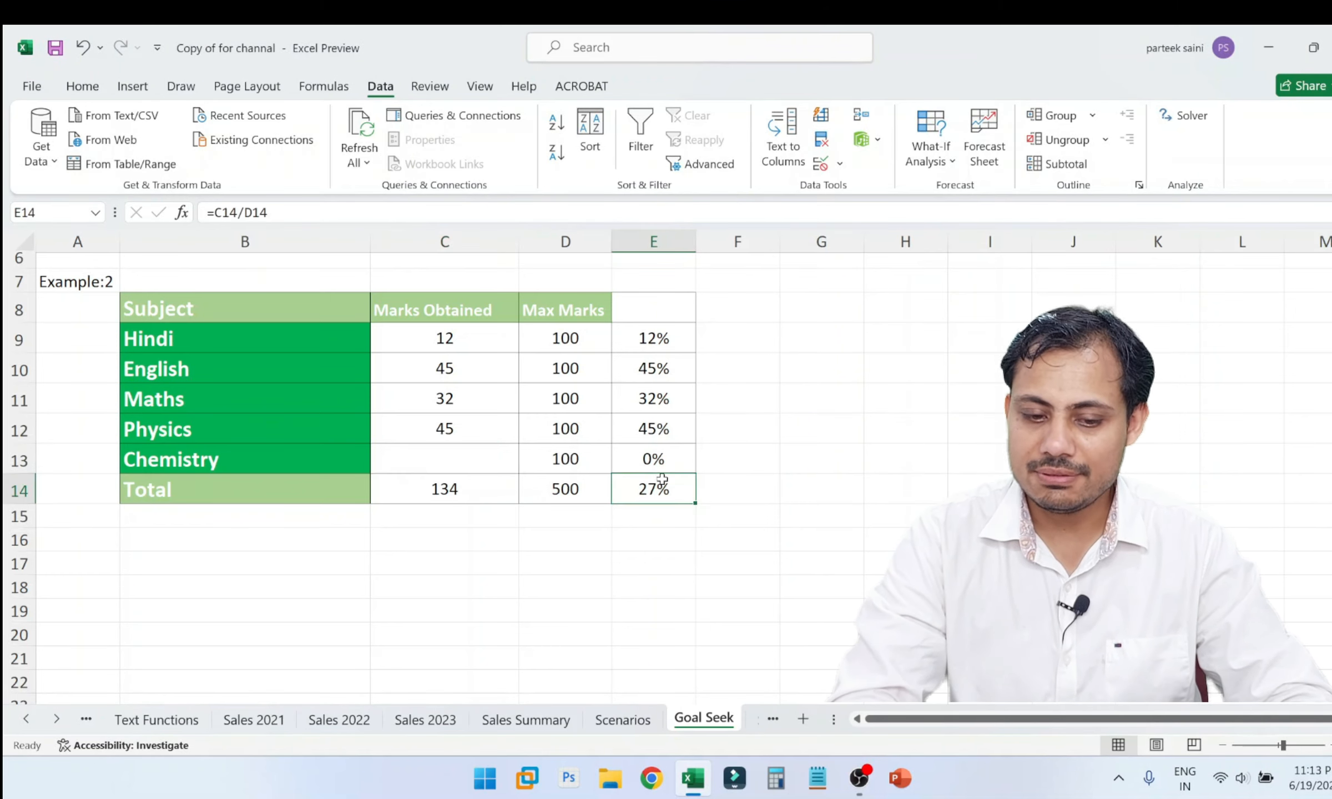
key(ctrl+grave)
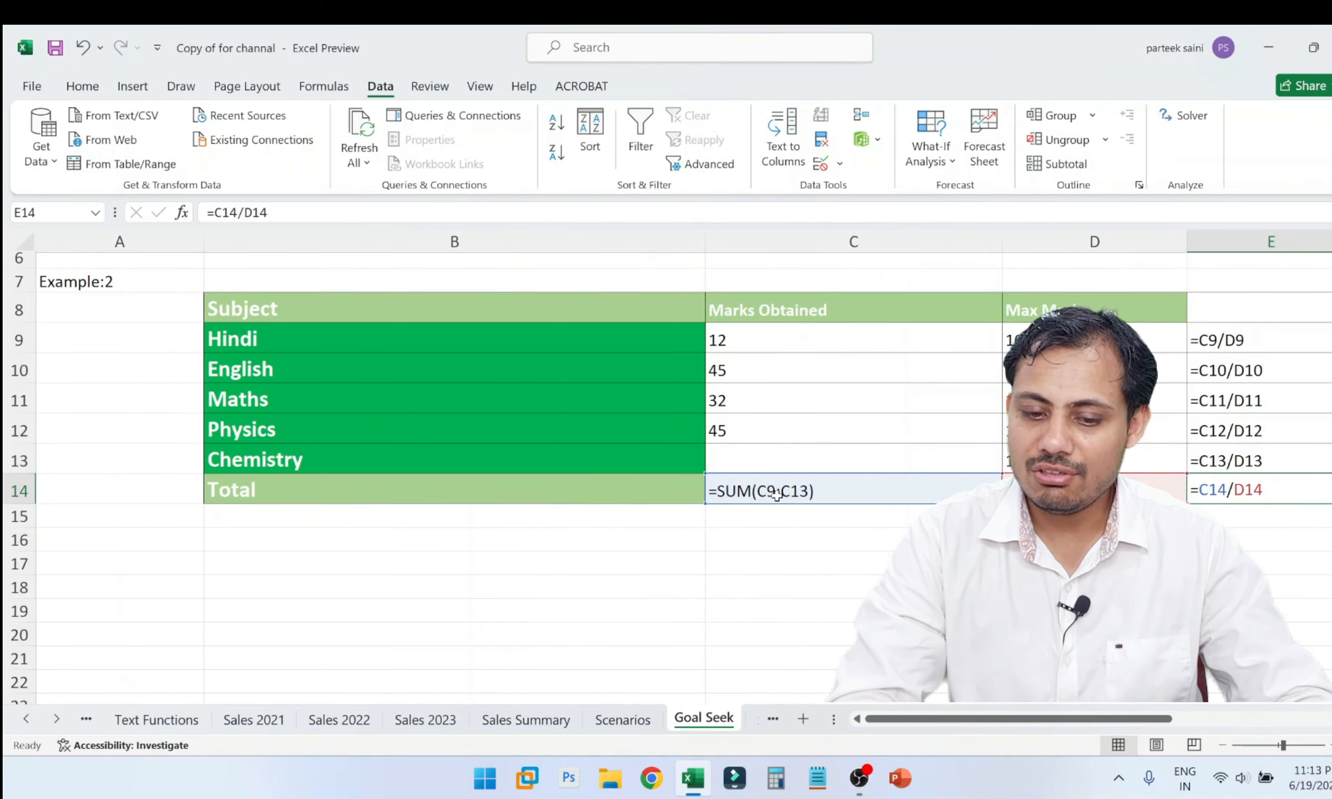
scroll(776, 496, right, 3)
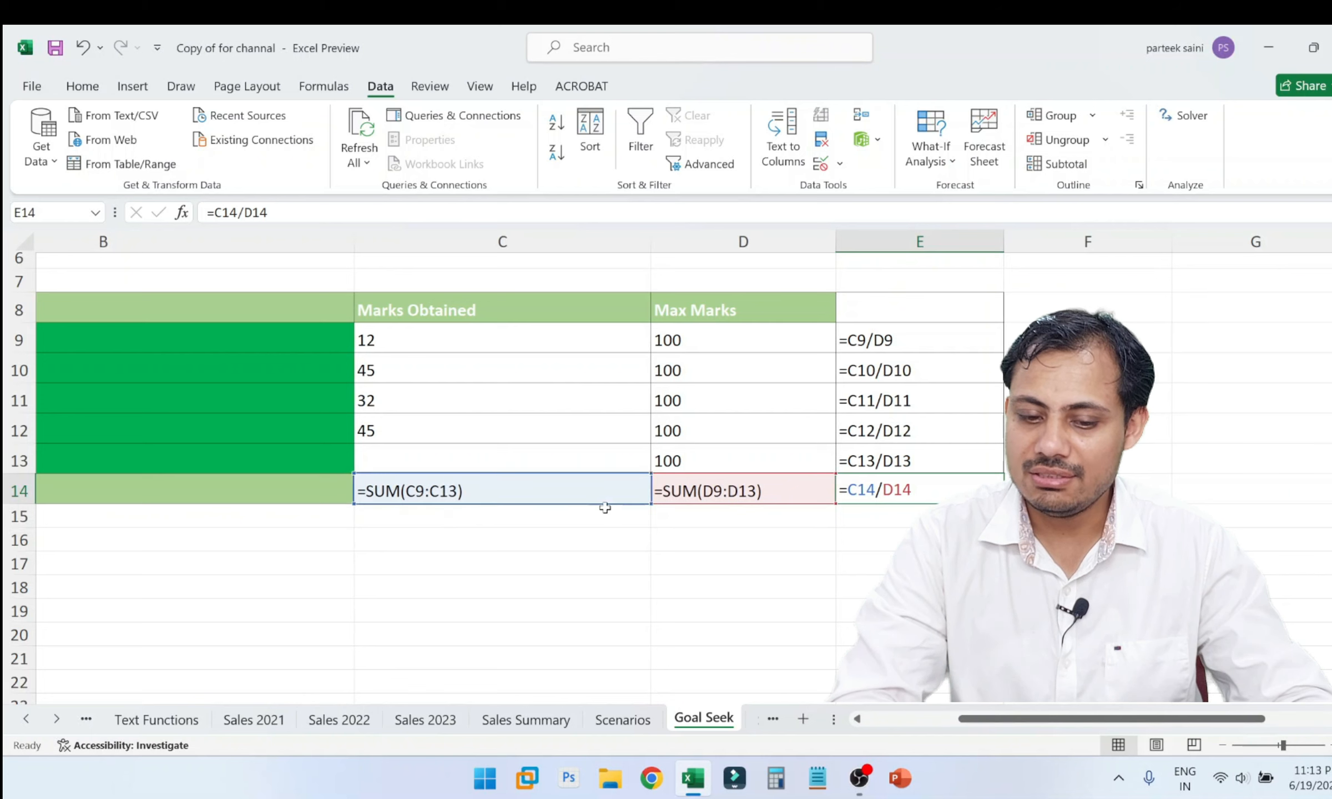
key(ctrl+grave)
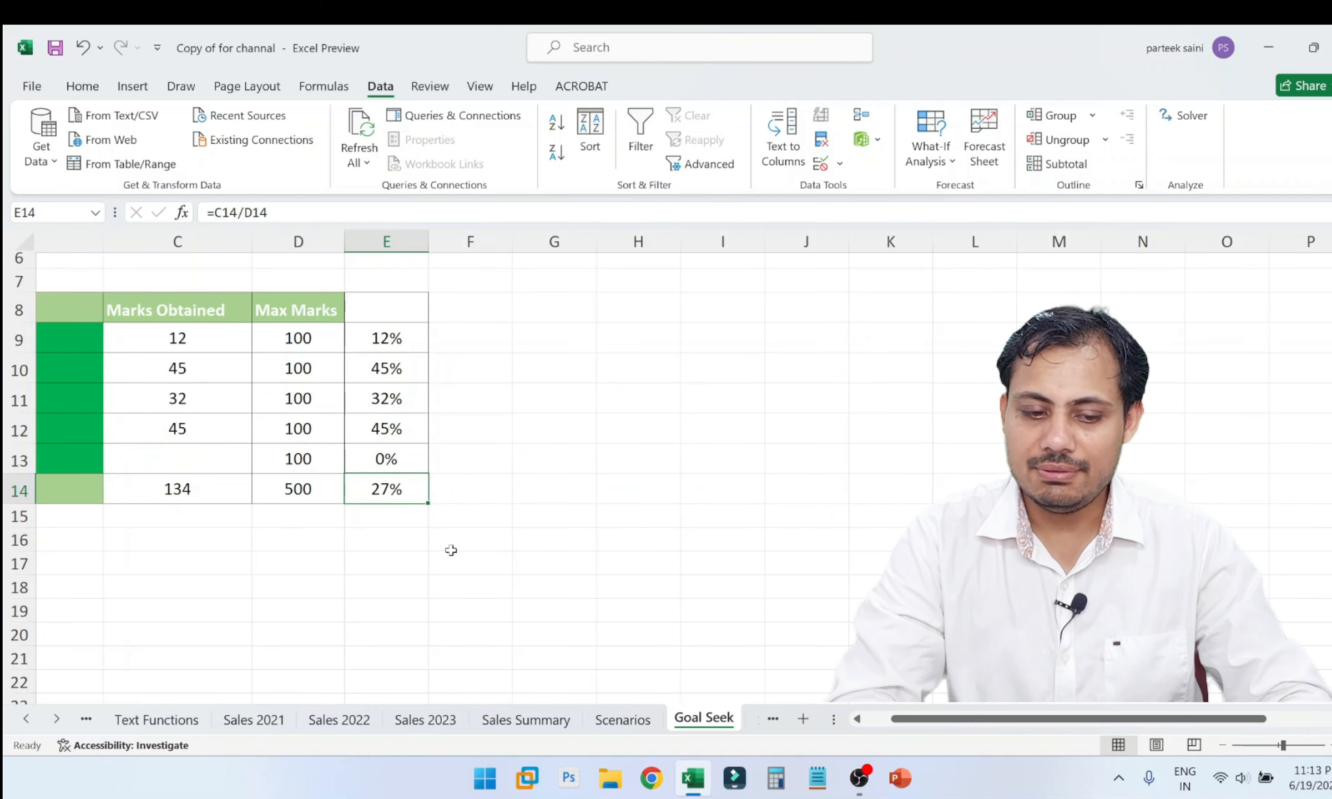
scroll(295, 521, left, 3)
Start a Goal Seek on the Max Marks total in D14 with a target value of 200.
click(551, 485)
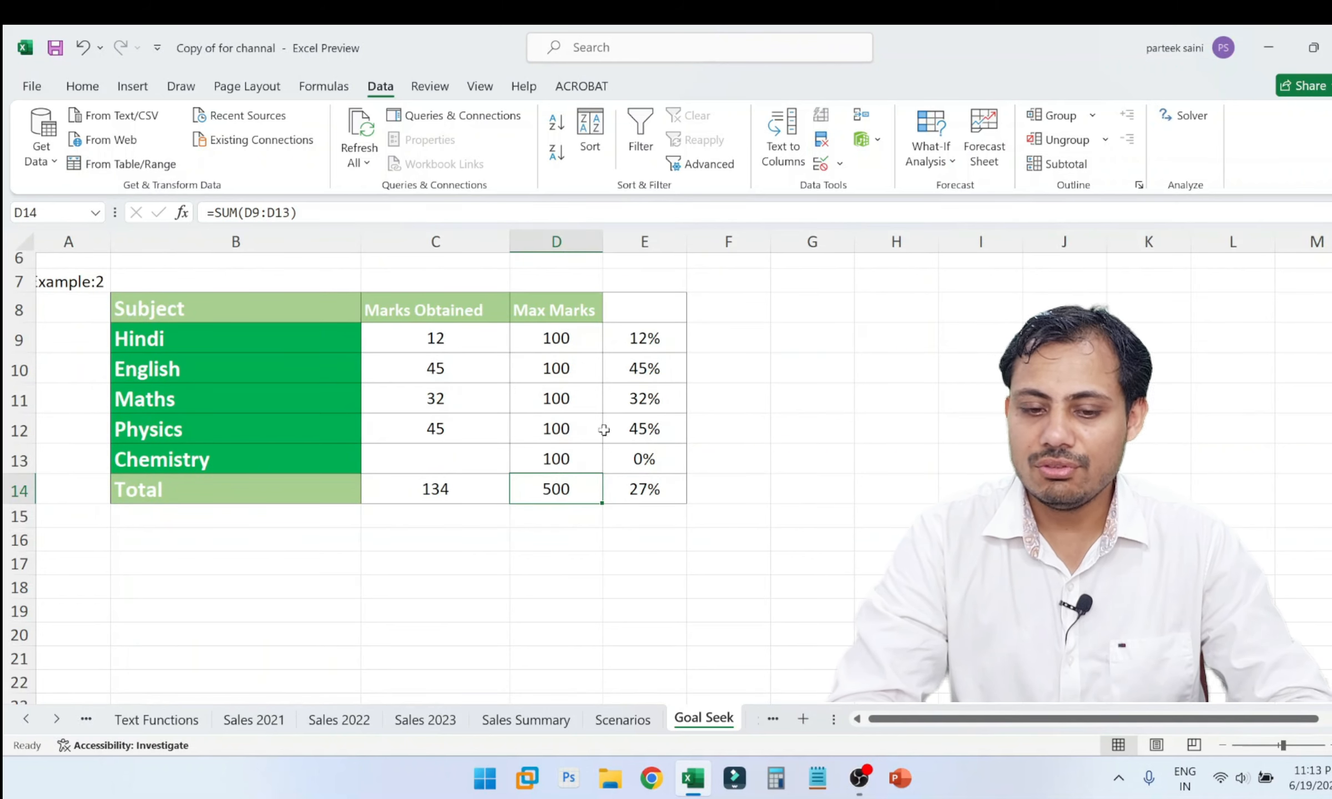
click(917, 159)
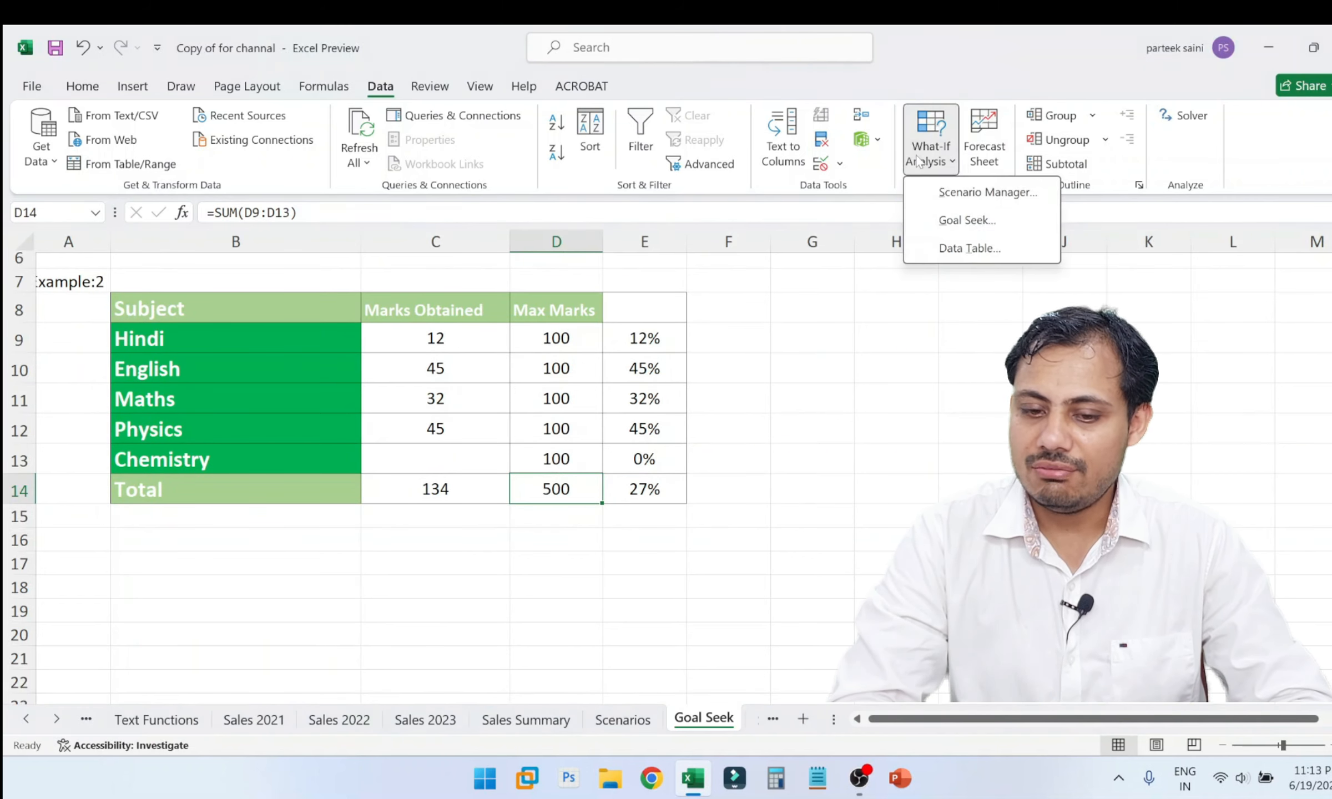
click(967, 221)
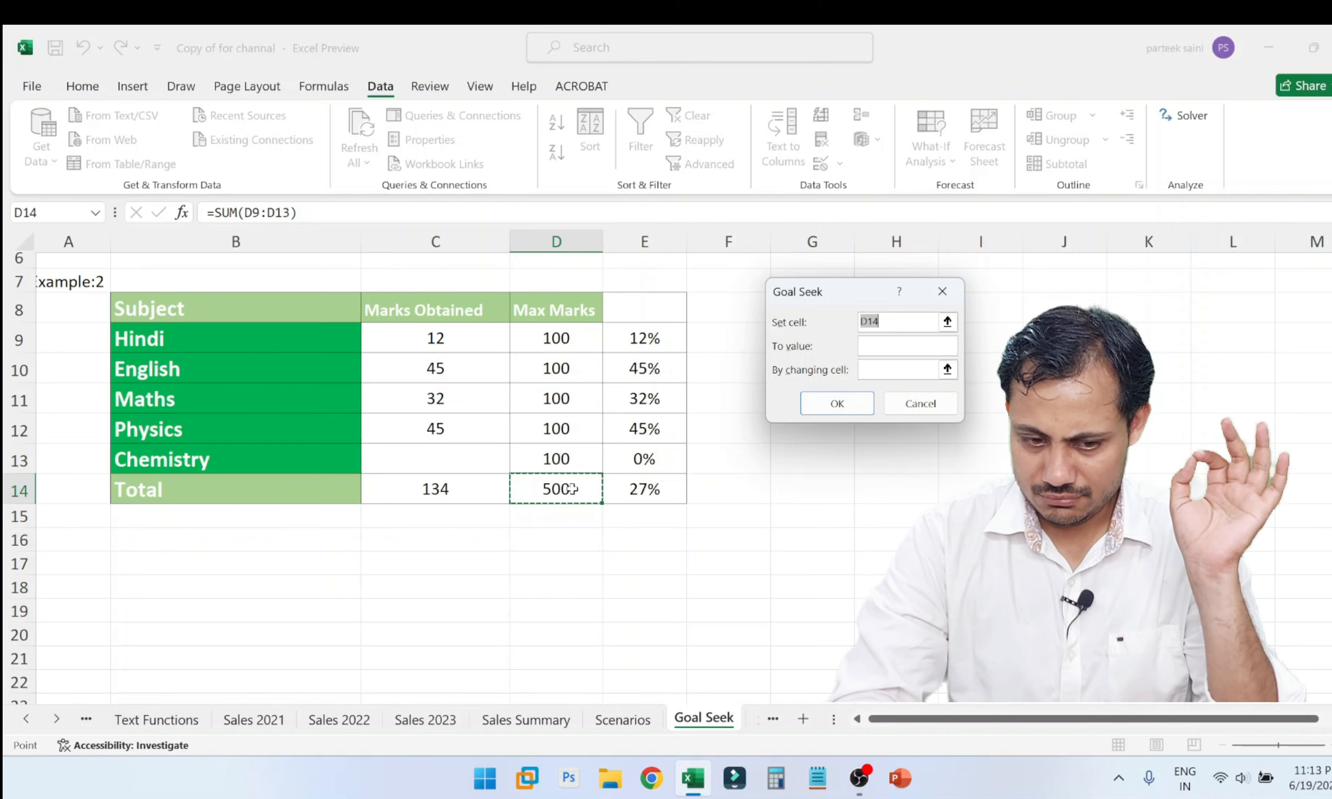
click(913, 350)
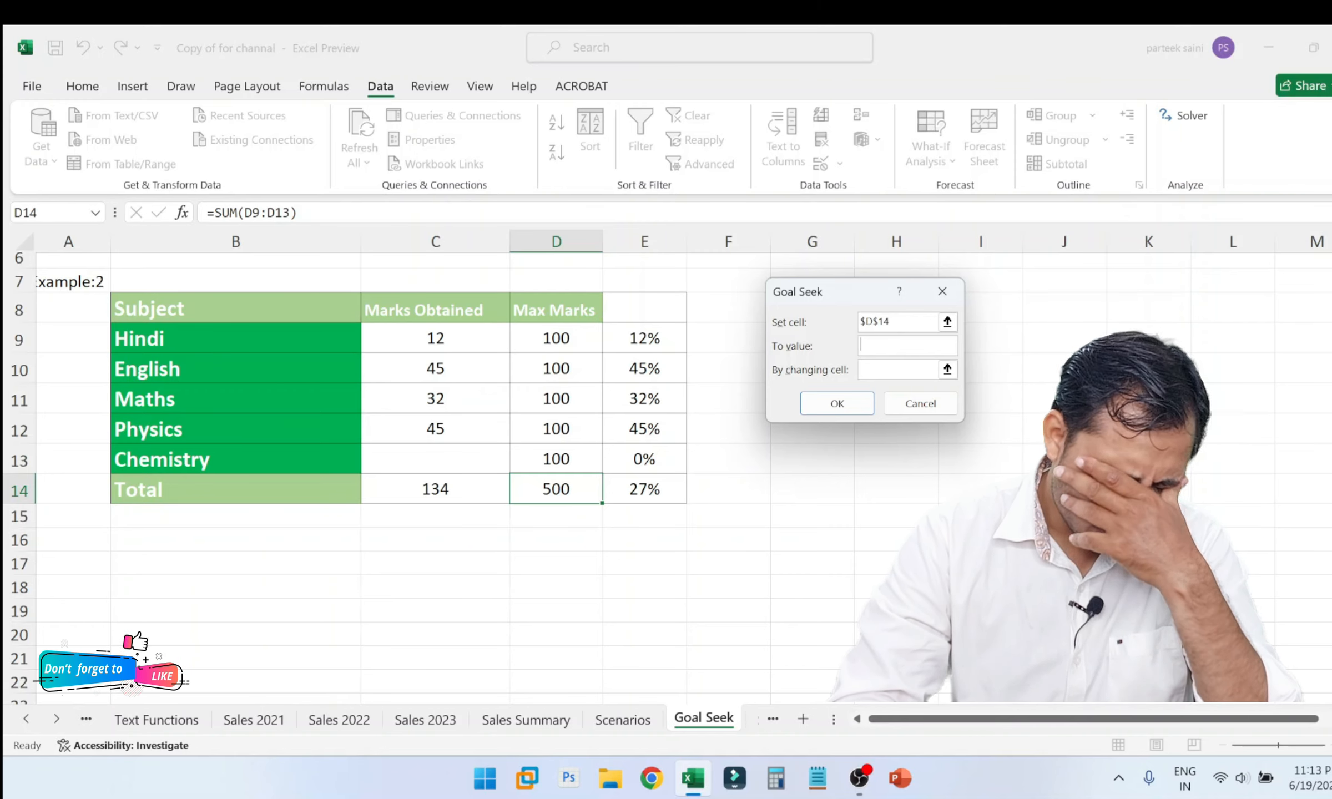
text(200)
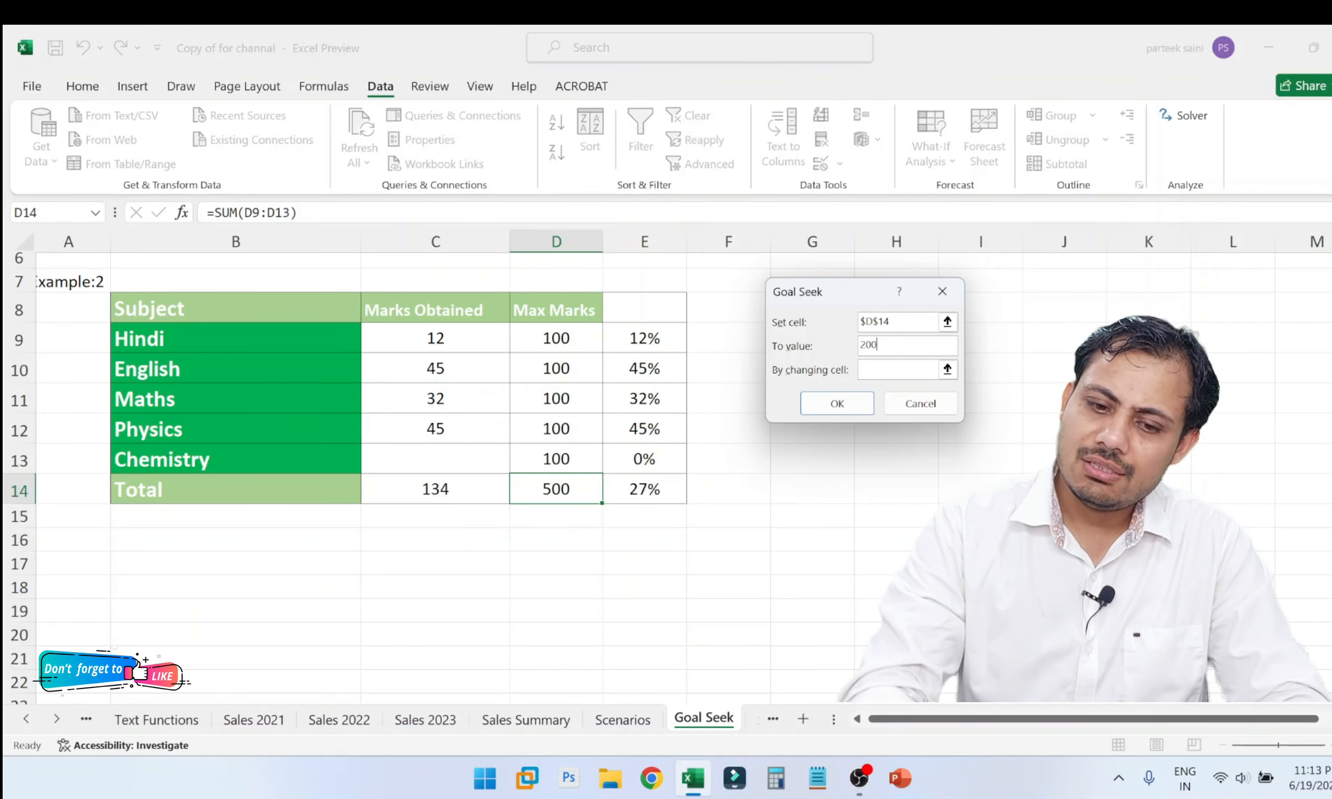
key(Tab)
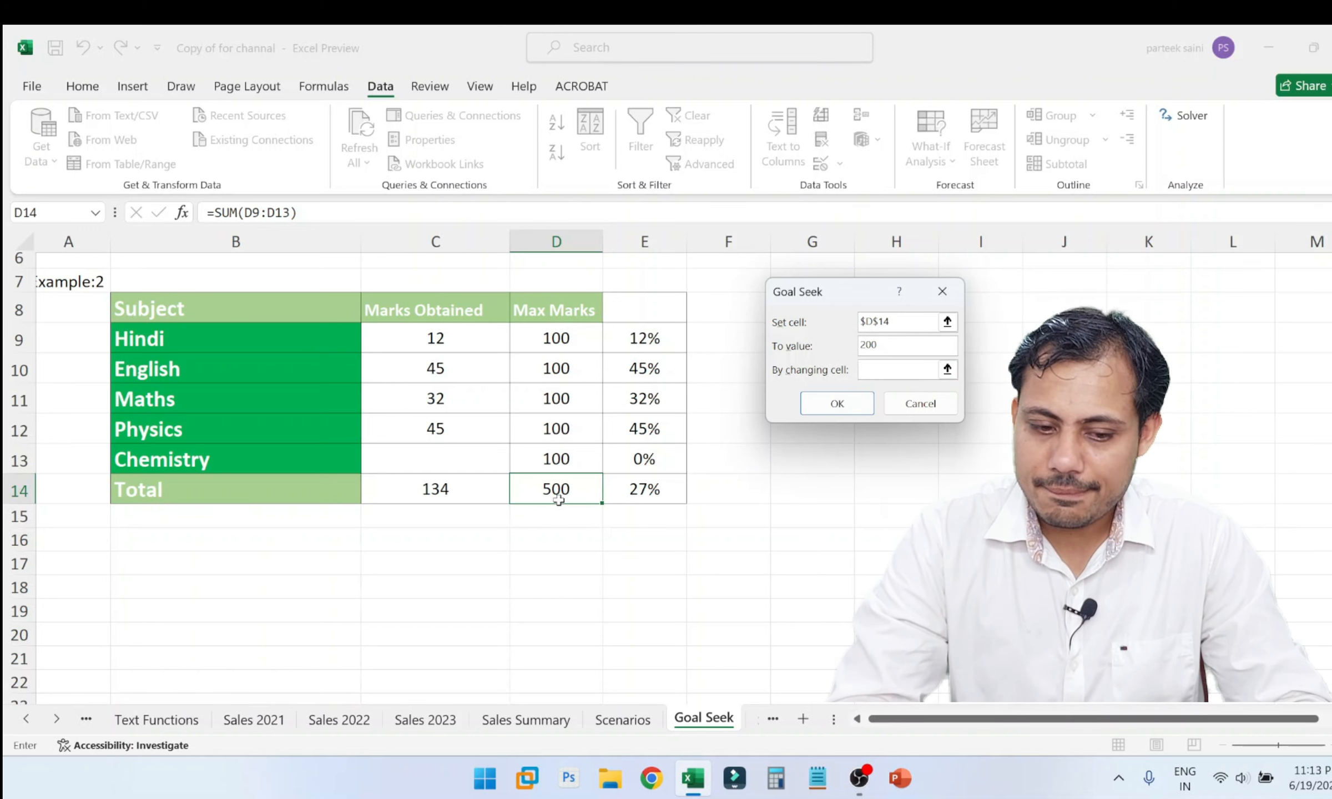
Replace the Goal Seek set cell with the Marks Obtained total in C14.
click(924, 326)
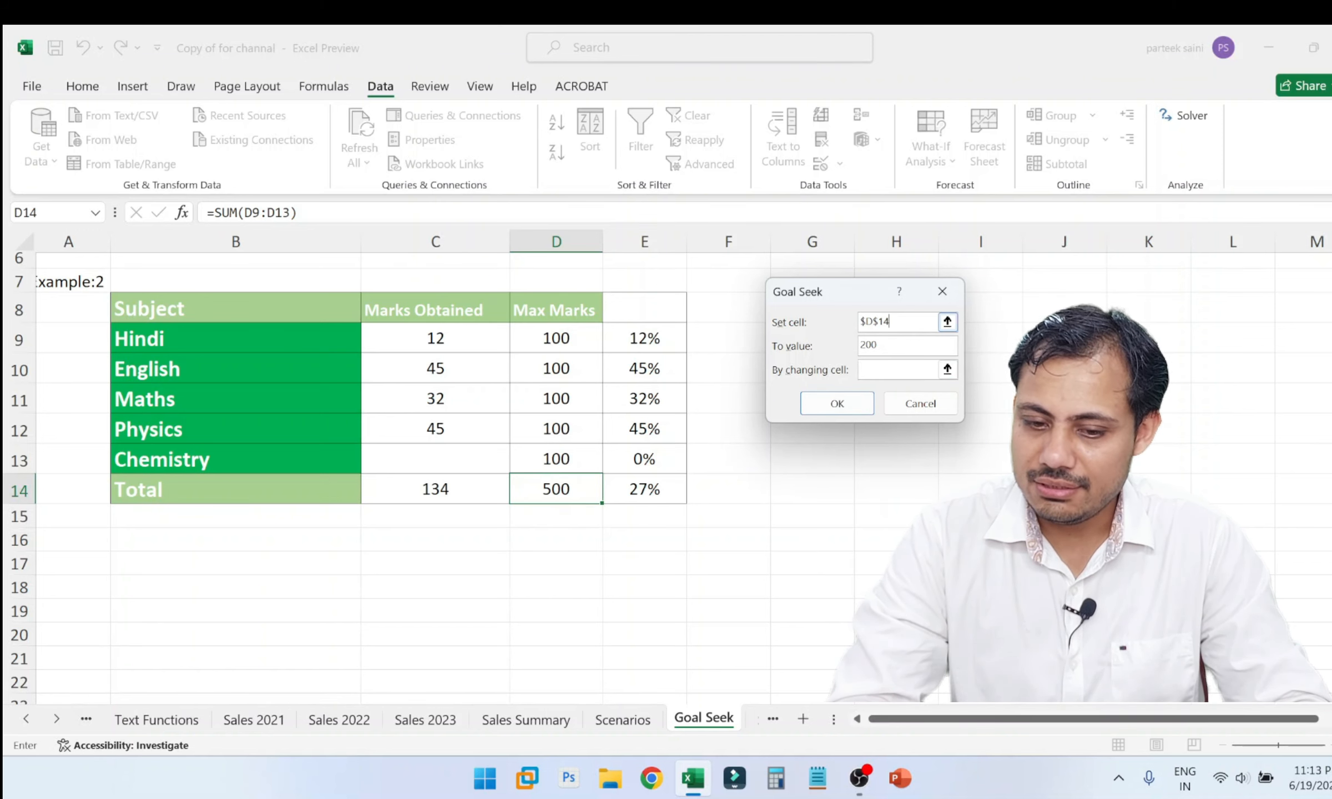
key(BackSpace)
key(BackSpace)
key(BackSpace)
key(BackSpace)
key(BackSpace)
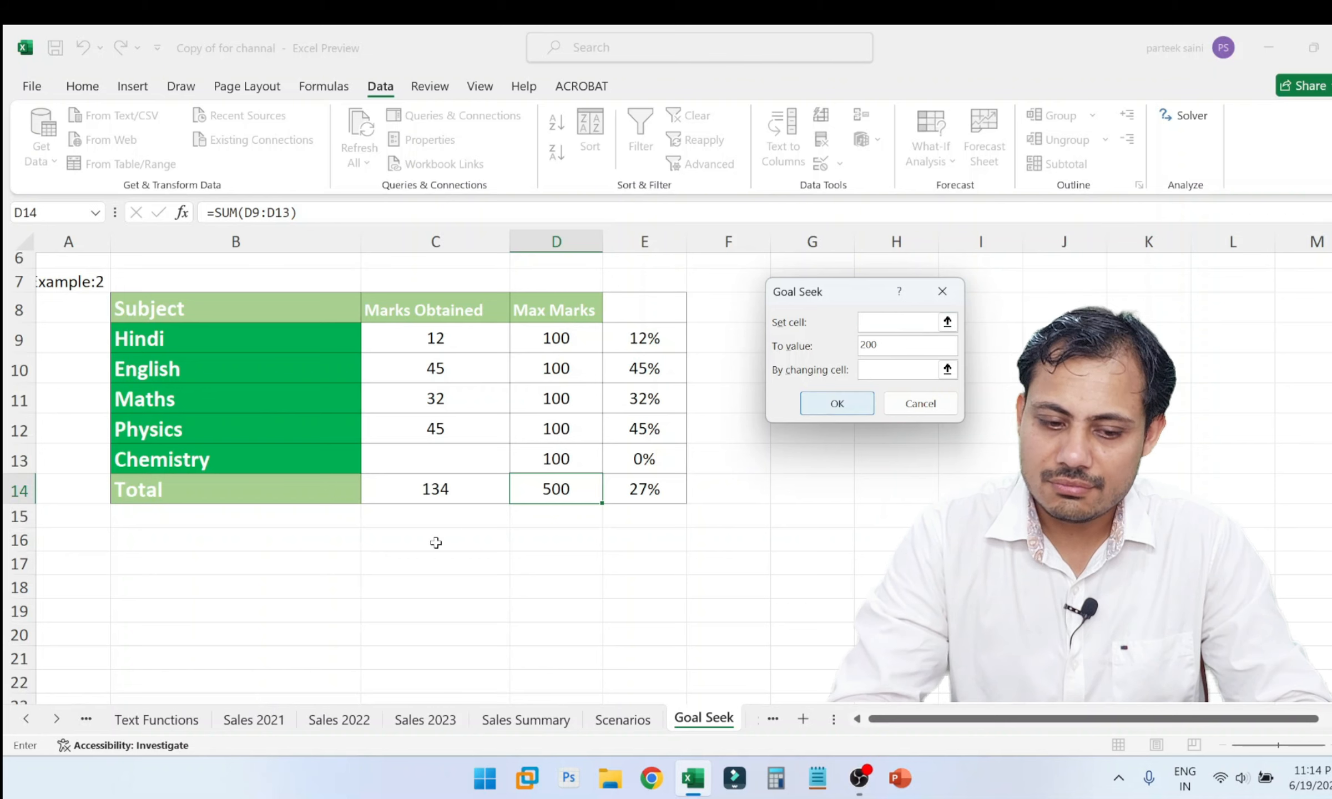
click(423, 496)
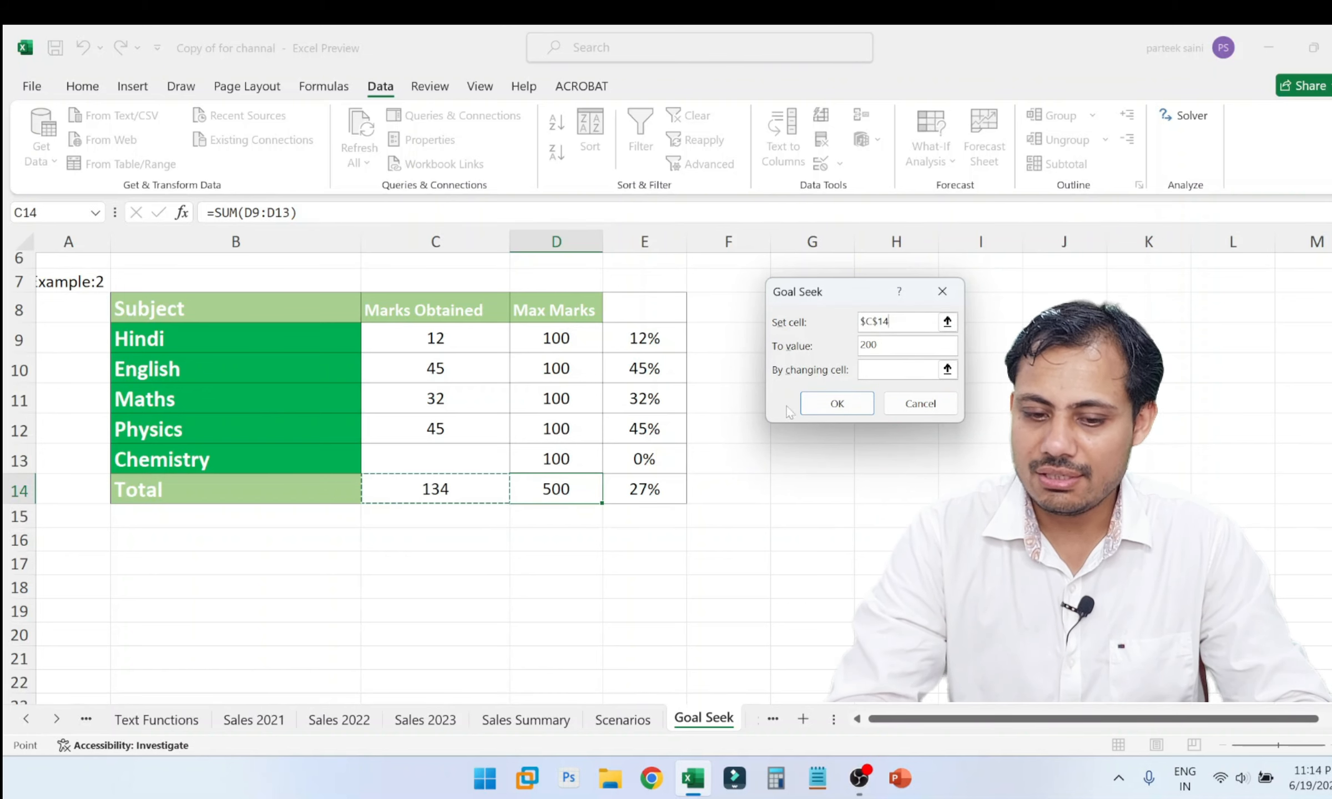
Make the Chemistry mark C13 the changing cell, run the Goal Seek for the total and accept its solution.
click(882, 370)
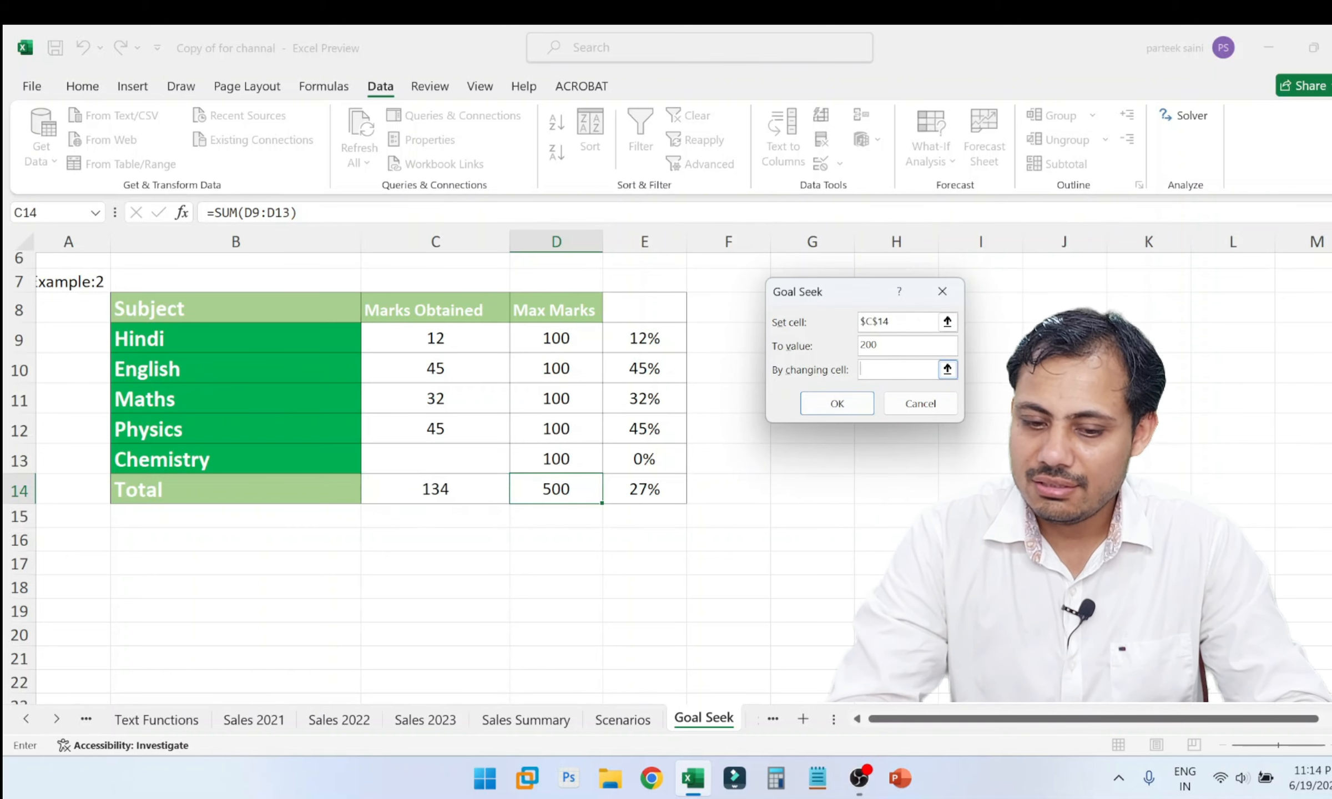
click(428, 454)
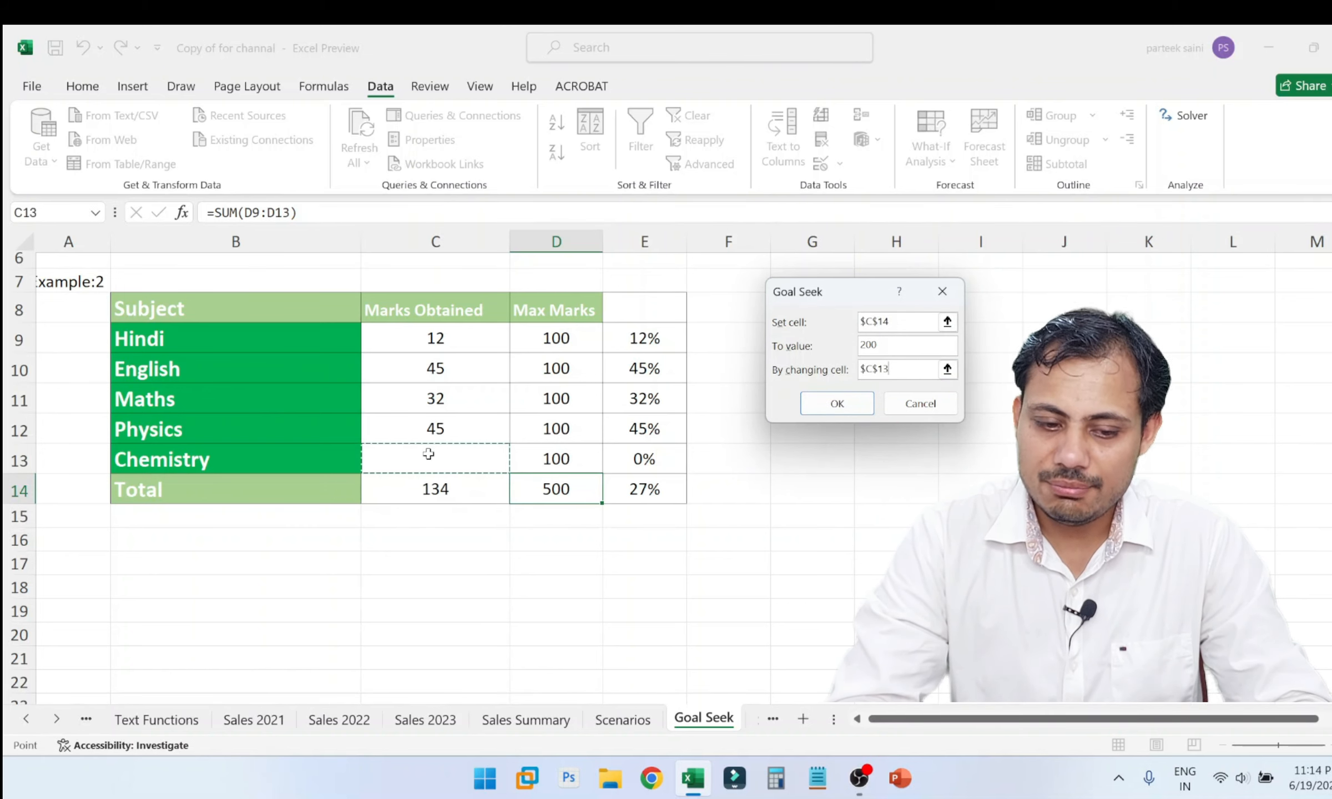
click(841, 405)
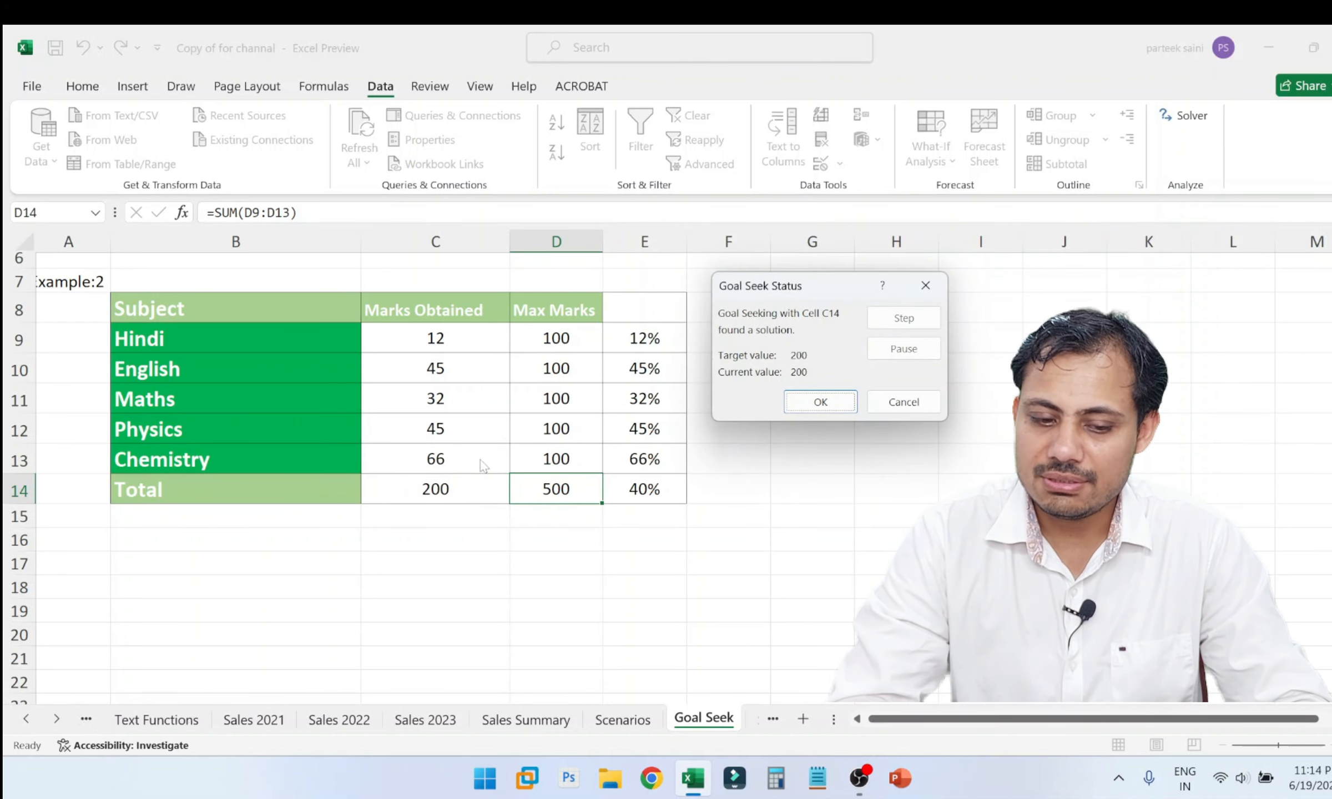
click(827, 401)
Clear the obtained marks for English in C10, Physics in C12 and Hindi in C9.
scroll(783, 423, up, 2)
scroll(783, 423, down, 1)
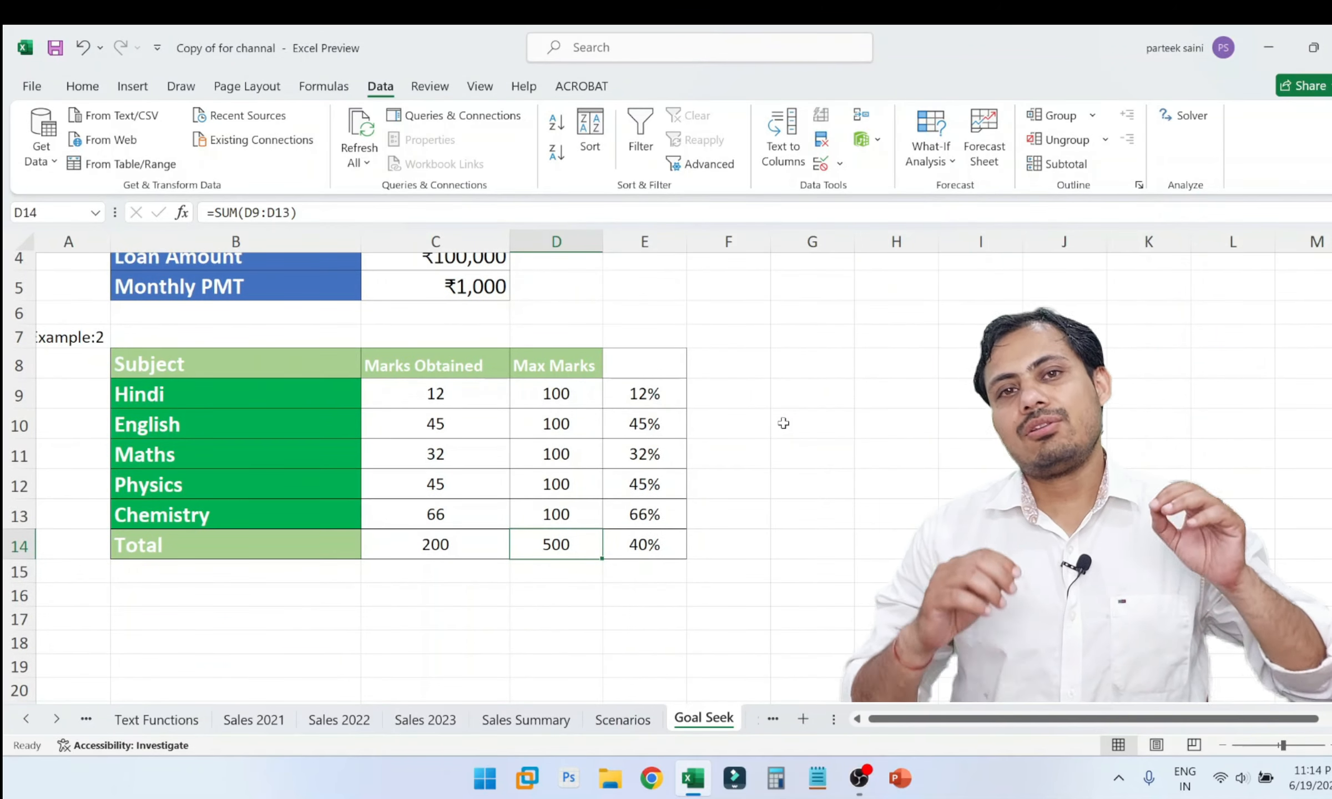
scroll(784, 423, up, 2)
ctrl+scroll(783, 423, down, 2)
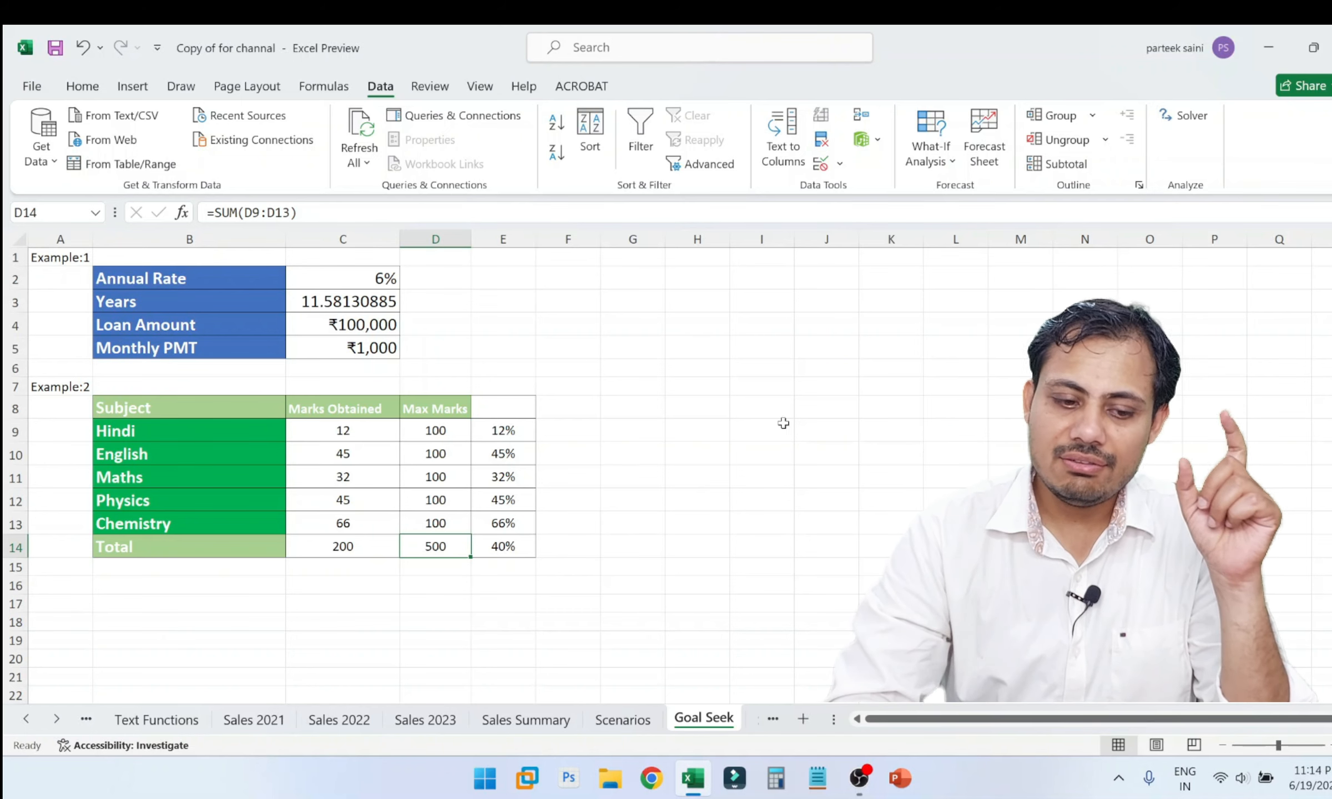
click(375, 449)
key(Delete)
click(349, 507)
key(Delete)
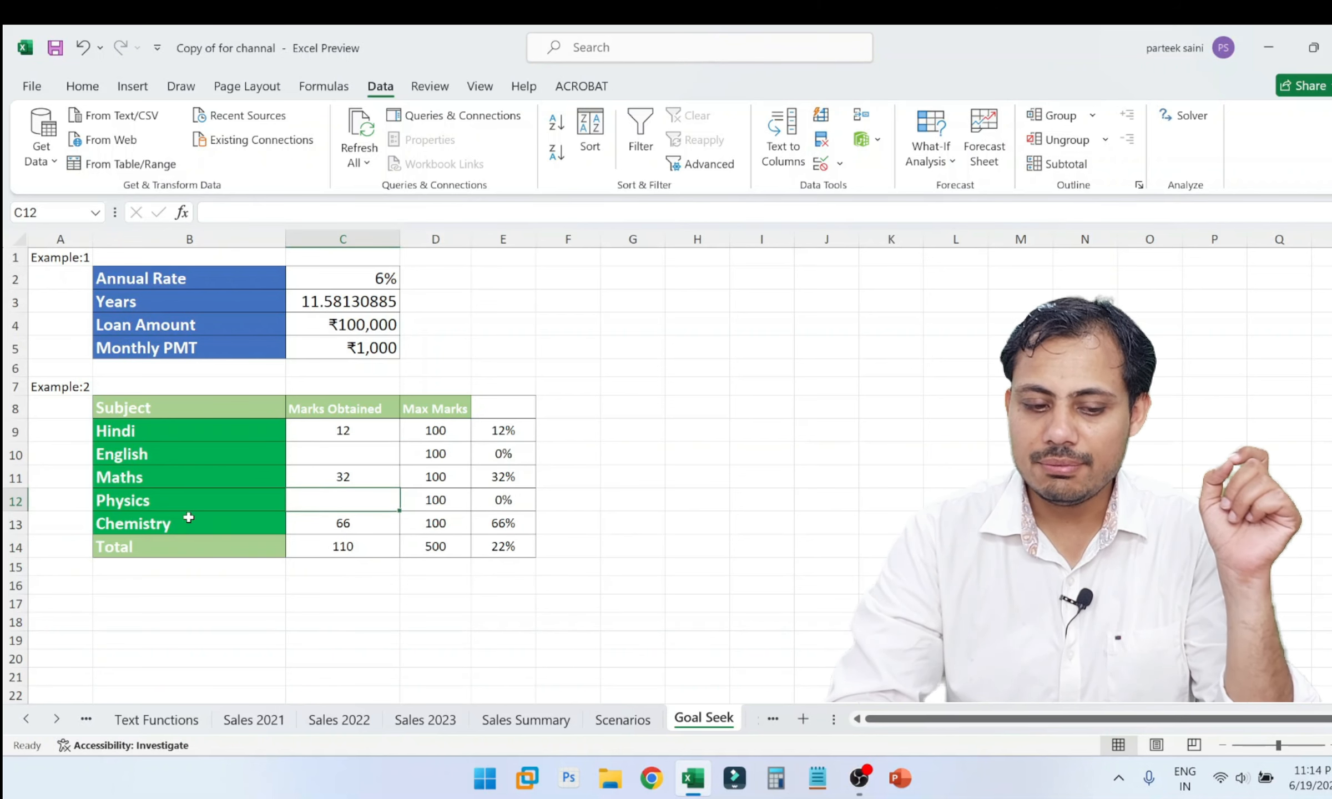
click(351, 435)
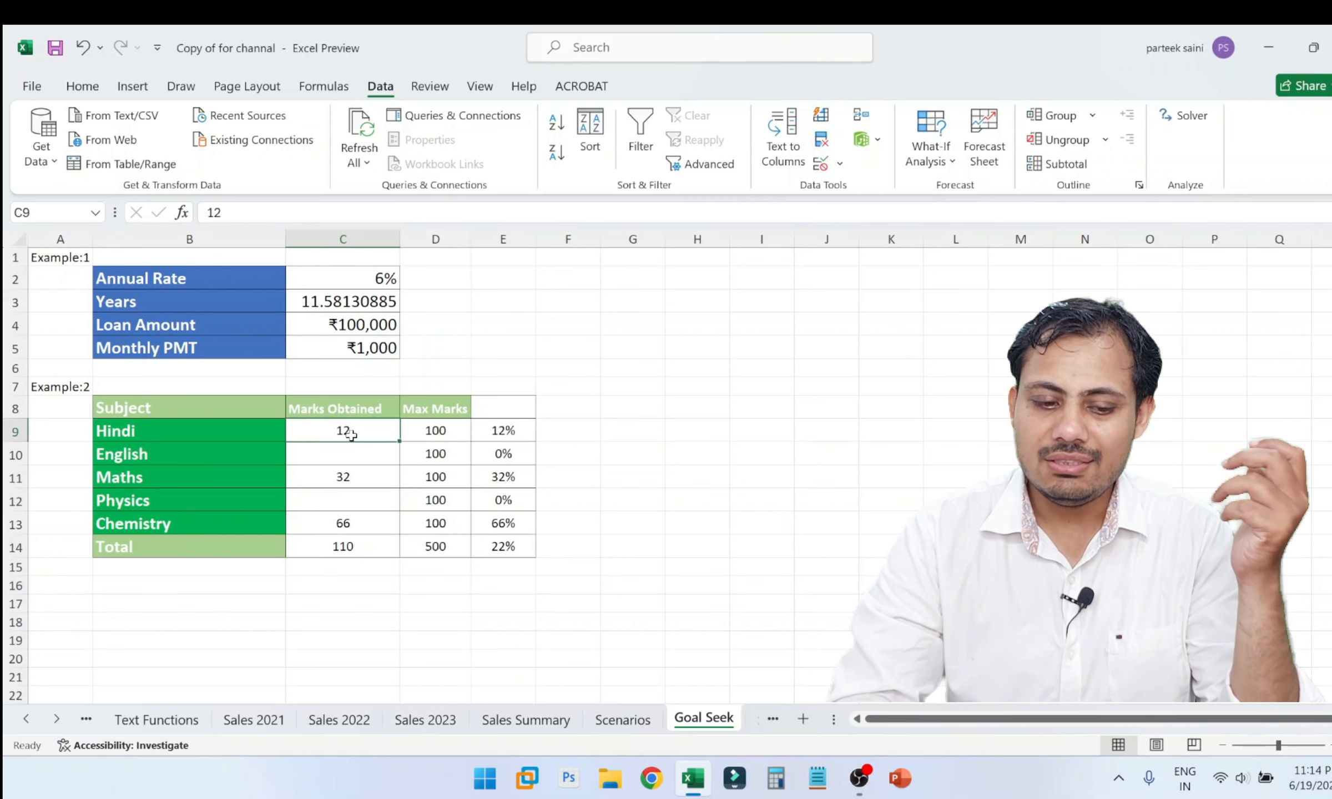
key(Delete)
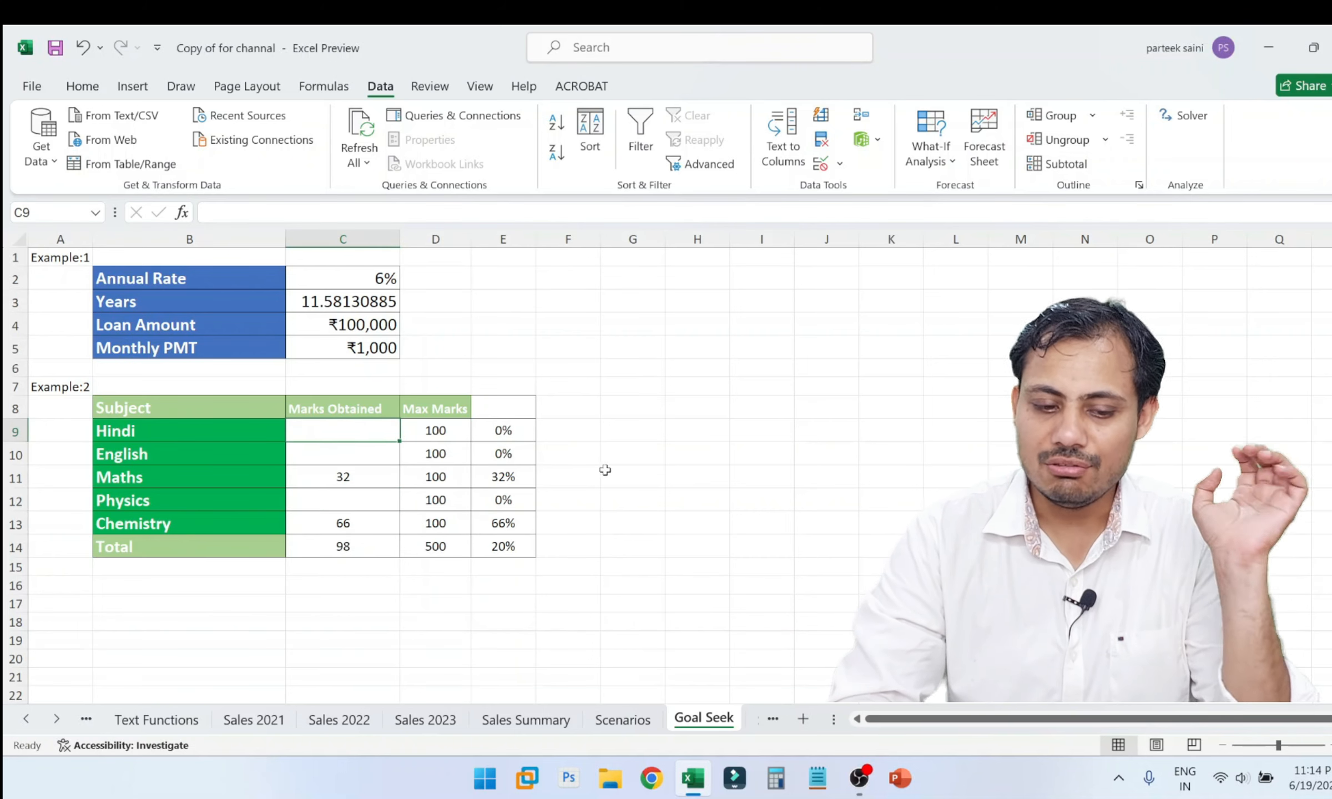
click(633, 494)
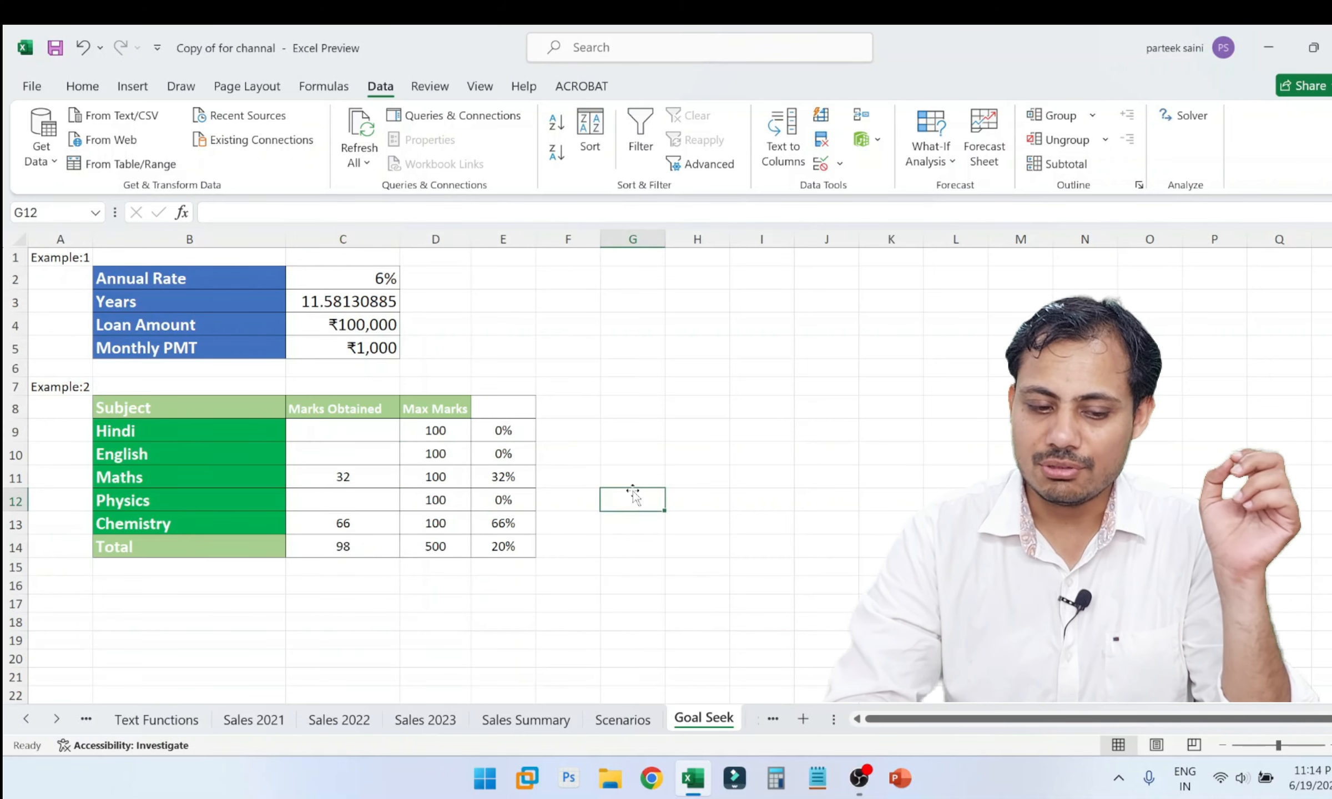
Check the overall percentage formula in E14, then select the empty Hindi, Physics and English marks together.
click(494, 546)
ctrl+scroll(495, 547, up, 1)
scroll(497, 548, down, 1)
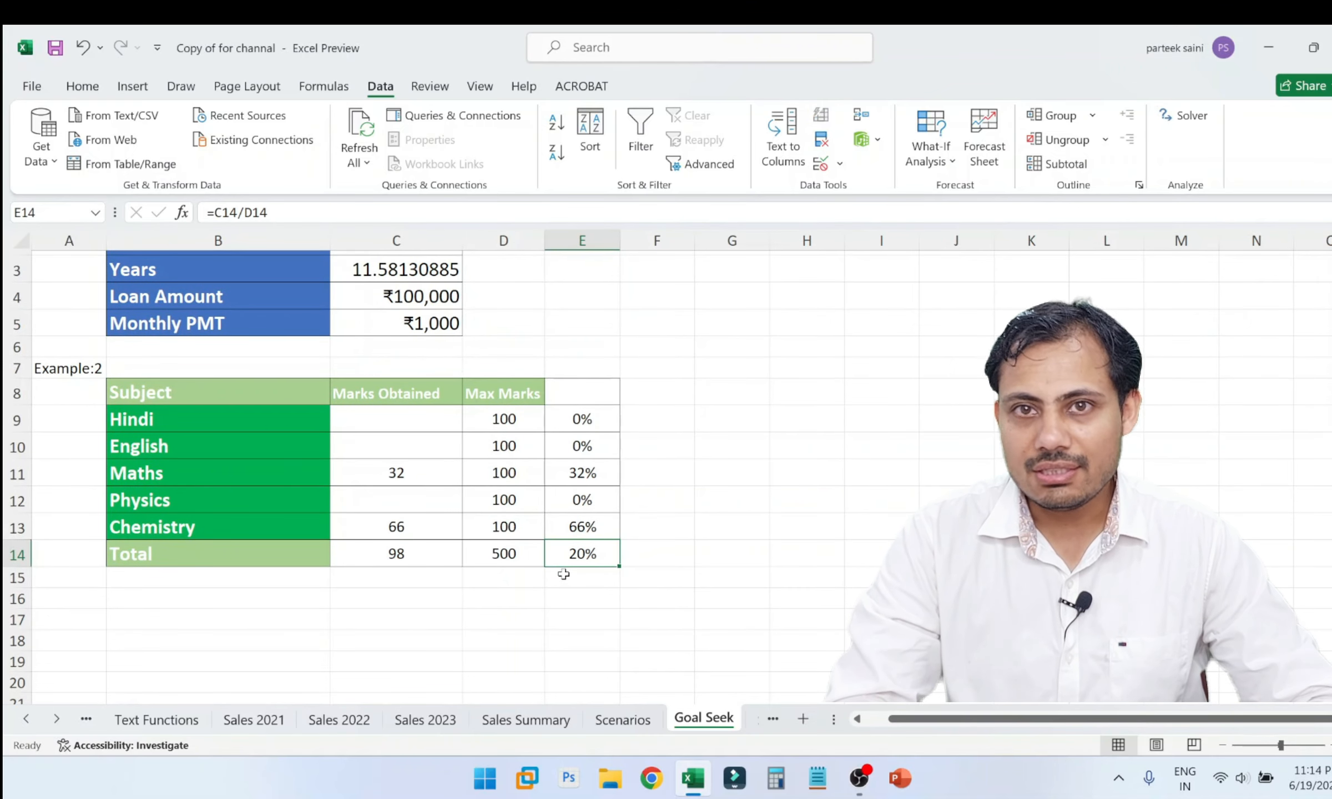
click(410, 418)
click(405, 420)
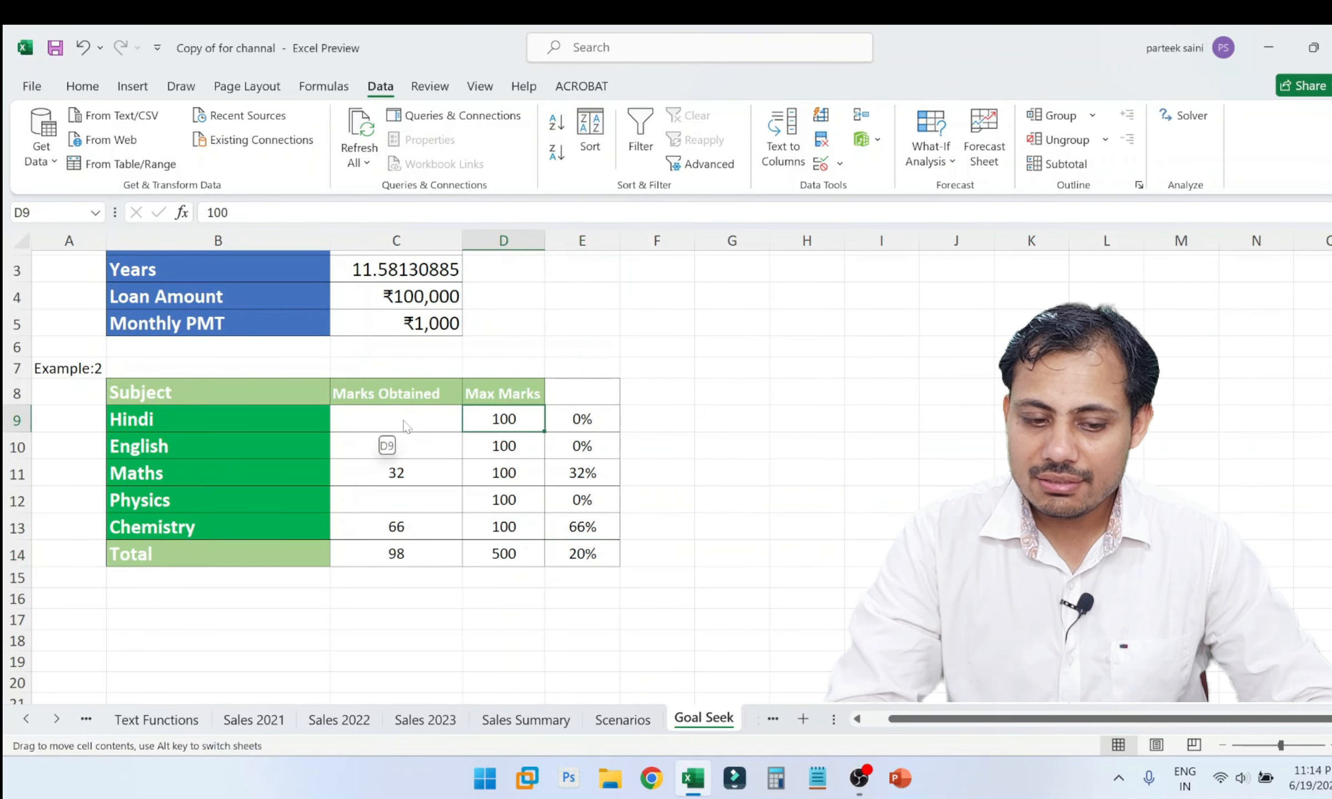
click(404, 420)
key(shift+Down)
click(385, 497)
ctrl+click(395, 427)
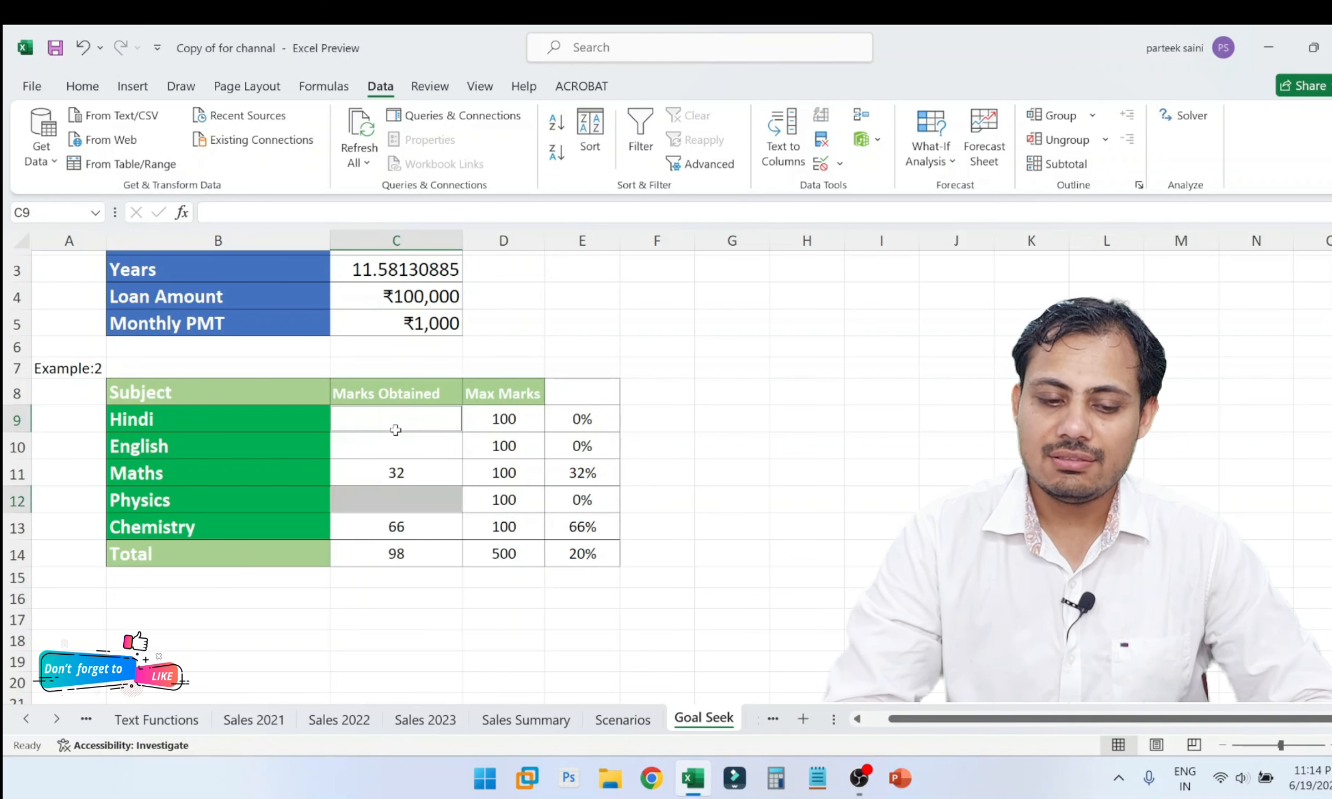
ctrl+click(401, 439)
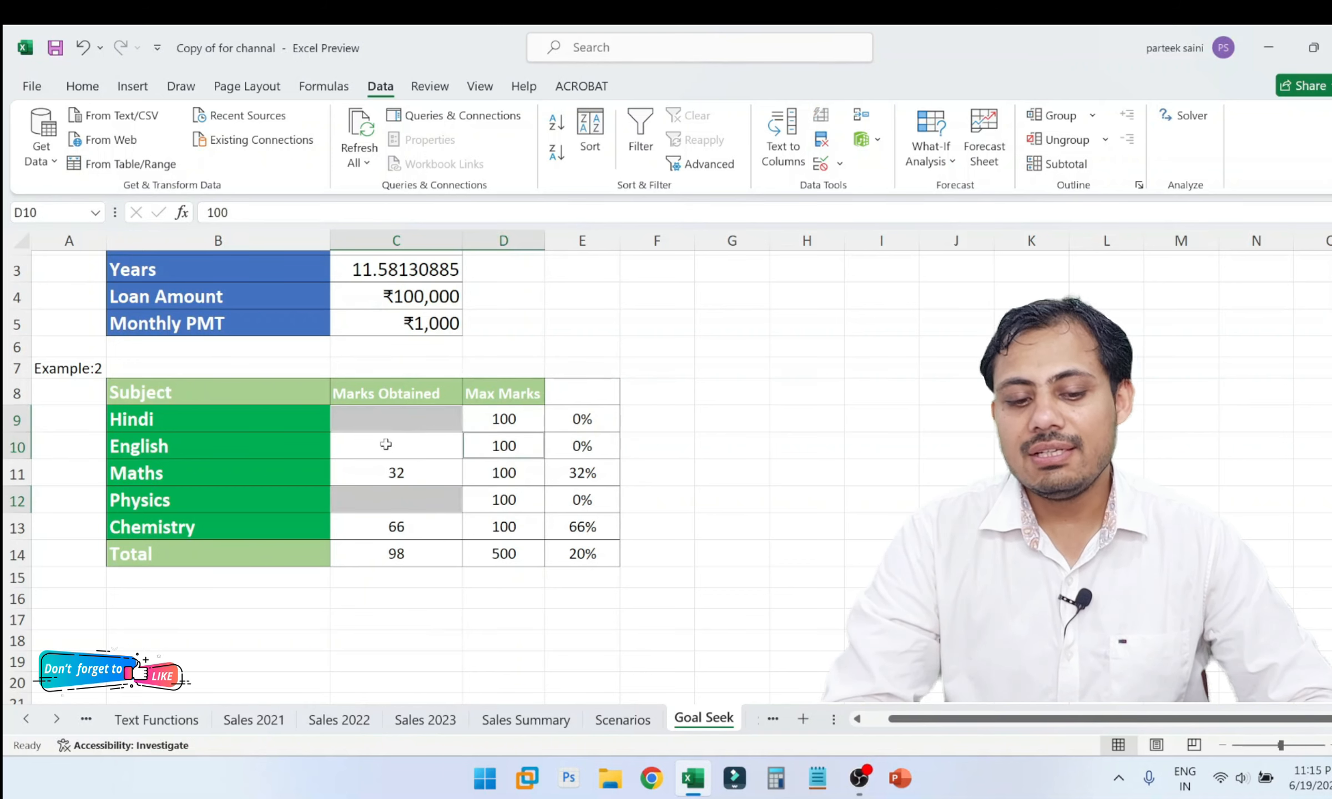